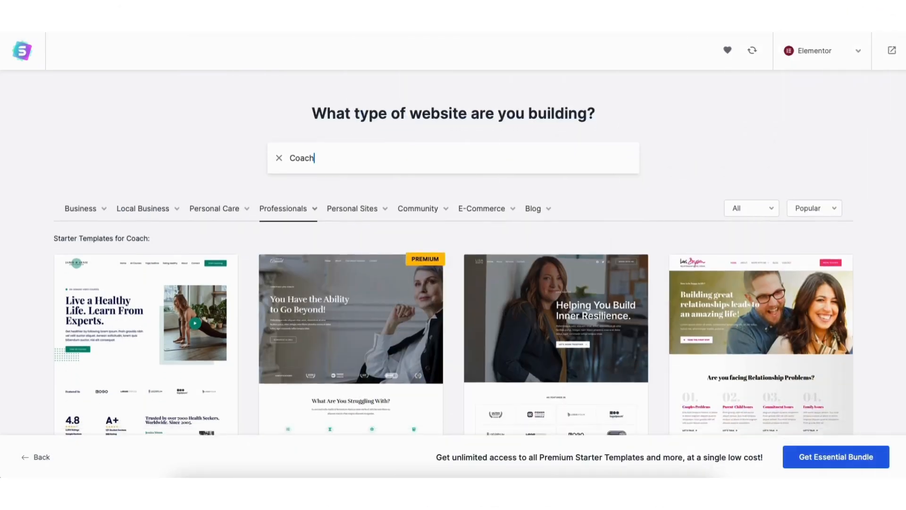
{"action": "scroll", "coordinate": [903, 116], "scroll_direction": "down", "scroll_amount": 5}
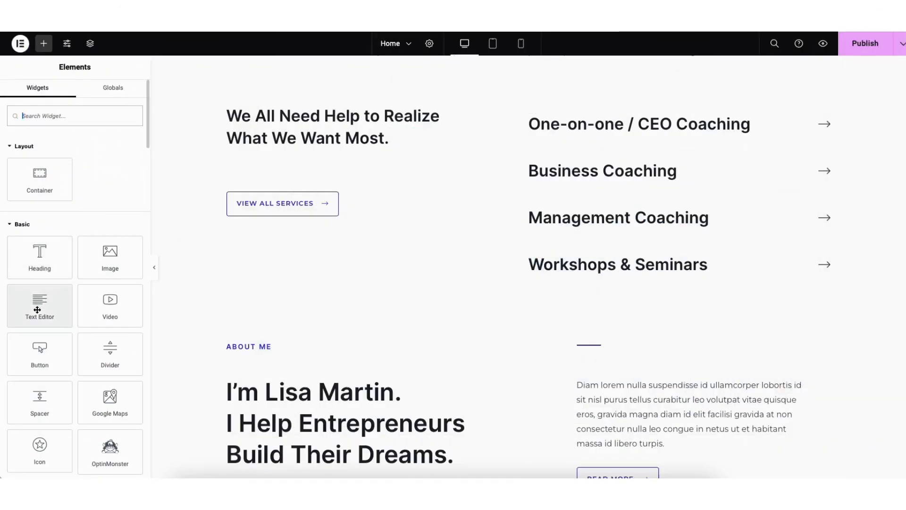
{"action": "left_click_drag", "start_coordinate": [35, 308], "coordinate": [276, 179]}
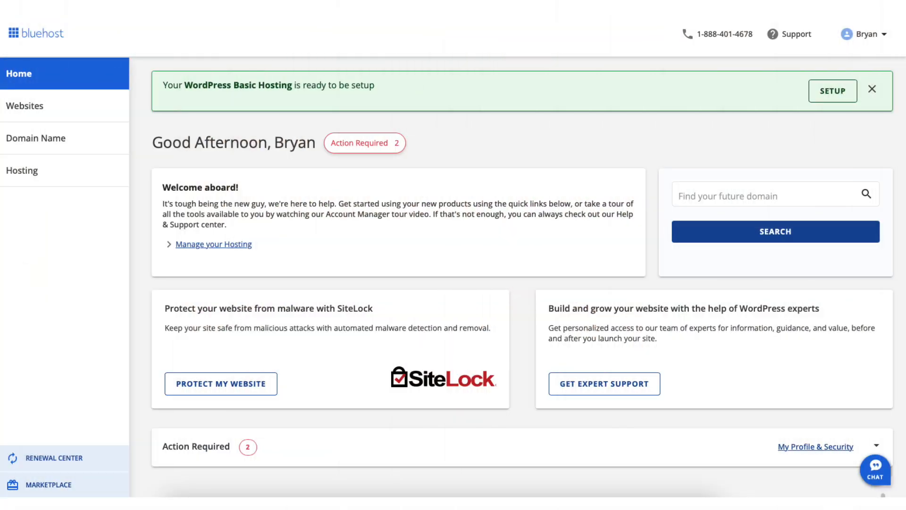
Open the WordPress admin of the Welcome site from the Bluehost hosting page and go to its general settings
{"action": "left_click", "coordinate": [22, 170]}
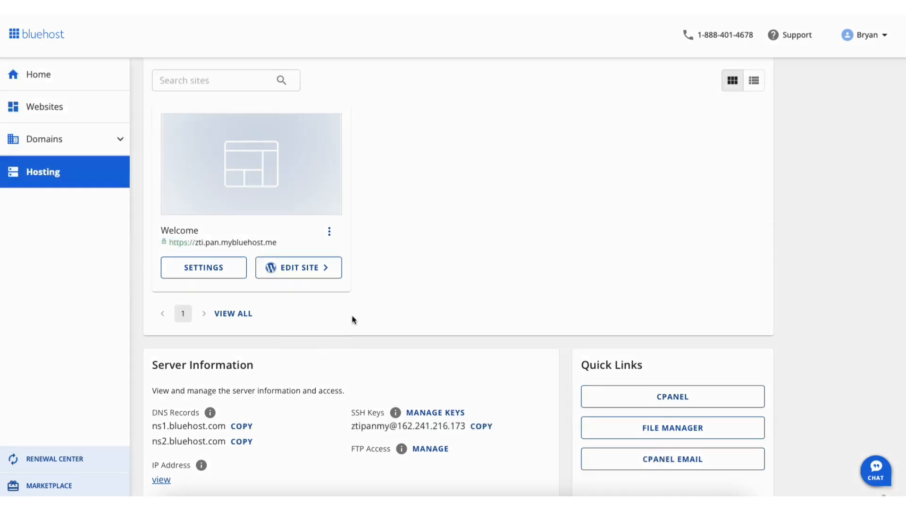
{"action": "left_click", "coordinate": [289, 270]}
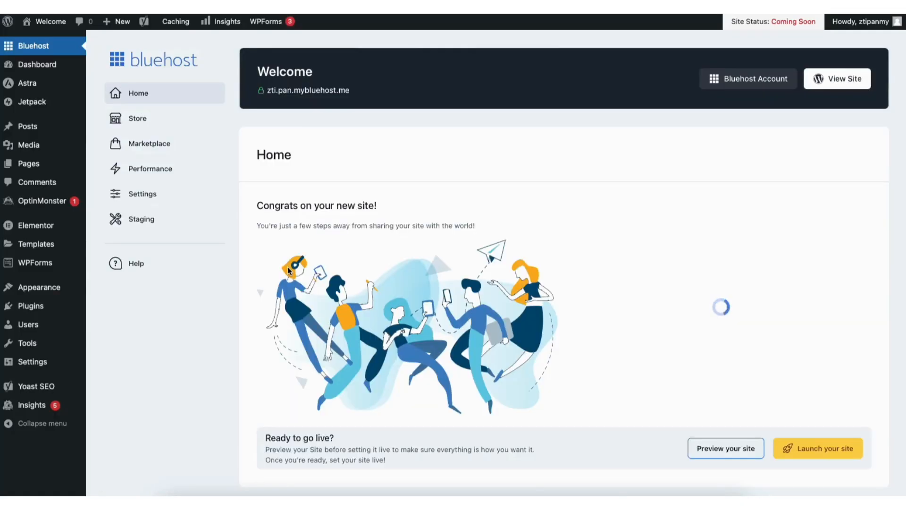
{"action": "mouse_move", "coordinate": [30, 365]}
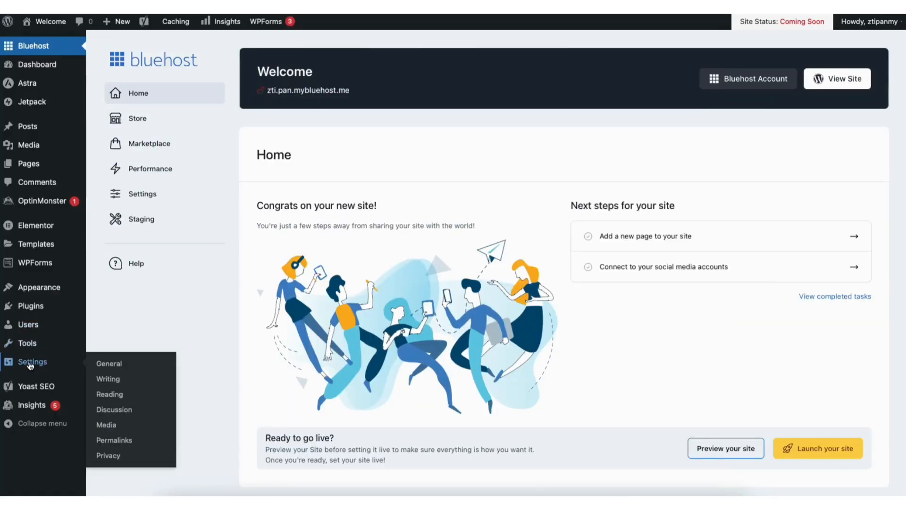
{"action": "left_click", "coordinate": [109, 364]}
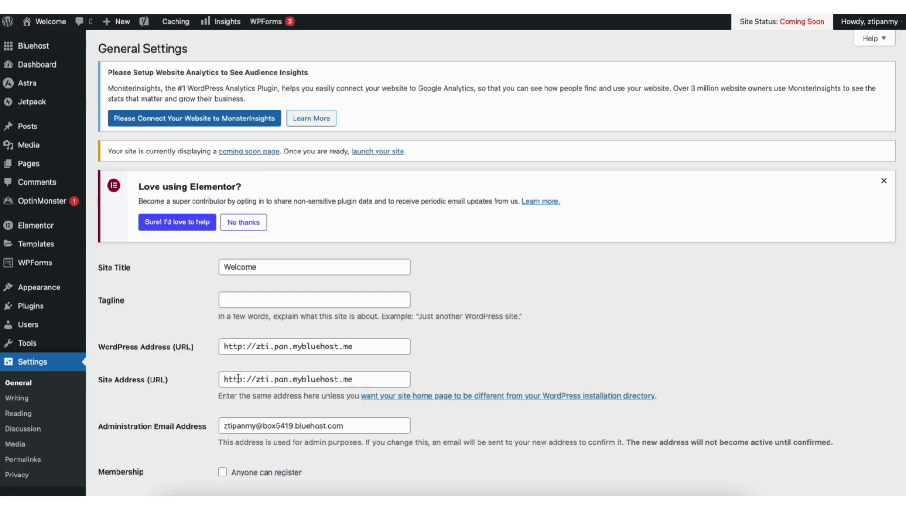
Change both the WordPress Address and the Site Address from http to https and save the settings
{"action": "left_click", "coordinate": [241, 347]}
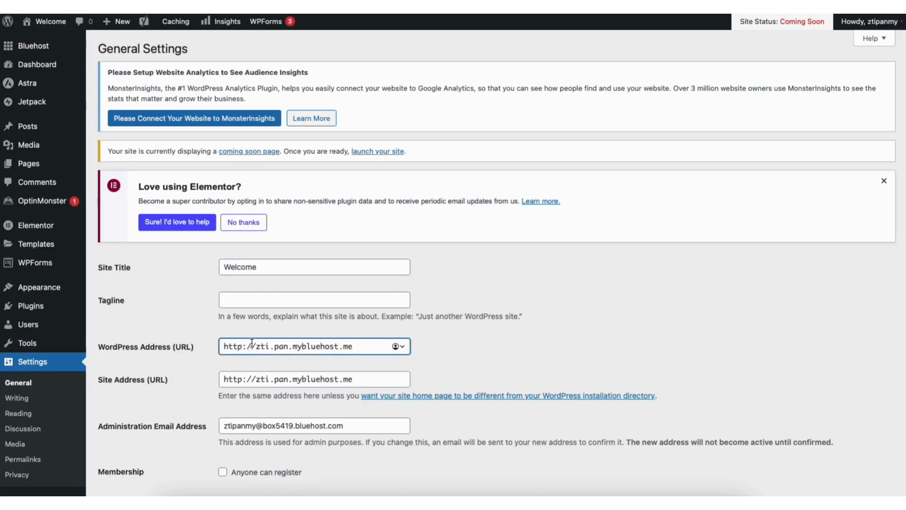
{"action": "type", "text": "s"}
{"action": "left_click", "coordinate": [243, 379]}
{"action": "type", "text": "s"}
{"action": "scroll", "coordinate": [836, 294], "scroll_direction": "down", "scroll_amount": 10}
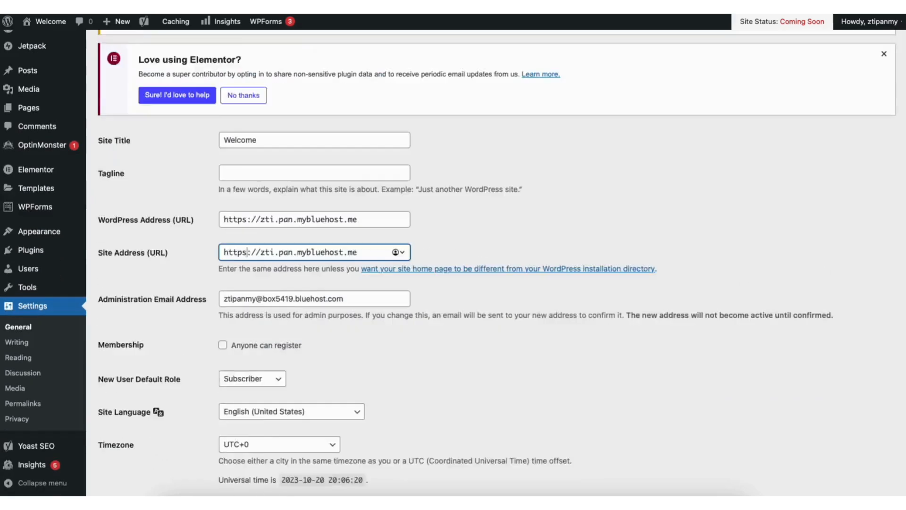
{"action": "left_click", "coordinate": [127, 441]}
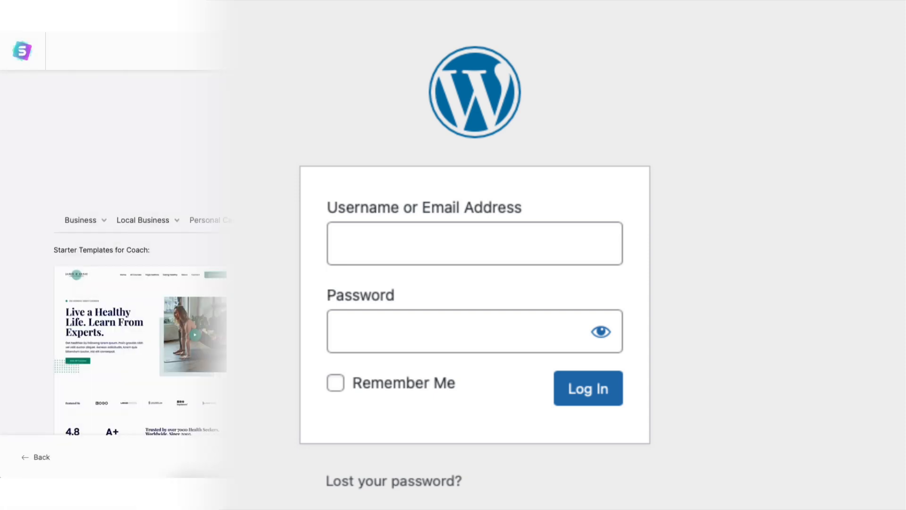
{"action": "scroll", "coordinate": [905, 108], "scroll_direction": "down", "scroll_amount": 4}
{"action": "scroll", "coordinate": [904, 108], "scroll_direction": "down", "scroll_amount": 4}
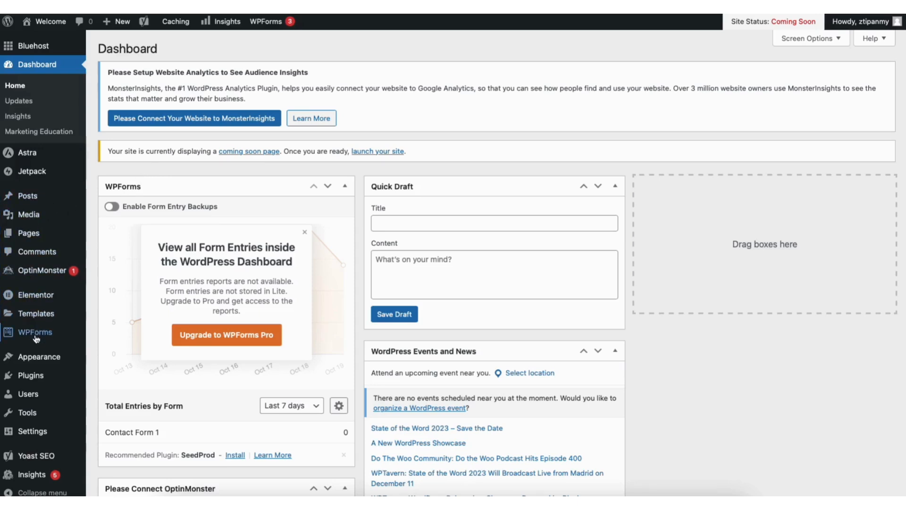
Go to the site's themes, open the catalog for adding a new theme and browse the popular themes
{"action": "mouse_move", "coordinate": [40, 359]}
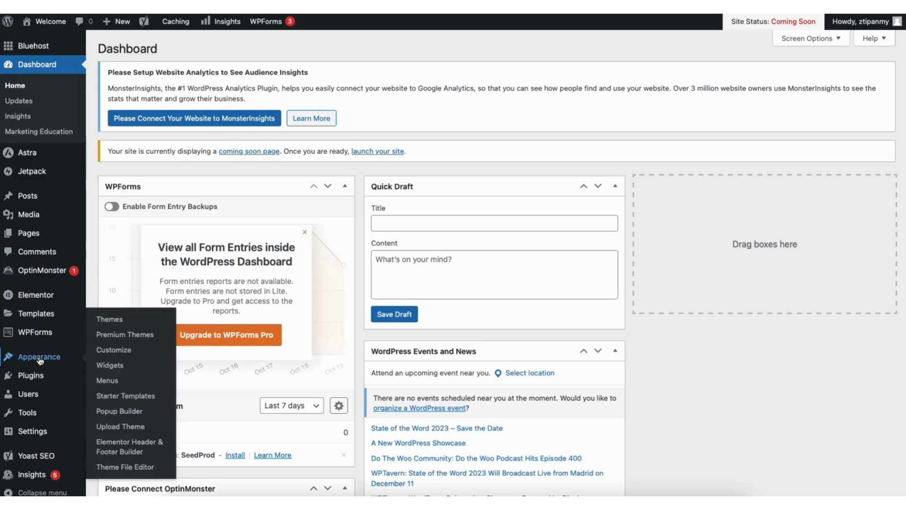
{"action": "left_click", "coordinate": [110, 320]}
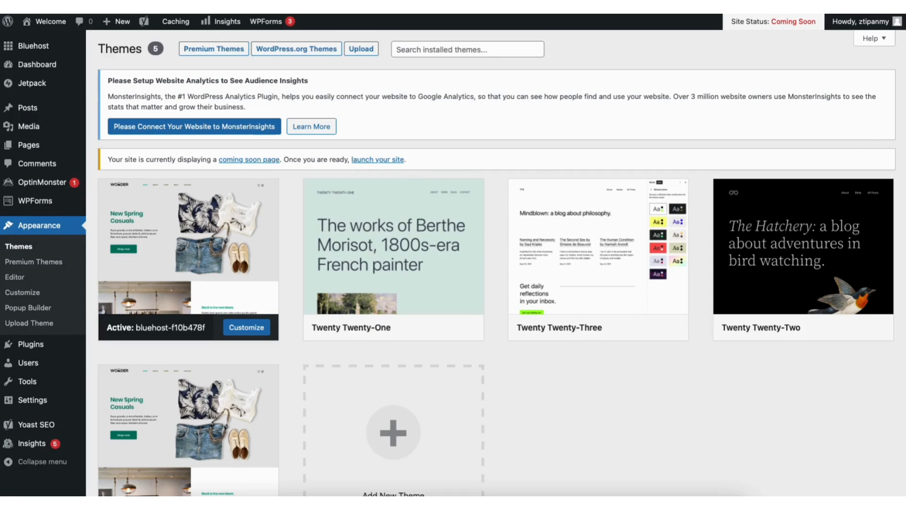
{"action": "scroll", "coordinate": [484, 299], "scroll_direction": "down", "scroll_amount": 3}
{"action": "left_click", "coordinate": [378, 363]}
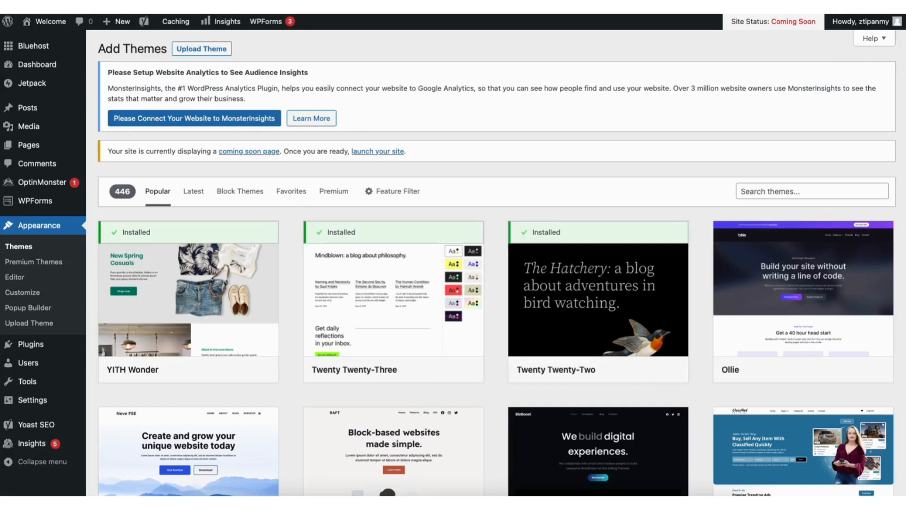
{"action": "scroll", "coordinate": [497, 263], "scroll_direction": "down", "scroll_amount": 8}
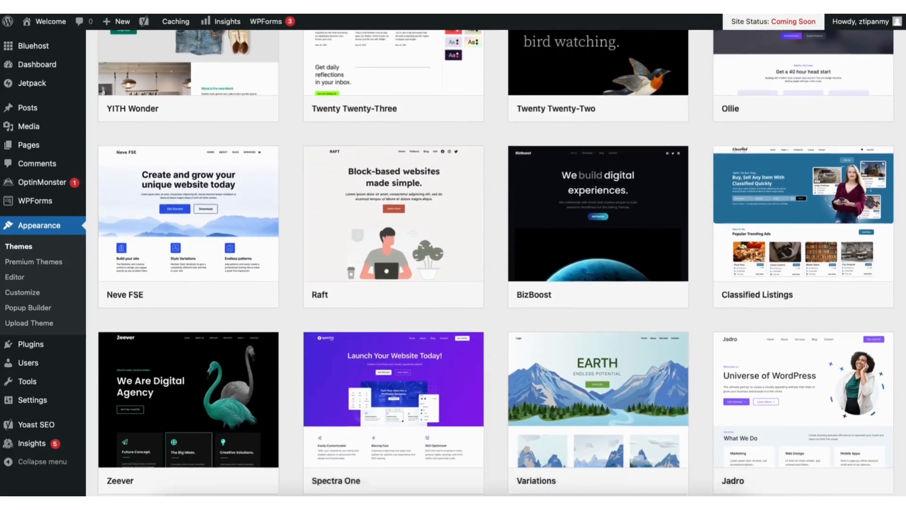
{"action": "scroll", "coordinate": [497, 263], "scroll_direction": "down", "scroll_amount": 9}
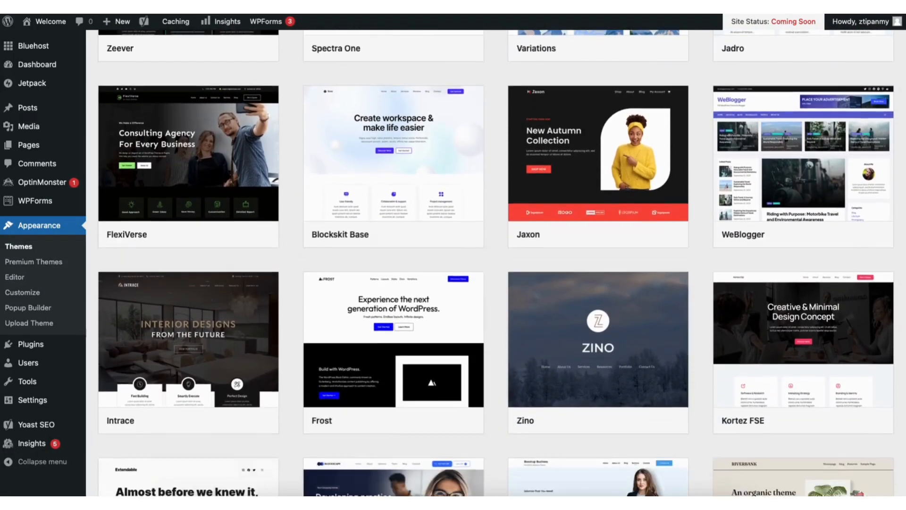
{"action": "scroll", "coordinate": [497, 264], "scroll_direction": "down", "scroll_amount": 13}
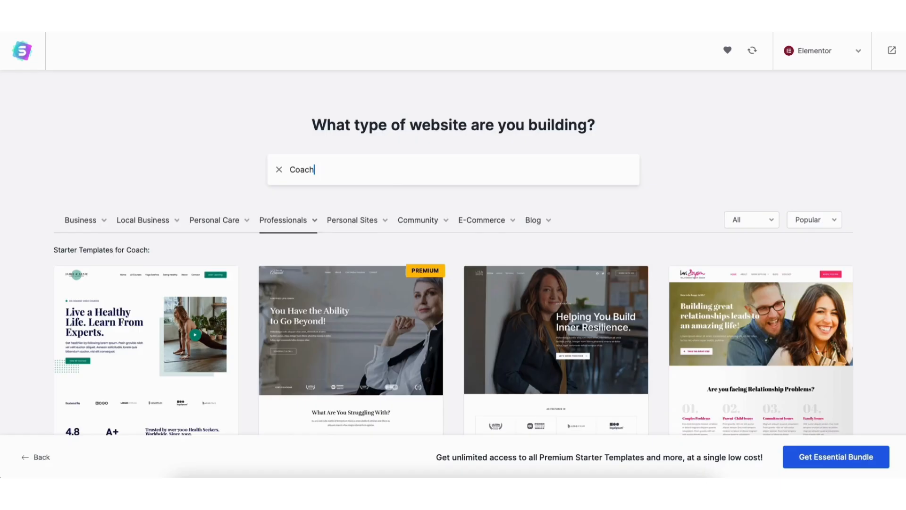
{"action": "scroll", "coordinate": [904, 123], "scroll_direction": "down", "scroll_amount": 6}
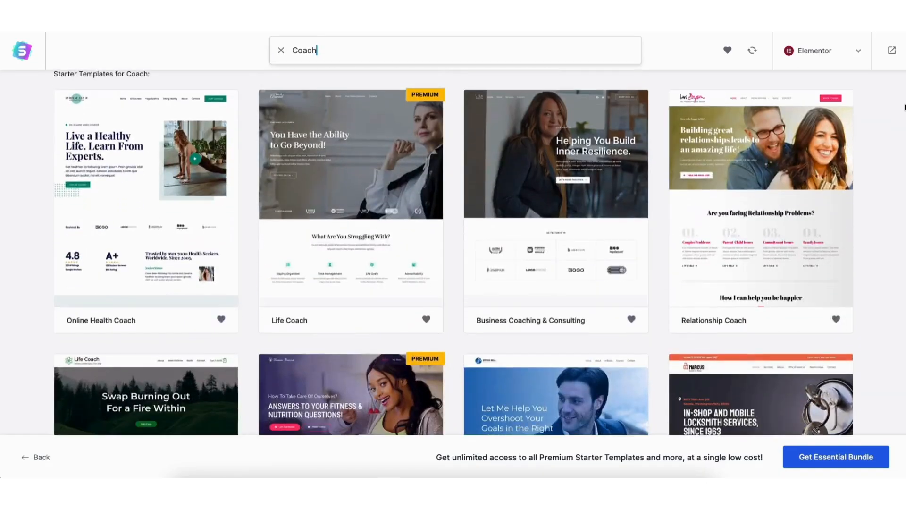
{"action": "scroll", "coordinate": [904, 122], "scroll_direction": "down", "scroll_amount": 8}
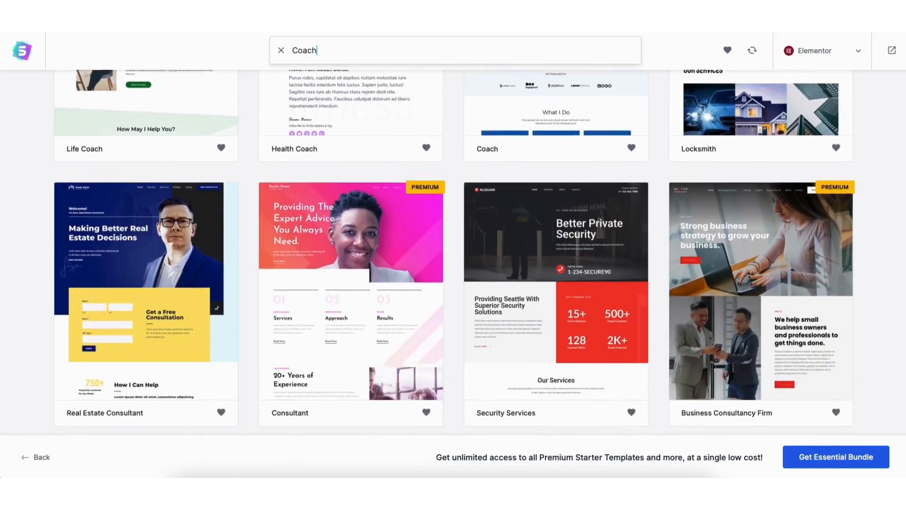
{"action": "scroll", "coordinate": [903, 123], "scroll_direction": "down", "scroll_amount": 2}
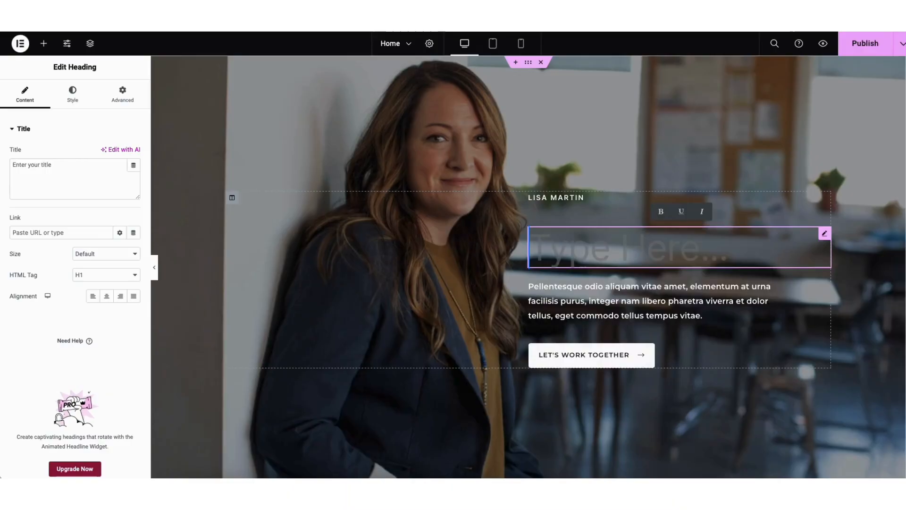
Enter "My Demo Coach Web" as the title of the hero heading on the Home page
{"action": "type", "text": "M"}
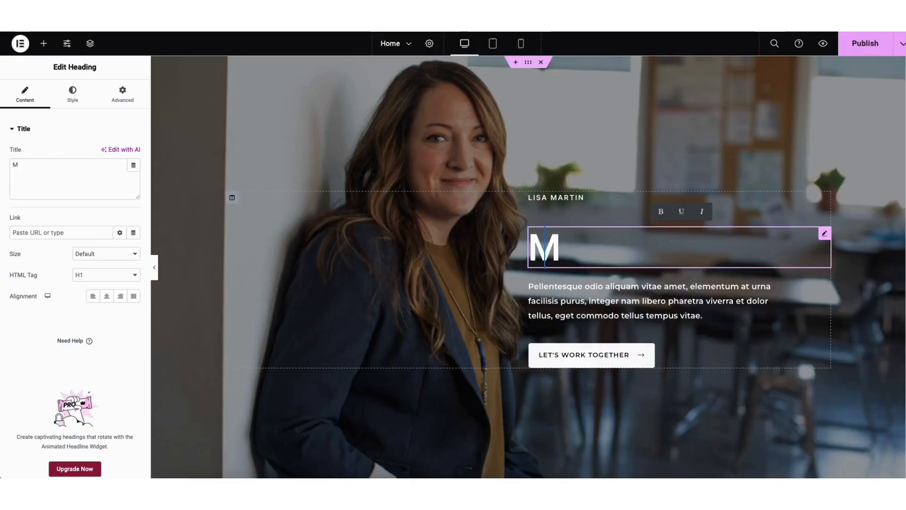
{"action": "type", "text": "y Demo Coa"}
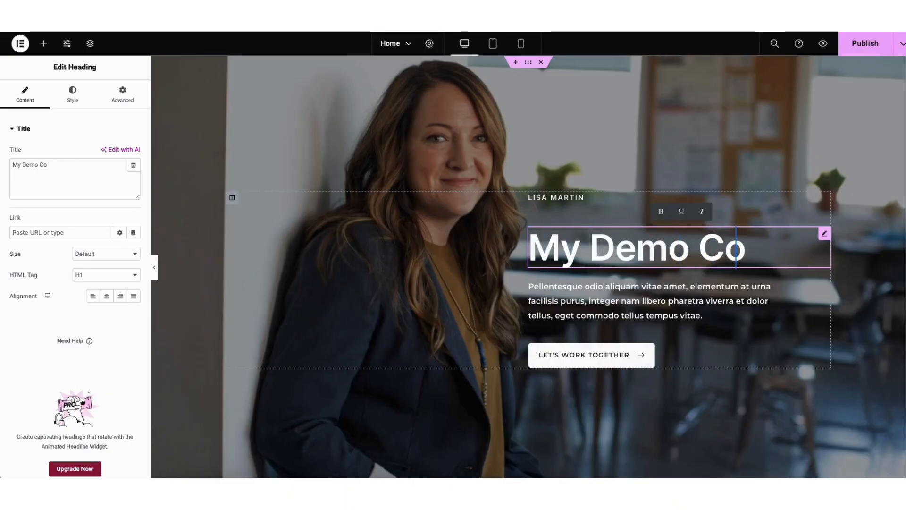
{"action": "type", "text": "ch Web"}
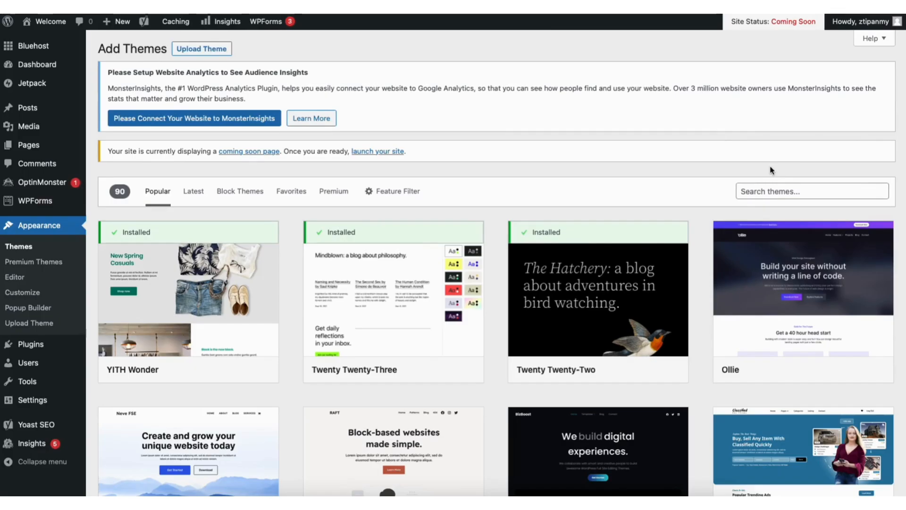
Search the theme catalog for "astra", then install and activate the Astra theme
{"action": "left_click", "coordinate": [768, 191]}
{"action": "type", "text": "astra"}
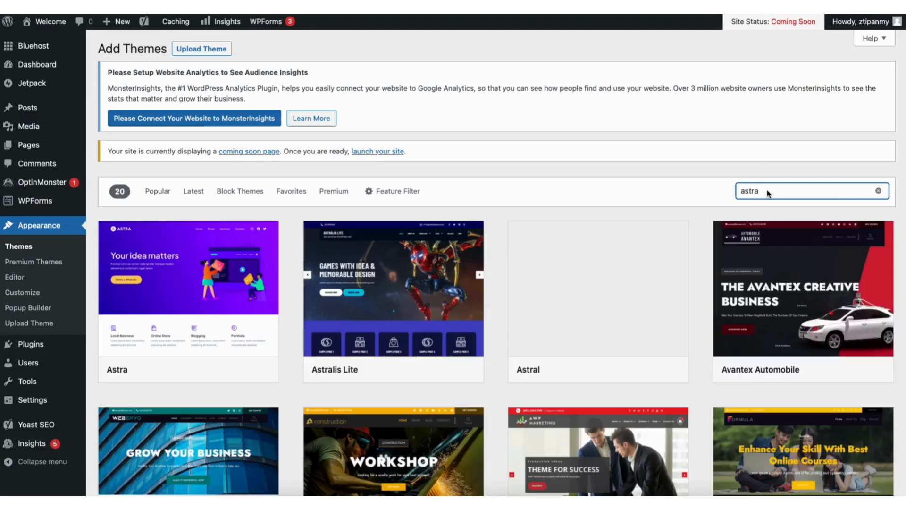
{"action": "left_click", "coordinate": [208, 369]}
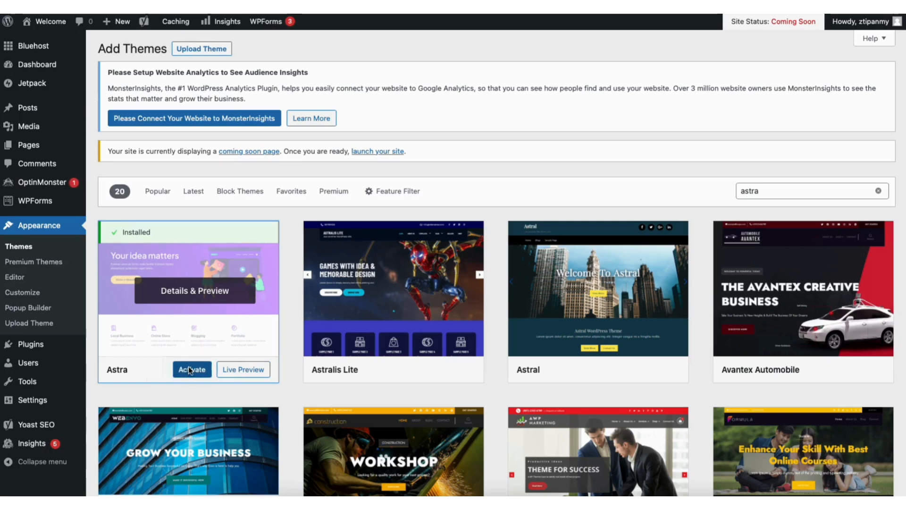
{"action": "left_click", "coordinate": [188, 370]}
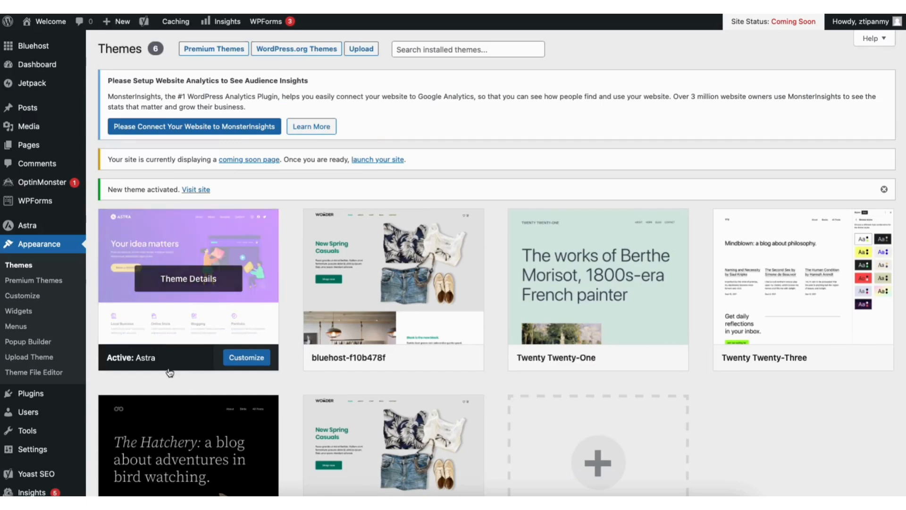
Find the Starter Templates plugin by Brainstorm Force with the search "starter templates", then install and activate it
{"action": "mouse_move", "coordinate": [31, 395]}
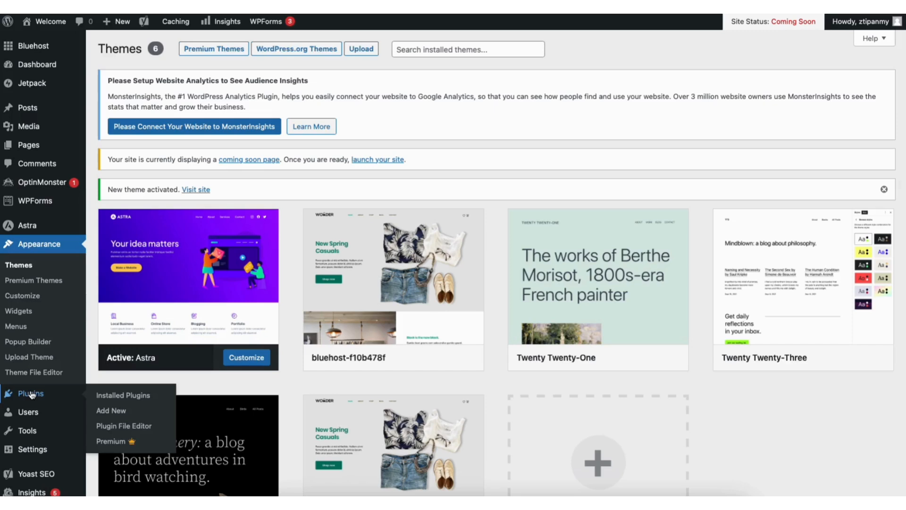
{"action": "left_click", "coordinate": [113, 408]}
{"action": "left_click", "coordinate": [772, 184]}
{"action": "type", "text": "starter templates"}
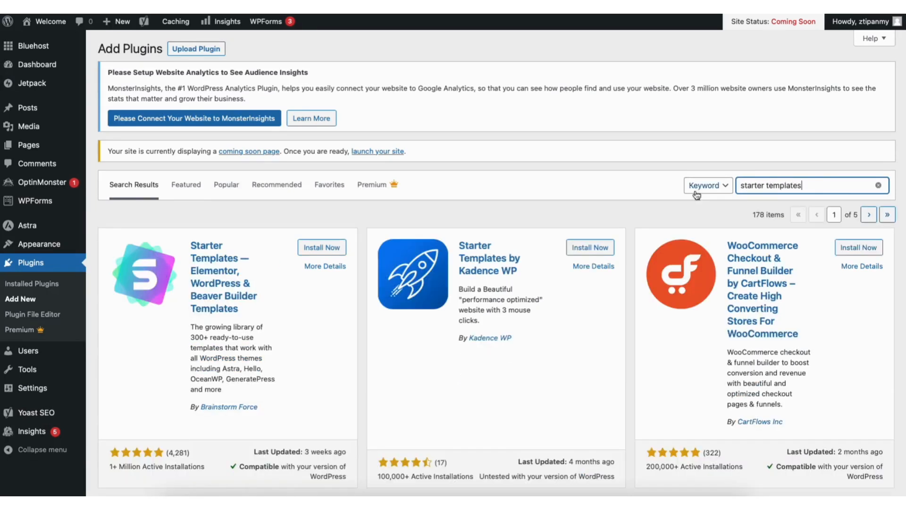
{"action": "left_click", "coordinate": [316, 249]}
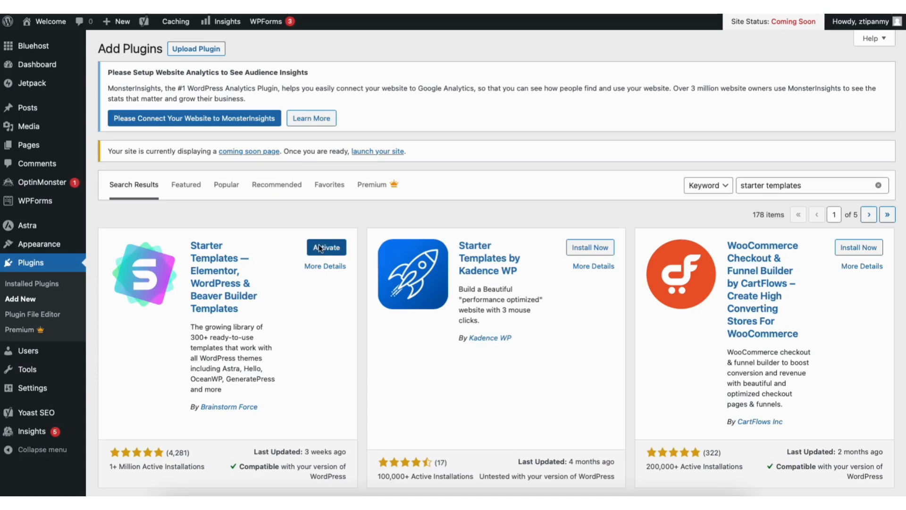
{"action": "left_click", "coordinate": [319, 244]}
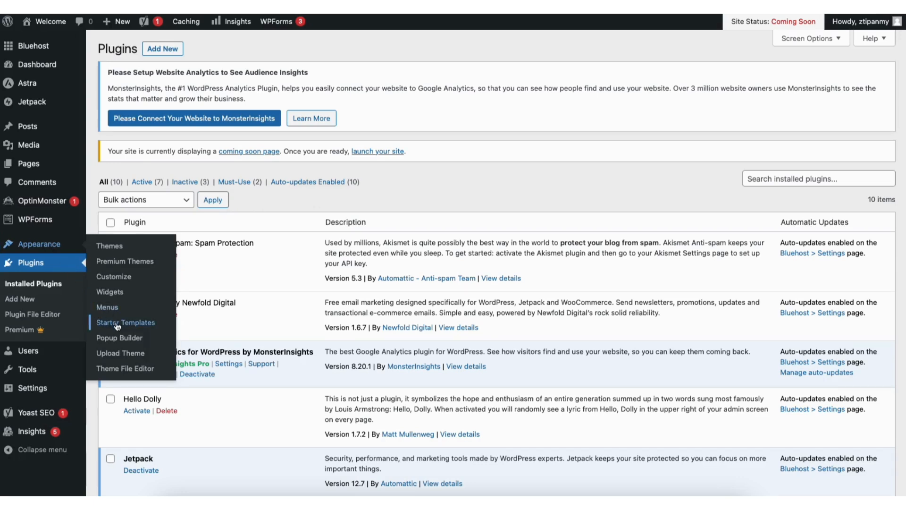
Open the Starter Templates library, browse the Elementor templates and search for "coach"
{"action": "left_click", "coordinate": [117, 324]}
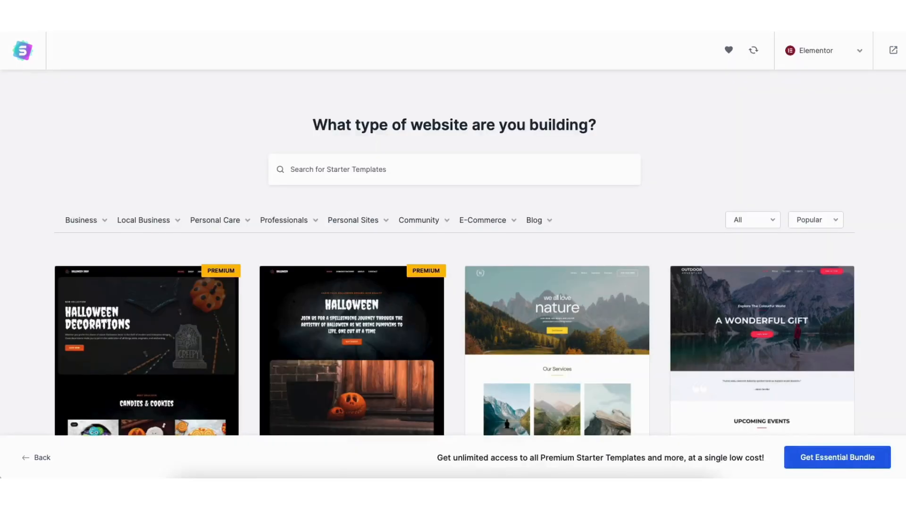
{"action": "scroll", "coordinate": [453, 254], "scroll_direction": "down", "scroll_amount": 8}
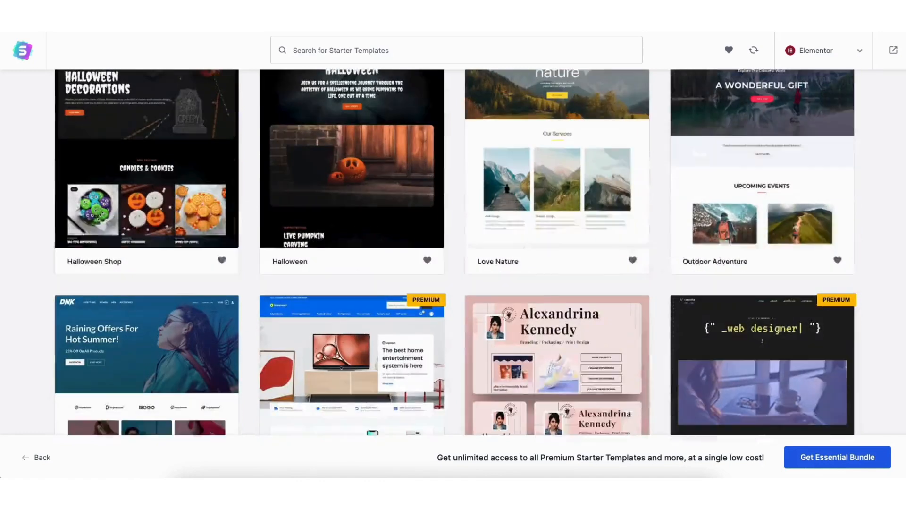
{"action": "scroll", "coordinate": [453, 255], "scroll_direction": "down", "scroll_amount": 9}
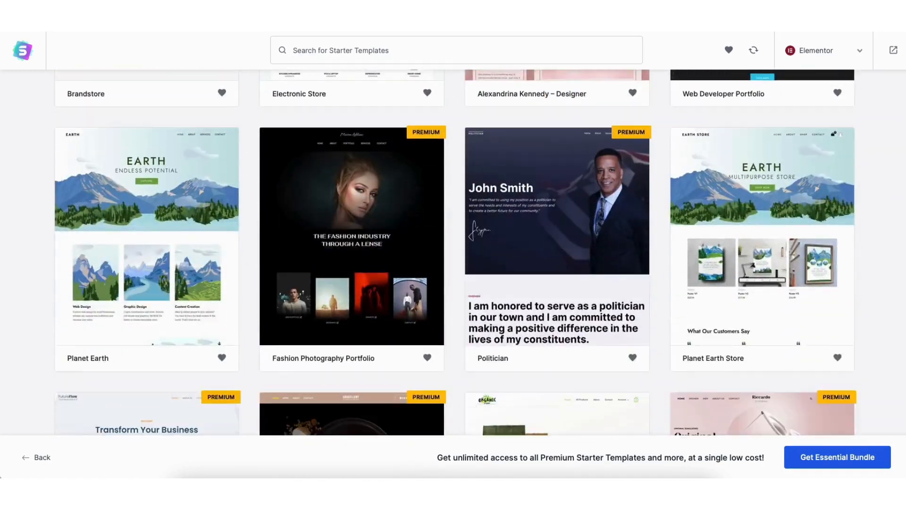
{"action": "scroll", "coordinate": [453, 255], "scroll_direction": "down", "scroll_amount": 9}
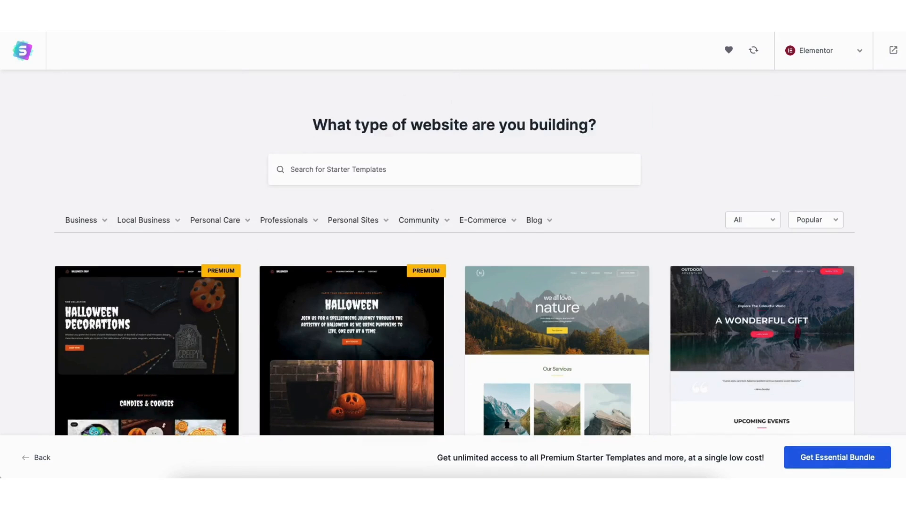
{"action": "type", "text": "coach"}
{"action": "mouse_move", "coordinate": [78, 225]}
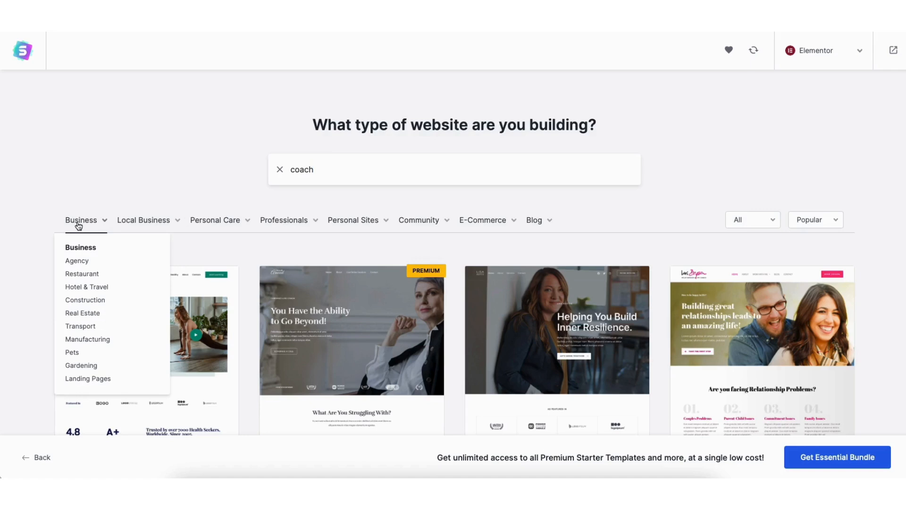
{"action": "mouse_move", "coordinate": [219, 224]}
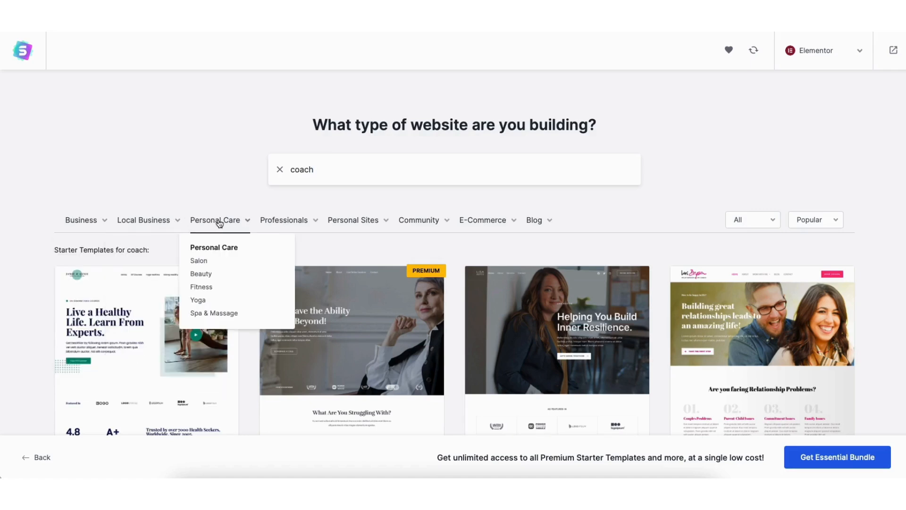
Preview the free "Helping You Build Inner Resilience" coach template, look through its home page sections, and close the preview
{"action": "mouse_move", "coordinate": [274, 223]}
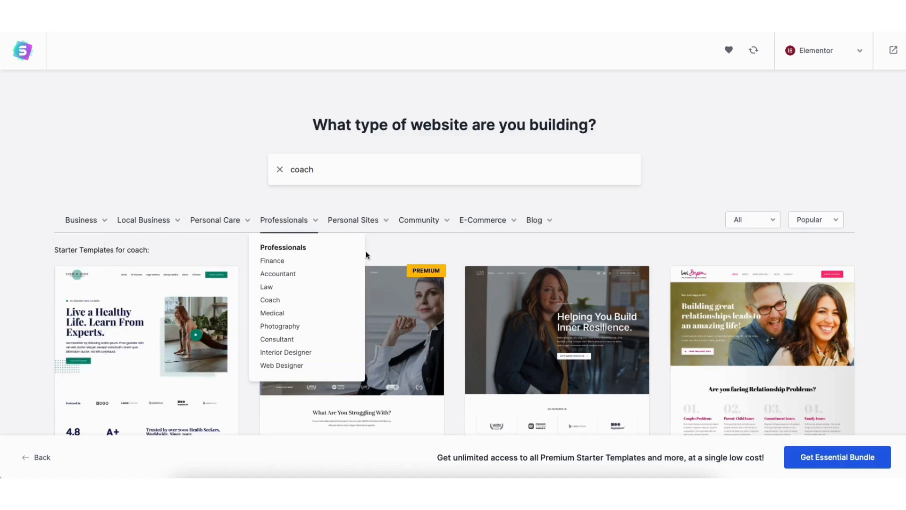
{"action": "left_click", "coordinate": [546, 324]}
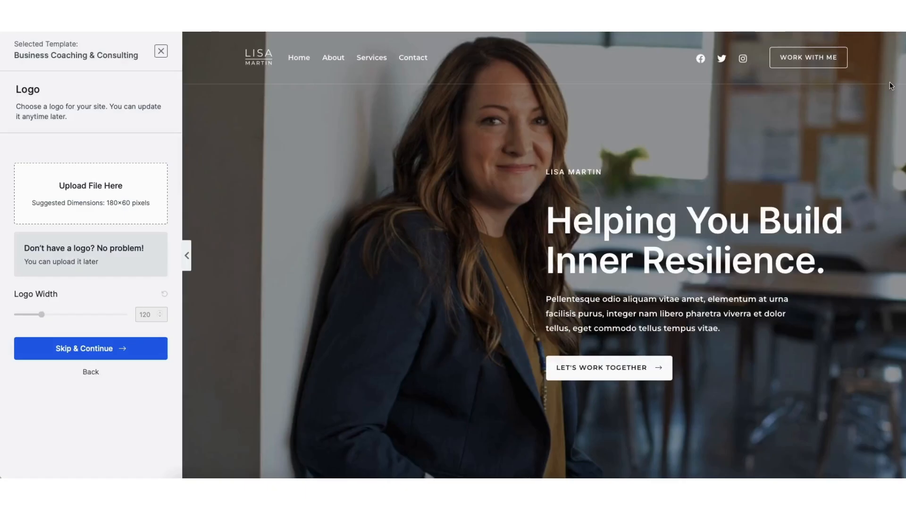
{"action": "scroll", "coordinate": [544, 254], "scroll_direction": "down", "scroll_amount": 9}
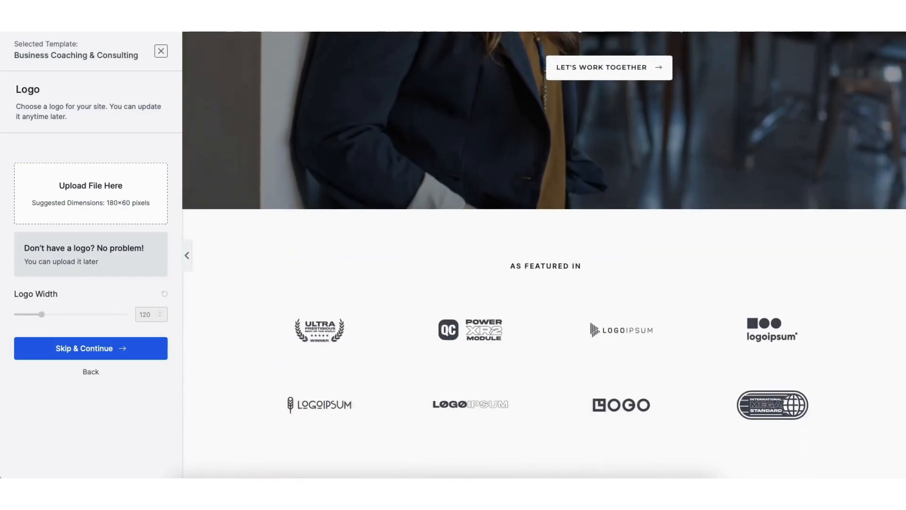
{"action": "scroll", "coordinate": [544, 255], "scroll_direction": "down", "scroll_amount": 5}
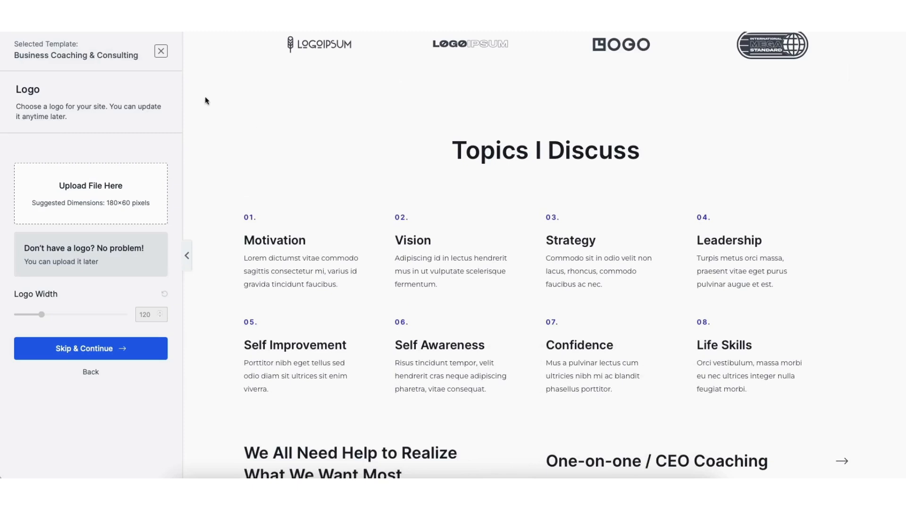
{"action": "left_click", "coordinate": [161, 52]}
{"action": "left_click", "coordinate": [161, 51]}
Browse the unfiltered Elementor template library to compare the range of available free and premium designs
{"action": "scroll", "coordinate": [453, 255], "scroll_direction": "down", "scroll_amount": 12}
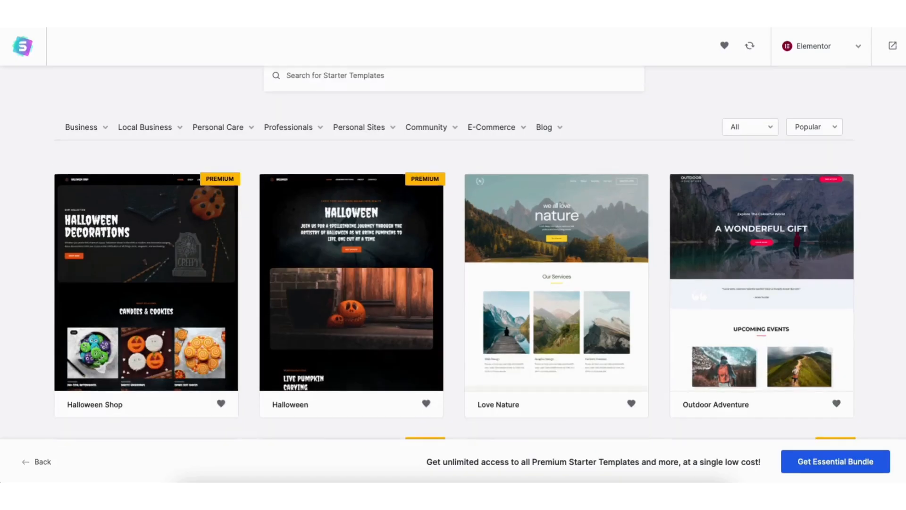
{"action": "scroll", "coordinate": [453, 255], "scroll_direction": "down", "scroll_amount": 10}
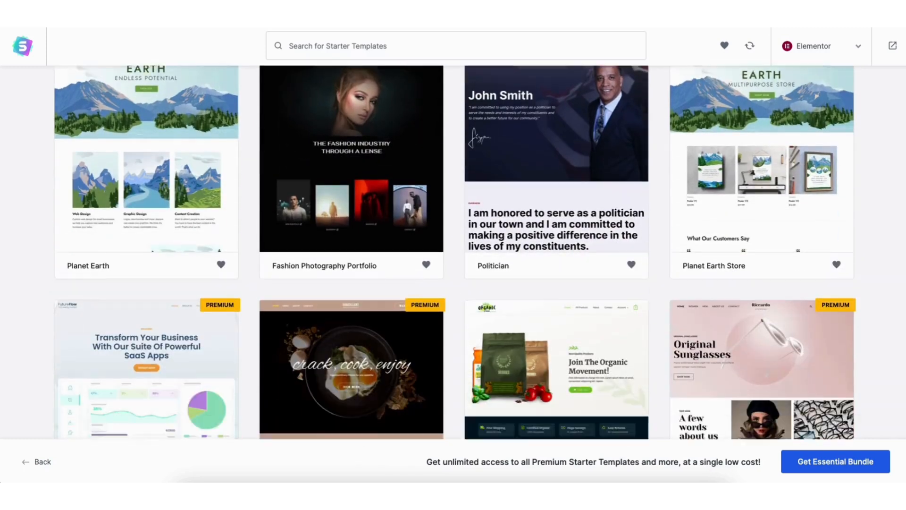
{"action": "scroll", "coordinate": [453, 255], "scroll_direction": "down", "scroll_amount": 7}
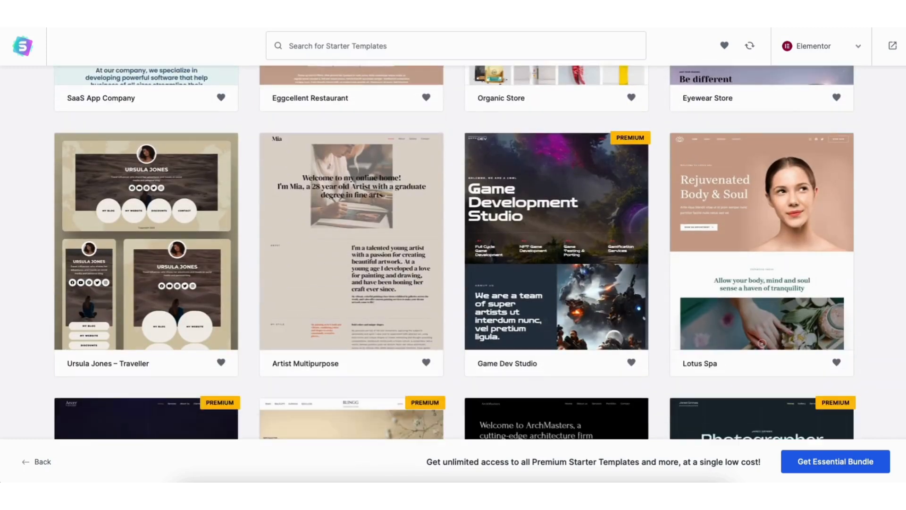
{"action": "scroll", "coordinate": [453, 255], "scroll_direction": "down", "scroll_amount": 6}
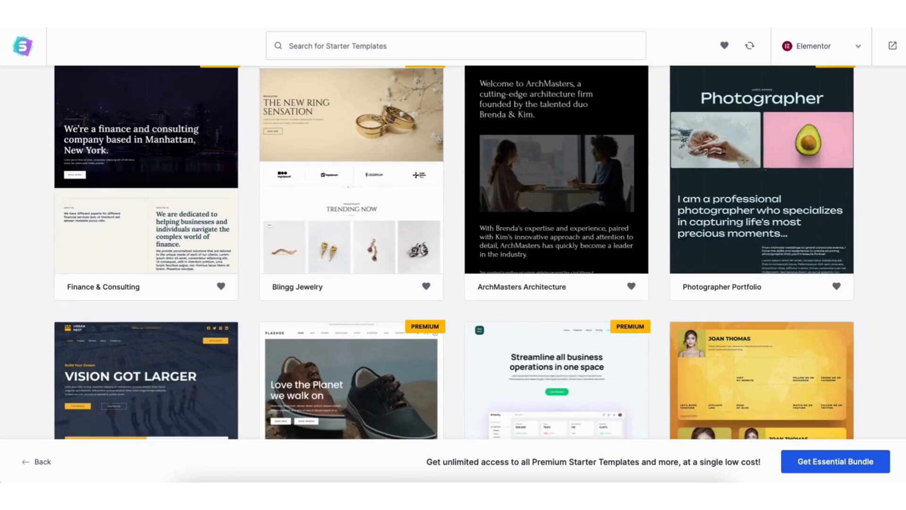
{"action": "scroll", "coordinate": [453, 255], "scroll_direction": "down", "scroll_amount": 9}
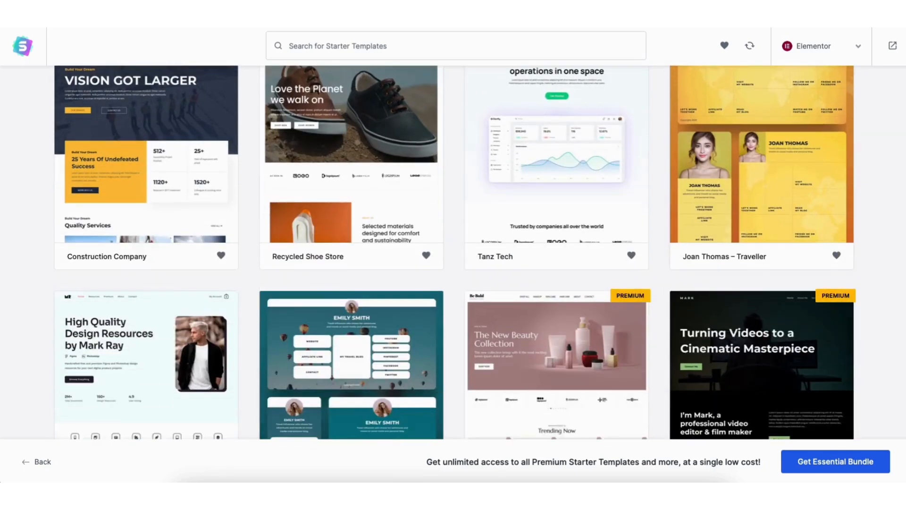
{"action": "scroll", "coordinate": [453, 255], "scroll_direction": "down", "scroll_amount": 11}
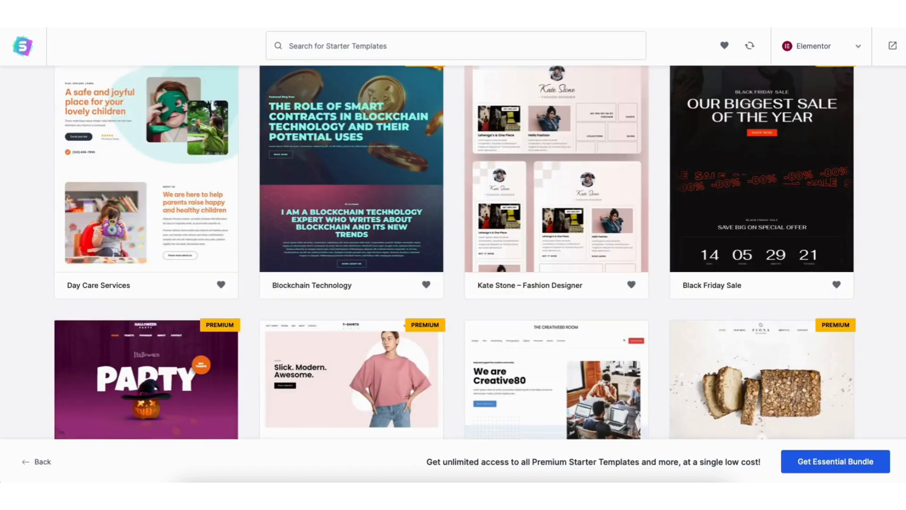
{"action": "scroll", "coordinate": [453, 254], "scroll_direction": "down", "scroll_amount": 12}
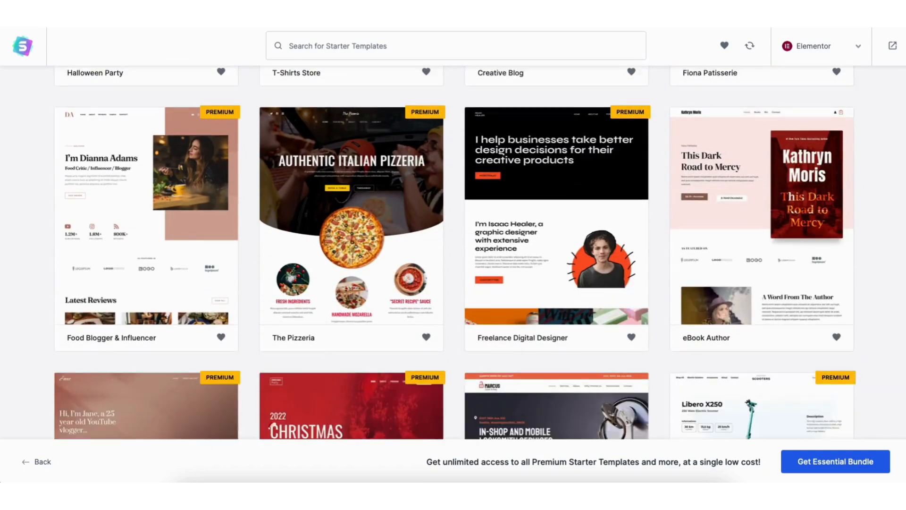
{"action": "scroll", "coordinate": [453, 255], "scroll_direction": "down", "scroll_amount": 8}
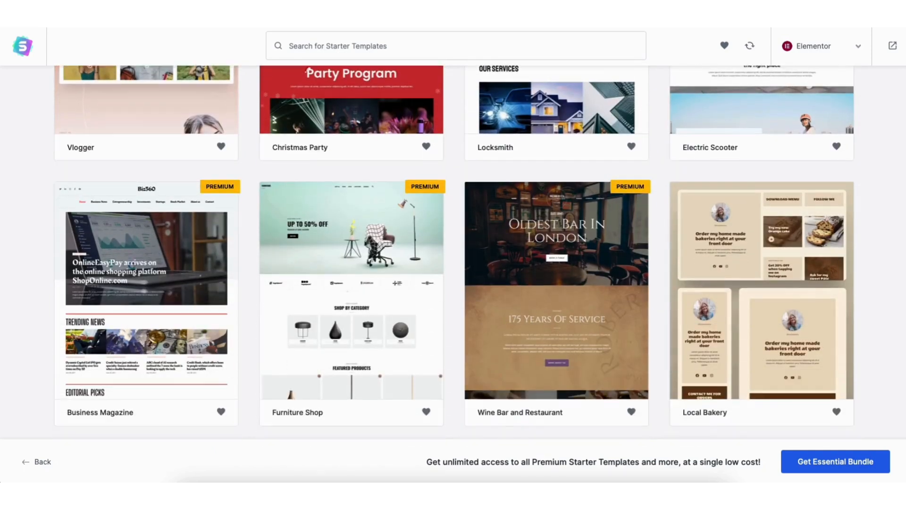
{"action": "scroll", "coordinate": [453, 255], "scroll_direction": "down", "scroll_amount": 8}
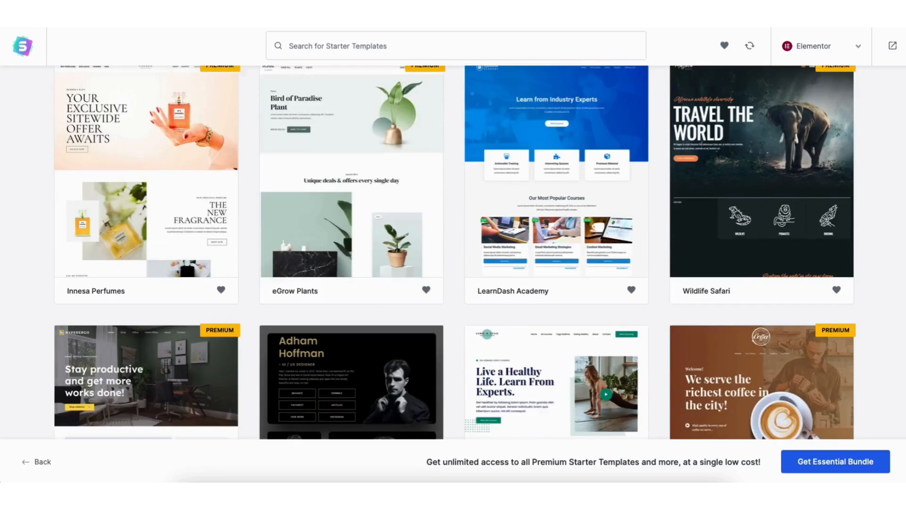
{"action": "scroll", "coordinate": [453, 255], "scroll_direction": "down", "scroll_amount": 9}
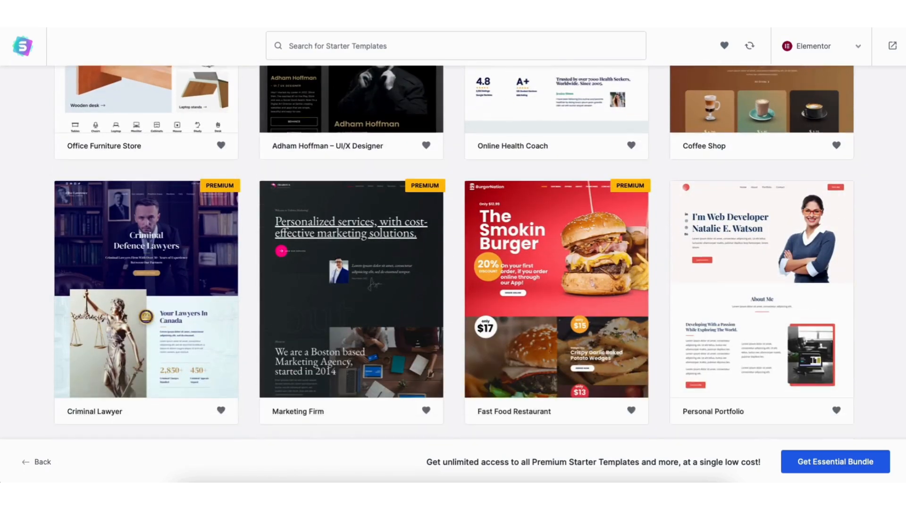
{"action": "scroll", "coordinate": [454, 255], "scroll_direction": "down", "scroll_amount": 10}
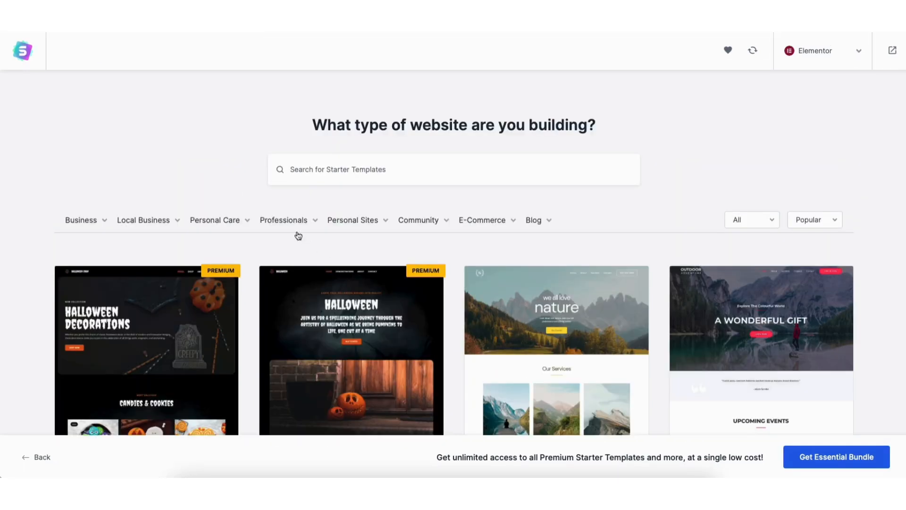
Filter the templates by the Coach category under Professionals, select Business Coaching & Consulting, and skip the logo upload
{"action": "mouse_move", "coordinate": [292, 226]}
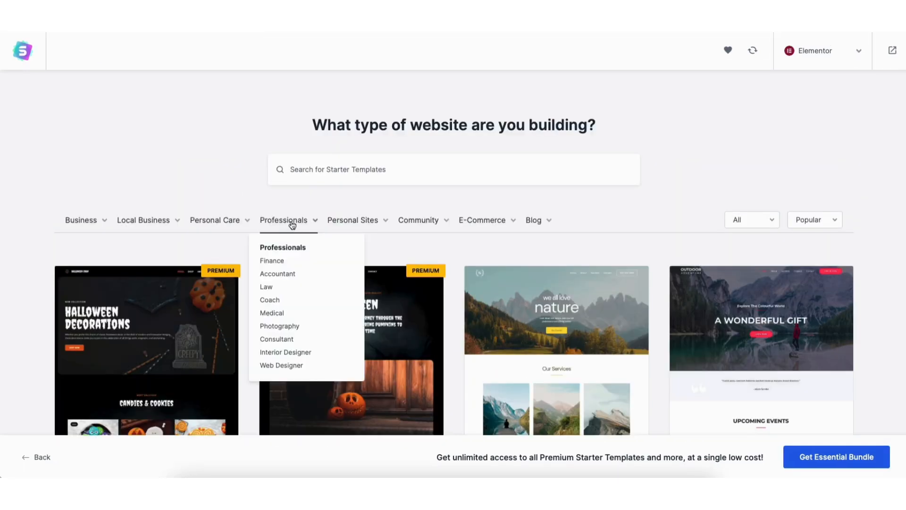
{"action": "left_click", "coordinate": [270, 301]}
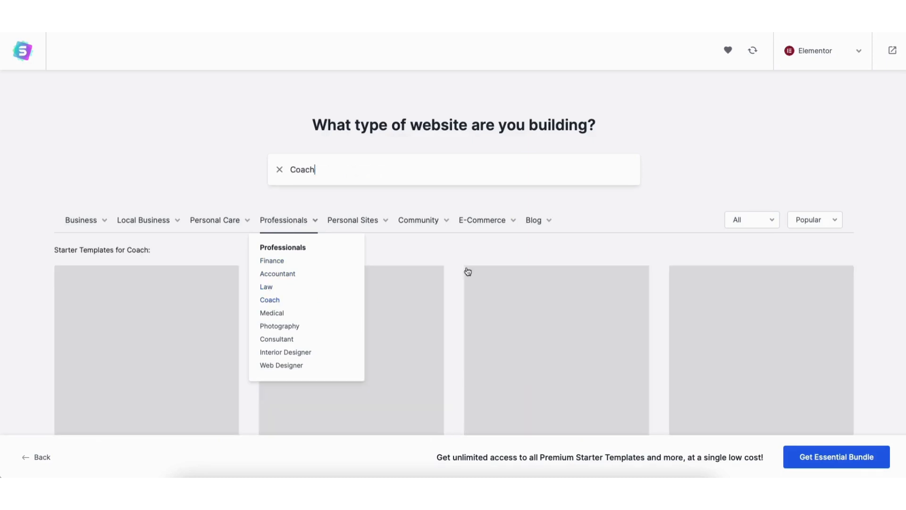
{"action": "scroll", "coordinate": [905, 130], "scroll_direction": "down", "scroll_amount": 7}
{"action": "scroll", "coordinate": [904, 130], "scroll_direction": "down", "scroll_amount": 8}
{"action": "scroll", "coordinate": [902, 268], "scroll_direction": "down", "scroll_amount": 9}
{"action": "scroll", "coordinate": [902, 268], "scroll_direction": "up", "scroll_amount": 20}
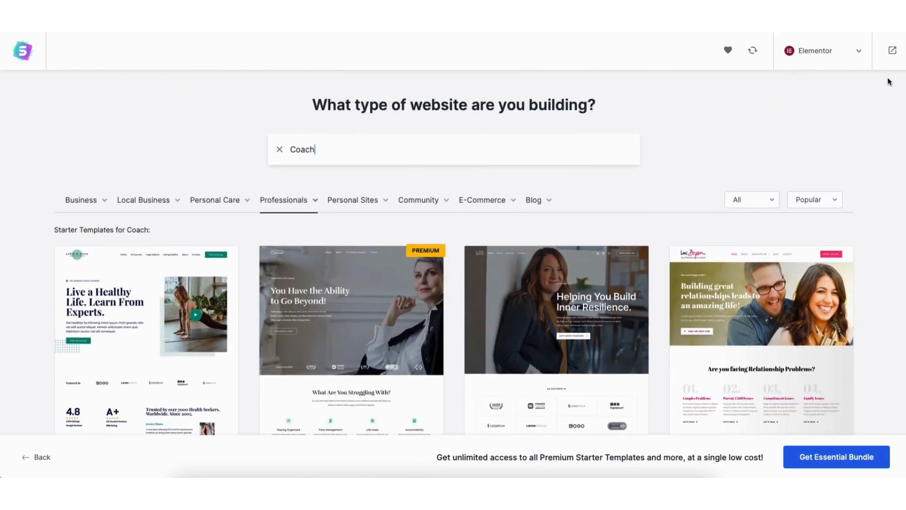
{"action": "left_click", "coordinate": [538, 305]}
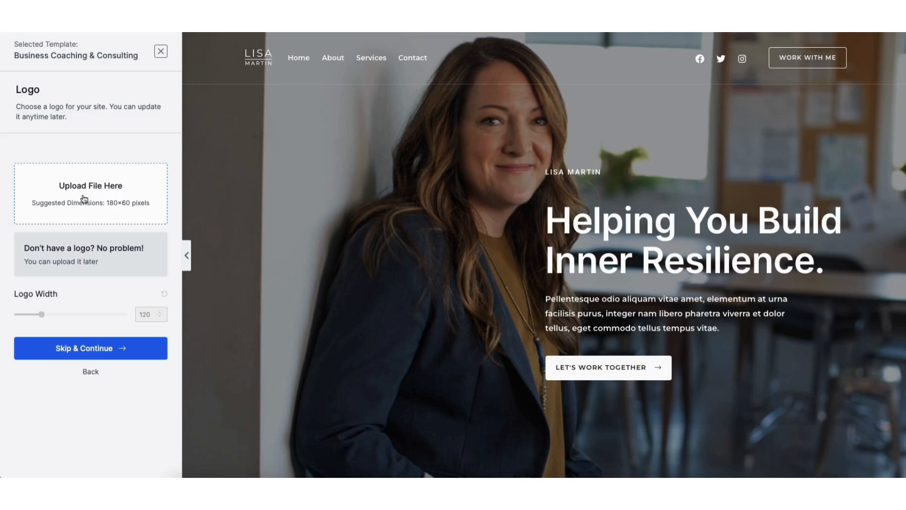
{"action": "left_click", "coordinate": [84, 347]}
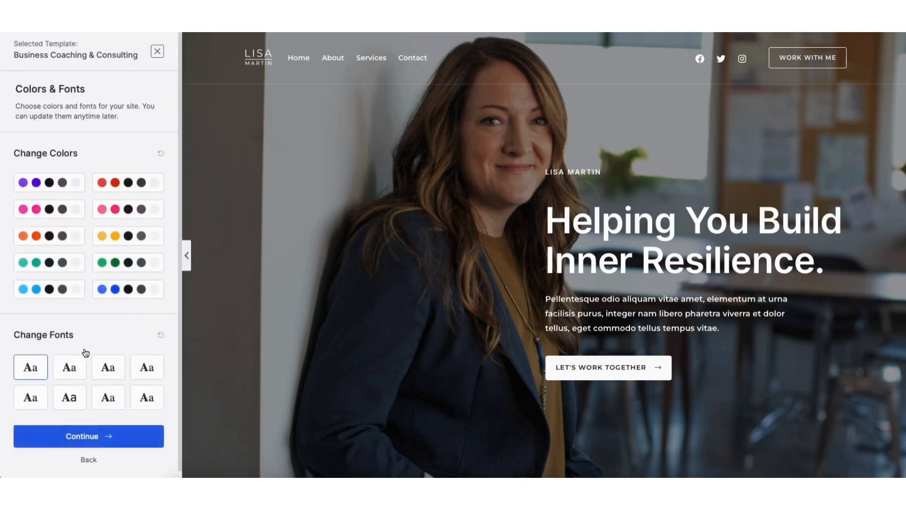
Try several alternative color palettes on the Business Coaching & Consulting template, and return it to the default colors
{"action": "left_click", "coordinate": [56, 211]}
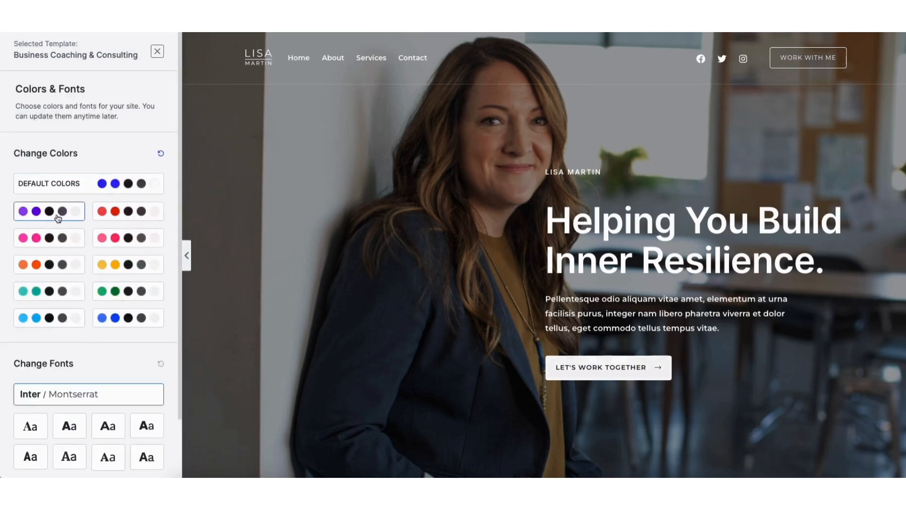
{"action": "left_click", "coordinate": [52, 240]}
{"action": "left_click", "coordinate": [46, 268]}
{"action": "left_click", "coordinate": [46, 296]}
{"action": "left_click", "coordinate": [113, 292]}
{"action": "left_click", "coordinate": [111, 266]}
{"action": "left_click", "coordinate": [108, 239]}
{"action": "left_click", "coordinate": [124, 183]}
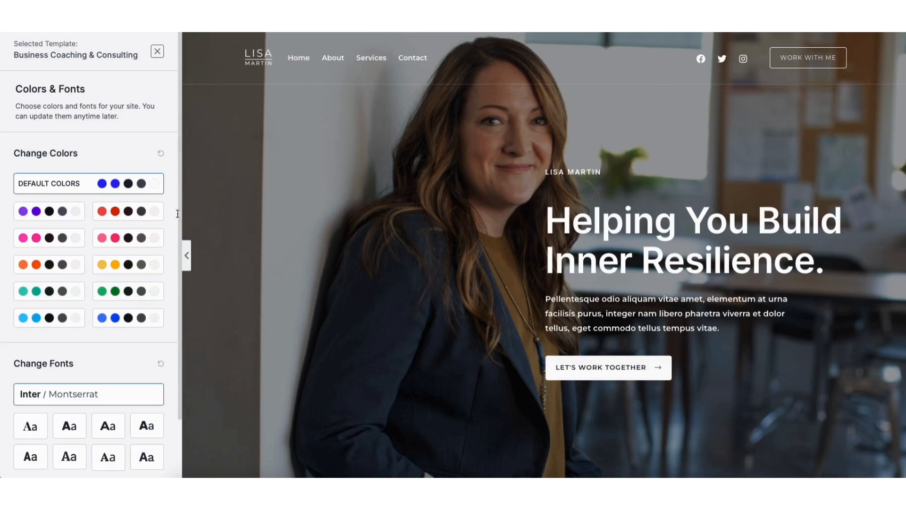
Keep the default Inter / Montserrat fonts and build the website with all advanced import options enabled
{"action": "scroll", "coordinate": [177, 283], "scroll_direction": "down", "scroll_amount": 3}
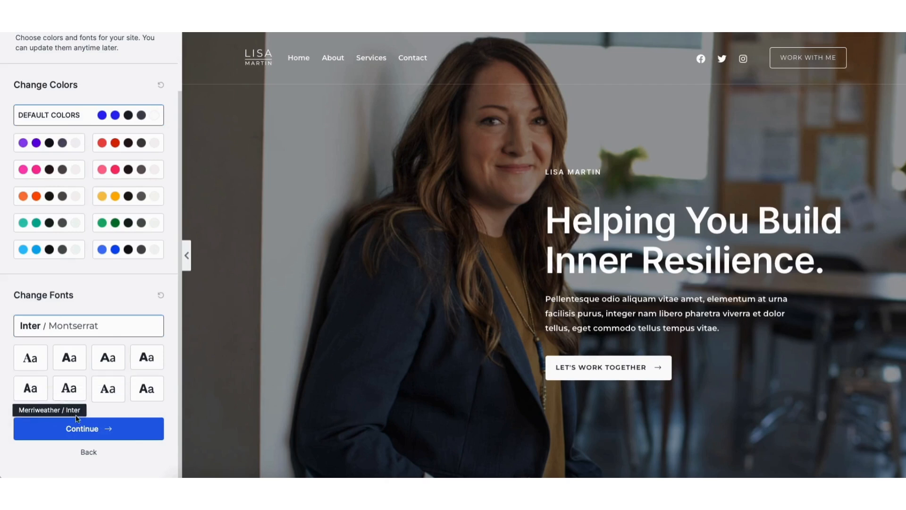
{"action": "left_click", "coordinate": [80, 430]}
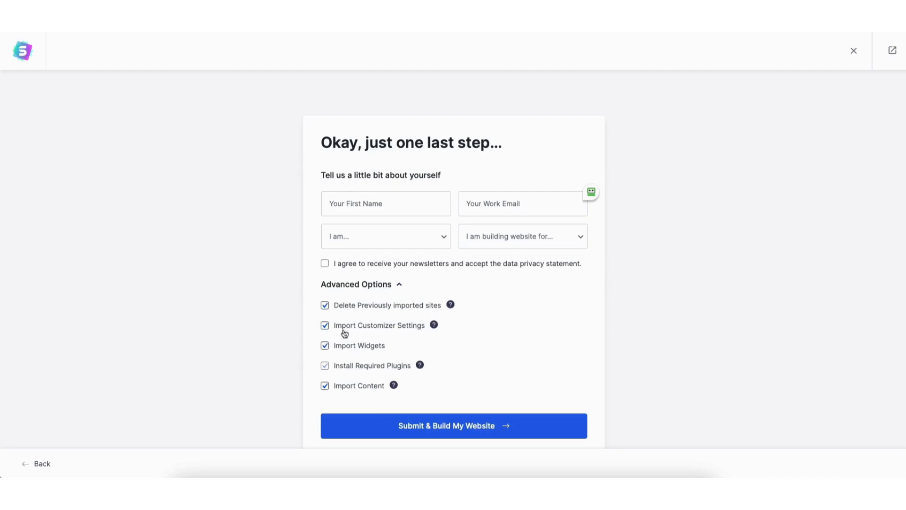
{"action": "left_click", "coordinate": [437, 428]}
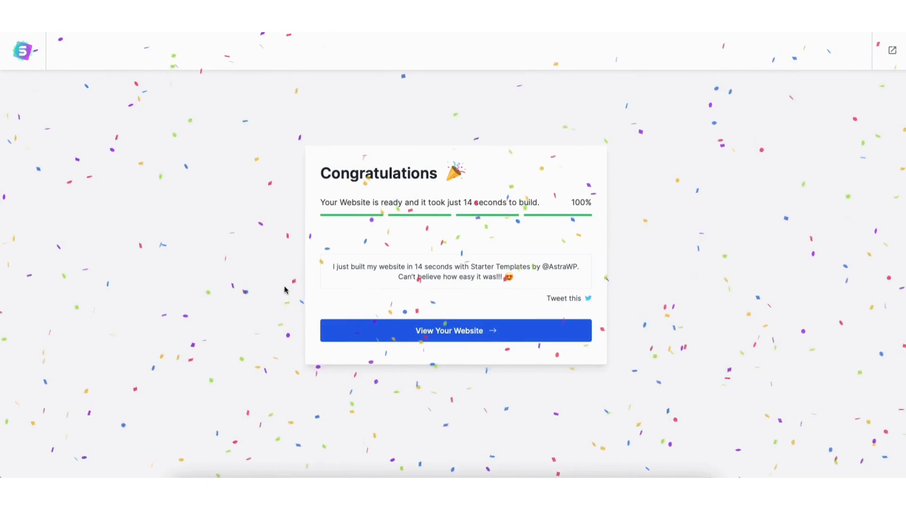
View the newly built website, review its home page down to the testimonials and contact section, and return to the WordPress dashboard
{"action": "left_click", "coordinate": [428, 331]}
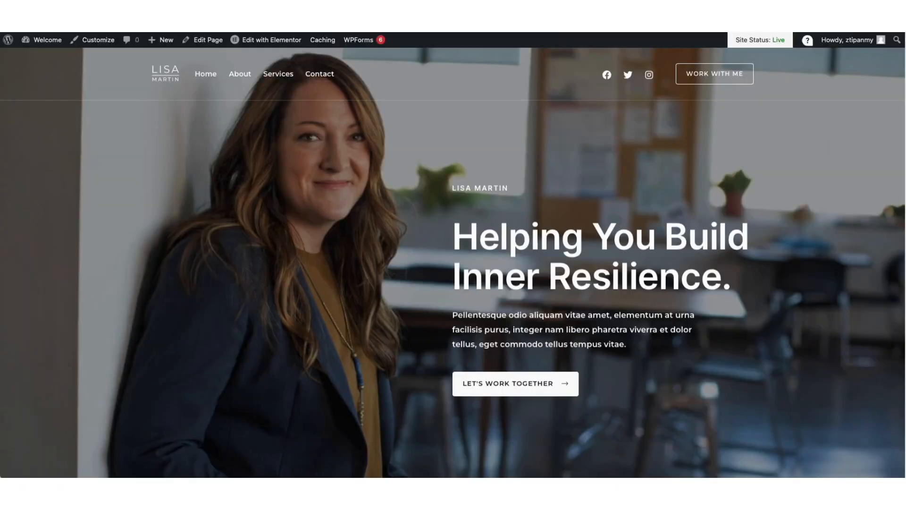
{"action": "scroll", "coordinate": [453, 262], "scroll_direction": "down", "scroll_amount": 4}
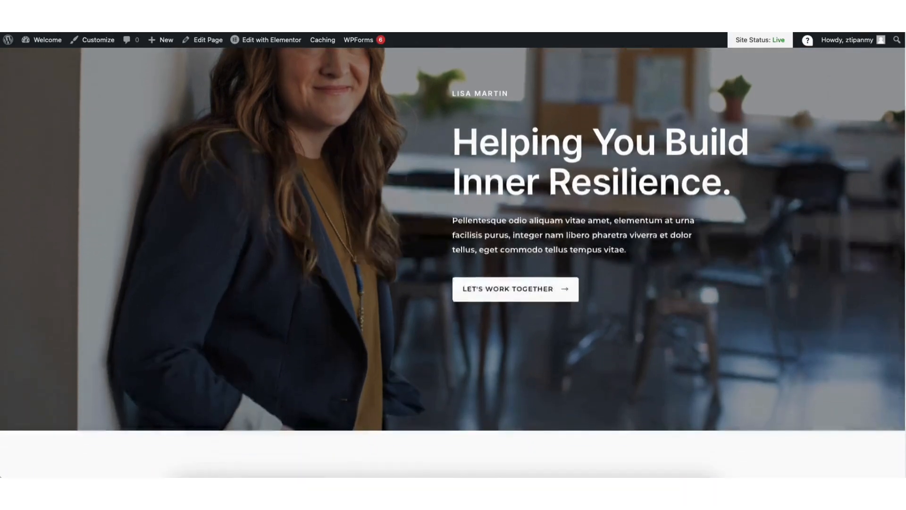
{"action": "scroll", "coordinate": [453, 263], "scroll_direction": "down", "scroll_amount": 10}
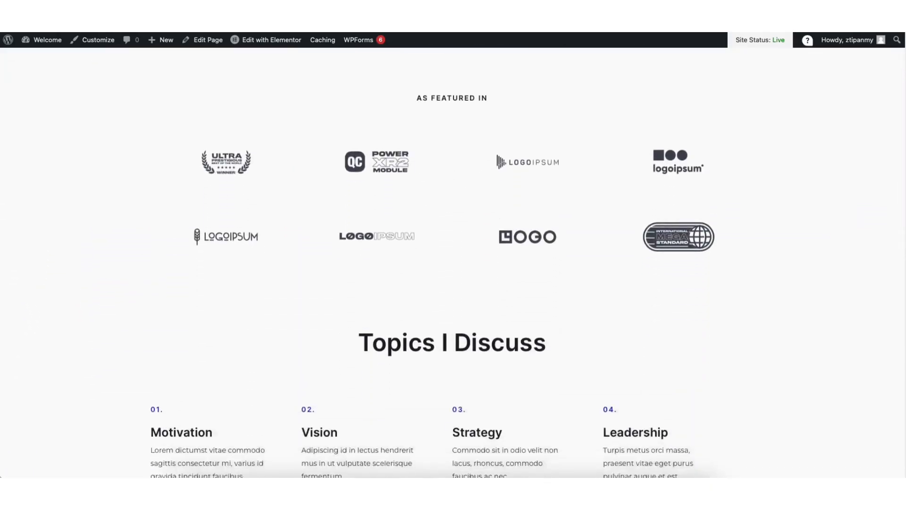
{"action": "scroll", "coordinate": [453, 262], "scroll_direction": "down", "scroll_amount": 10}
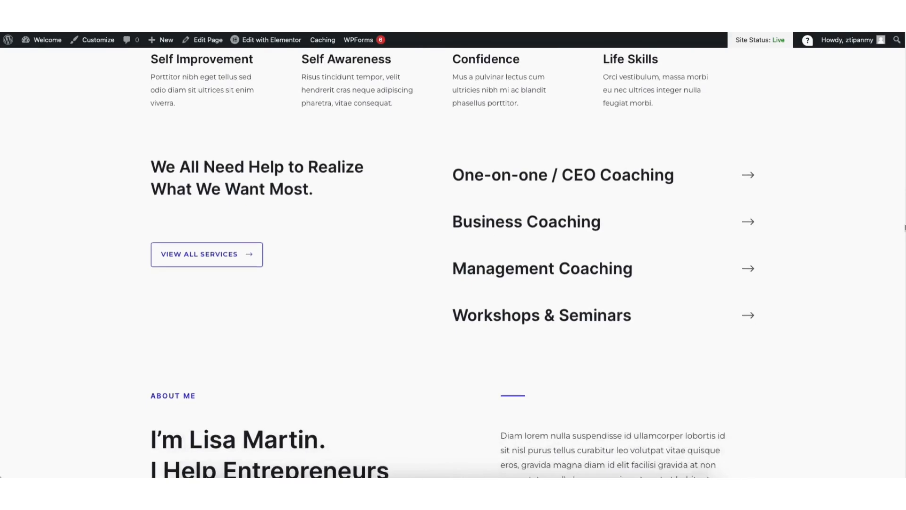
{"action": "scroll", "coordinate": [453, 262], "scroll_direction": "down", "scroll_amount": 10}
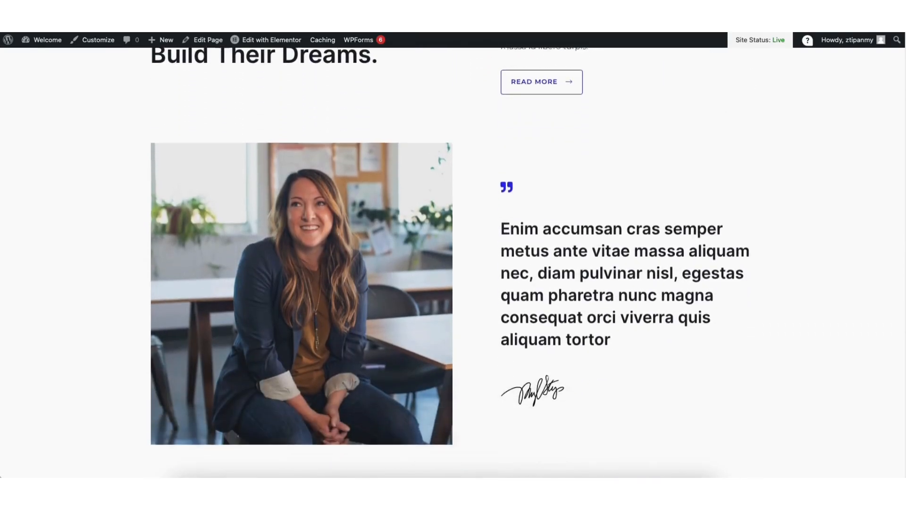
{"action": "scroll", "coordinate": [902, 356], "scroll_direction": "down", "scroll_amount": 10}
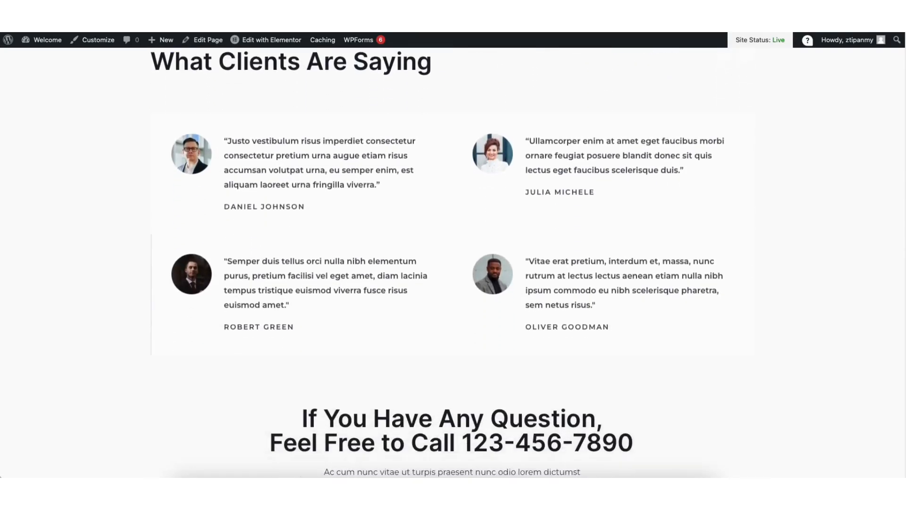
{"action": "scroll", "coordinate": [902, 401], "scroll_direction": "down", "scroll_amount": 5}
{"action": "scroll", "coordinate": [902, 435], "scroll_direction": "up", "scroll_amount": 20}
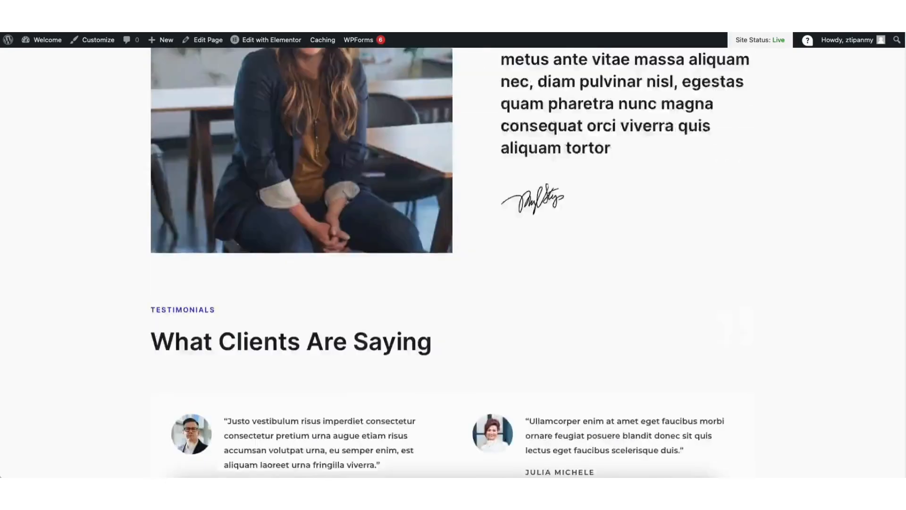
{"action": "scroll", "coordinate": [429, 89], "scroll_direction": "up", "scroll_amount": 4}
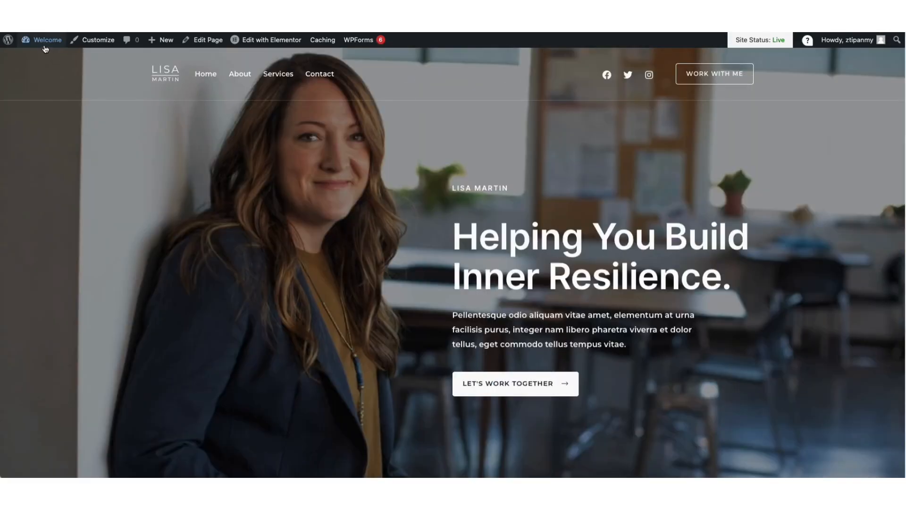
{"action": "mouse_move", "coordinate": [42, 42]}
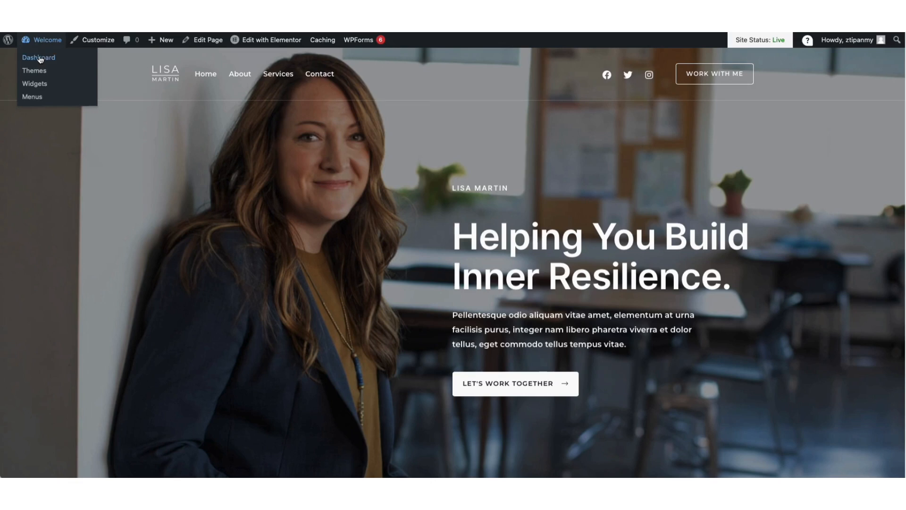
{"action": "left_click", "coordinate": [41, 58]}
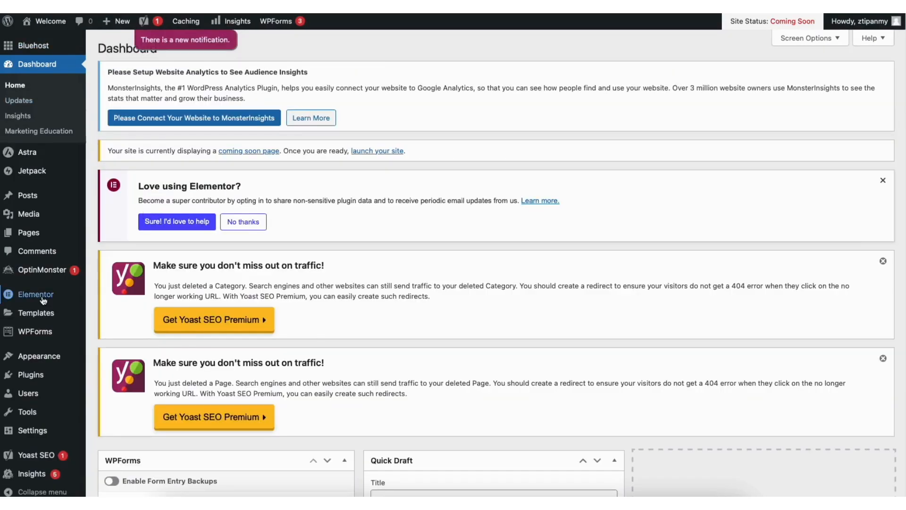
Open the Features section of Elementor's settings and set the Editor Top Bar experiment to Active
{"action": "mouse_move", "coordinate": [42, 300]}
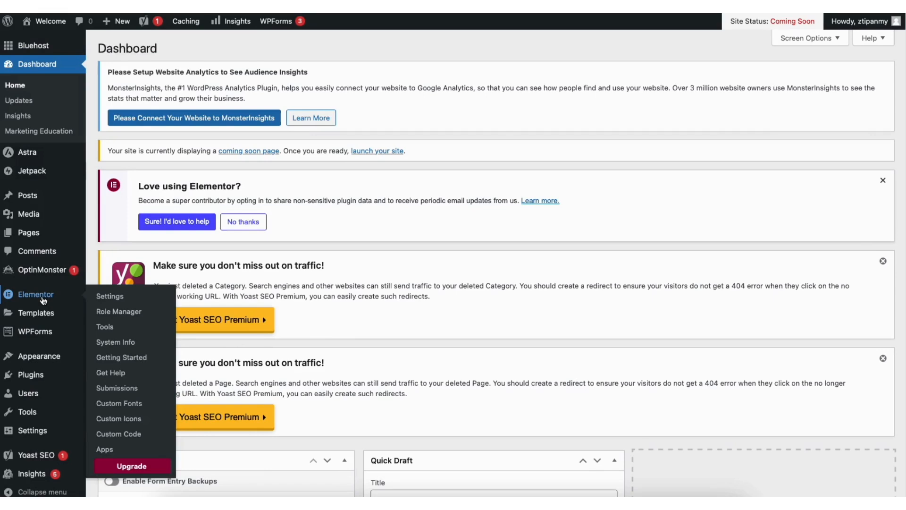
{"action": "left_click", "coordinate": [110, 296]}
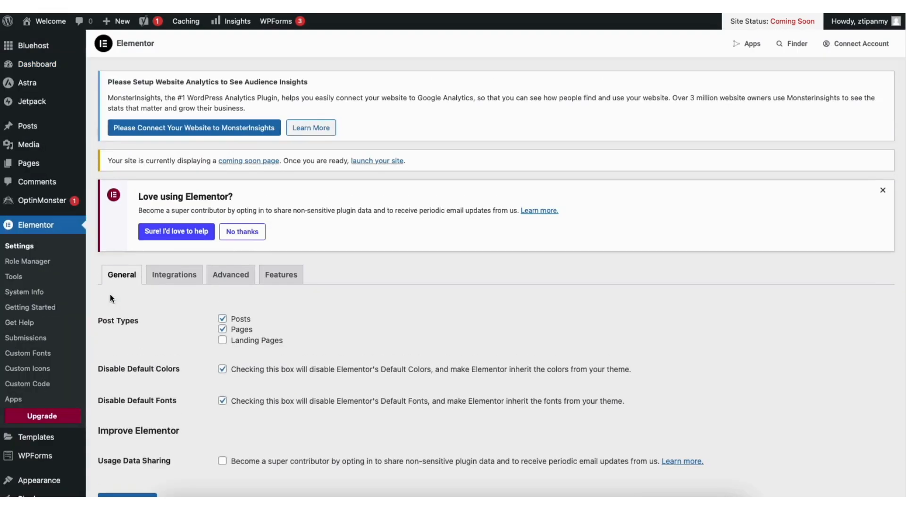
{"action": "left_click", "coordinate": [286, 277]}
{"action": "scroll", "coordinate": [901, 194], "scroll_direction": "down", "scroll_amount": 10}
{"action": "scroll", "coordinate": [901, 193], "scroll_direction": "down", "scroll_amount": 1}
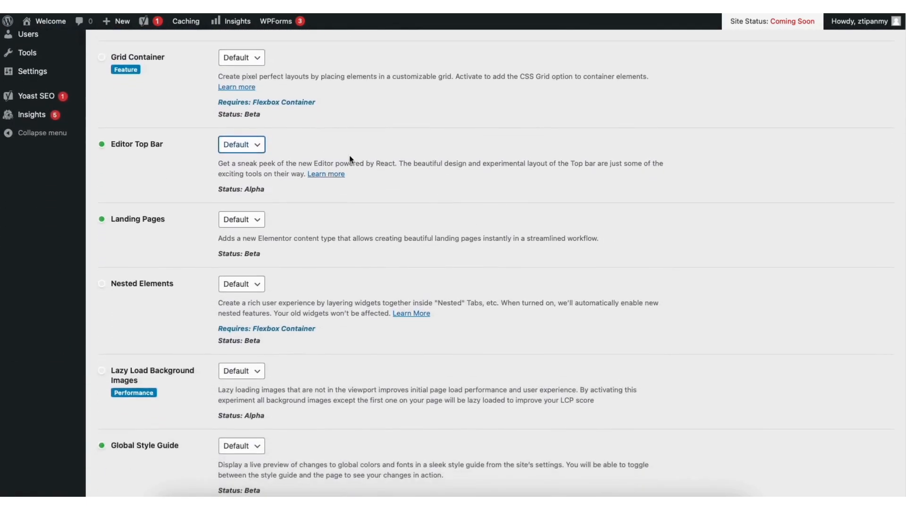
{"action": "left_click", "coordinate": [253, 144]}
{"action": "left_click", "coordinate": [237, 155]}
Set the Flexbox Container feature to Active and save the Elementor settings
{"action": "scroll", "coordinate": [896, 283], "scroll_direction": "down", "scroll_amount": 10}
{"action": "scroll", "coordinate": [892, 332], "scroll_direction": "down", "scroll_amount": 5}
{"action": "left_click", "coordinate": [238, 250]}
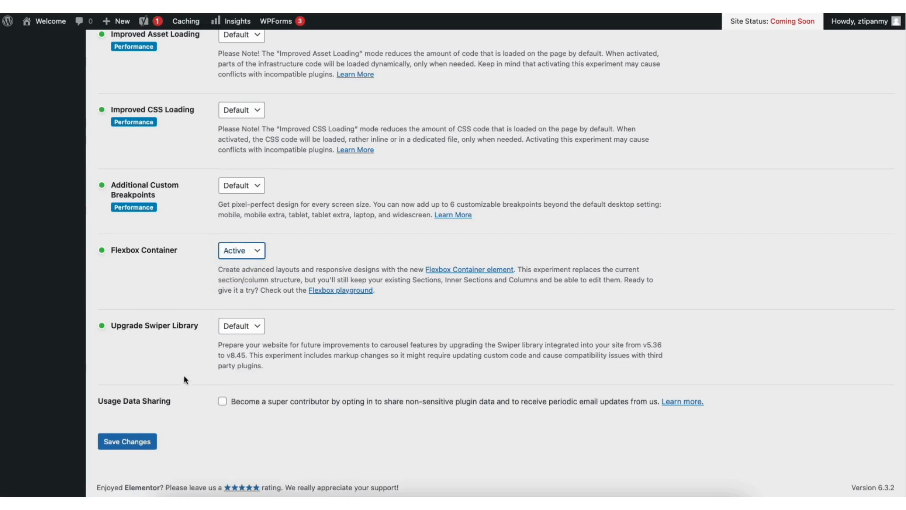
{"action": "left_click", "coordinate": [132, 443]}
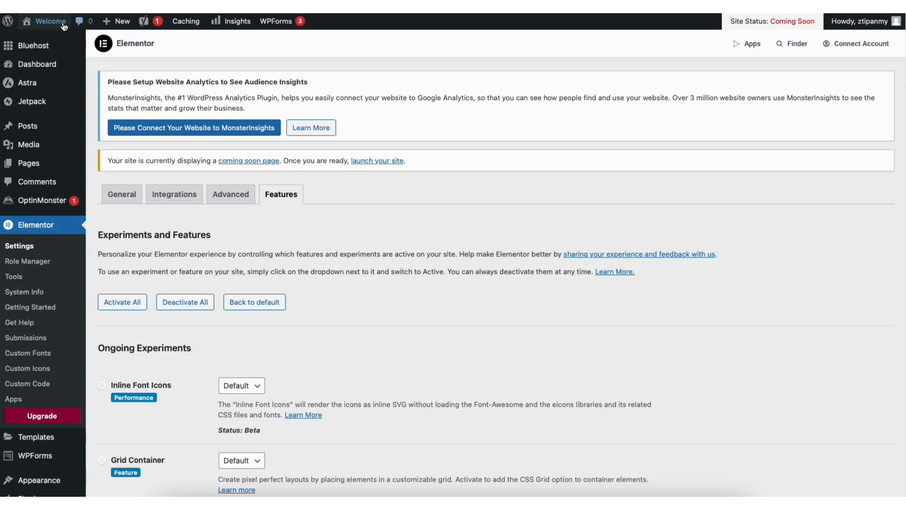
Visit the live site and open its home page in the Elementor editor
{"action": "mouse_move", "coordinate": [55, 25]}
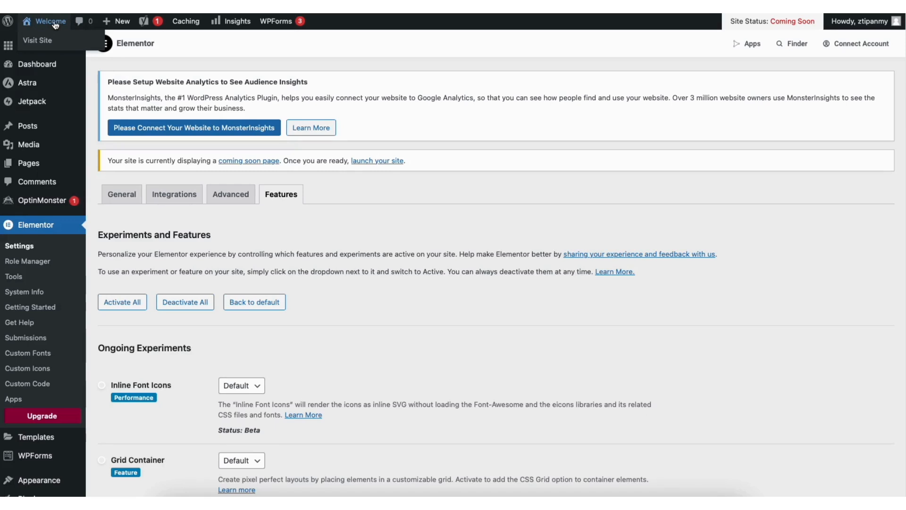
{"action": "left_click", "coordinate": [41, 42]}
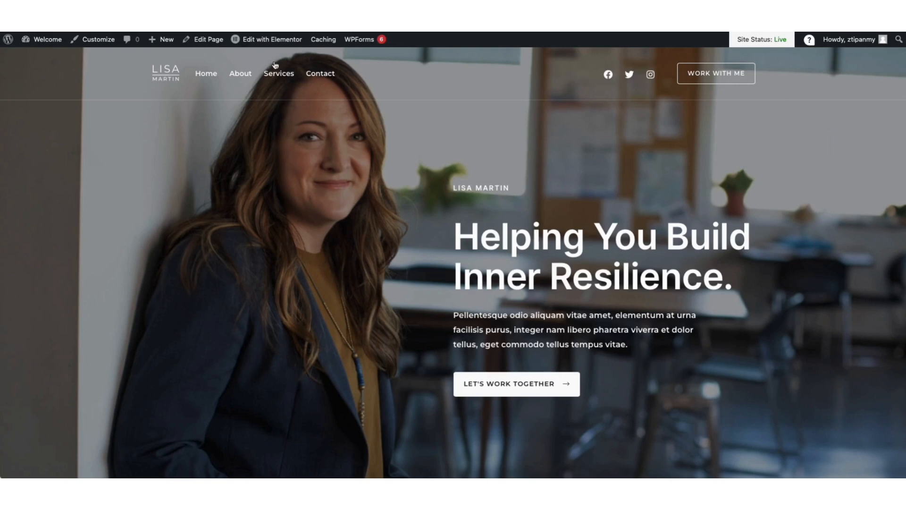
{"action": "mouse_move", "coordinate": [271, 44]}
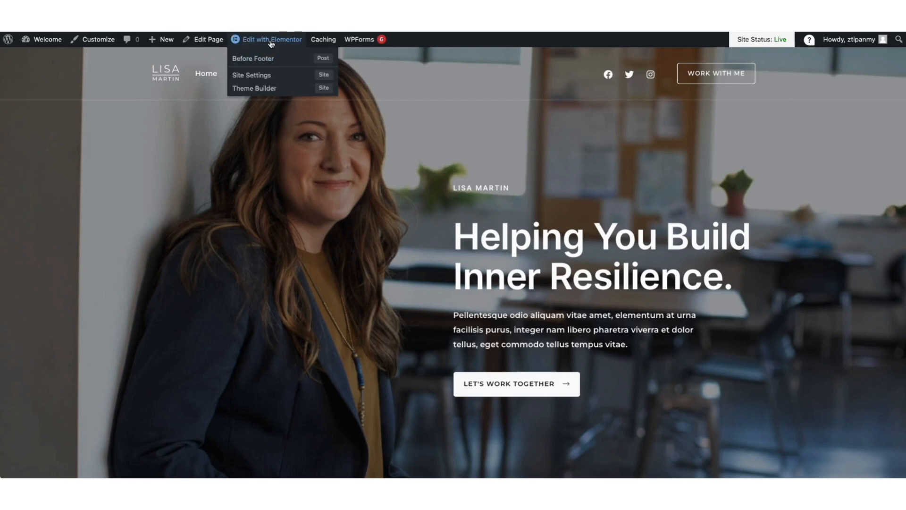
{"action": "left_click", "coordinate": [272, 41]}
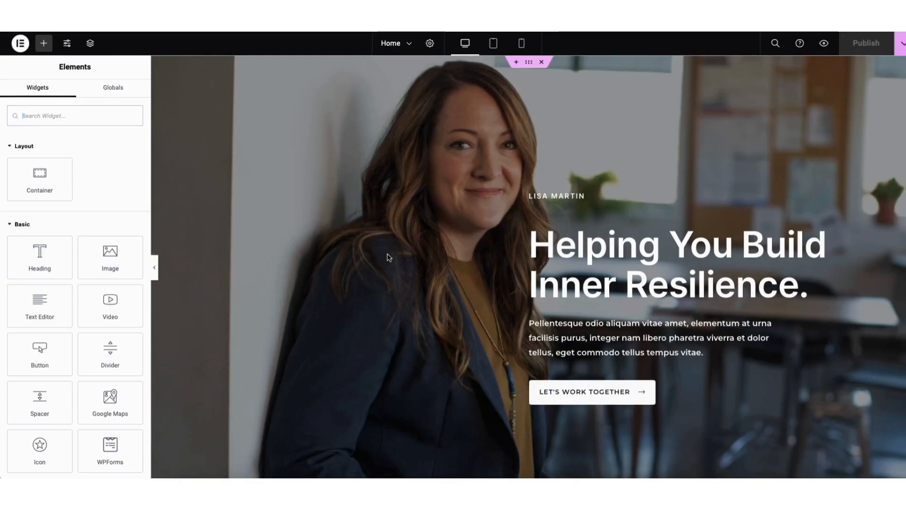
{"action": "key", "text": "XF86AudioRaiseVolume"}
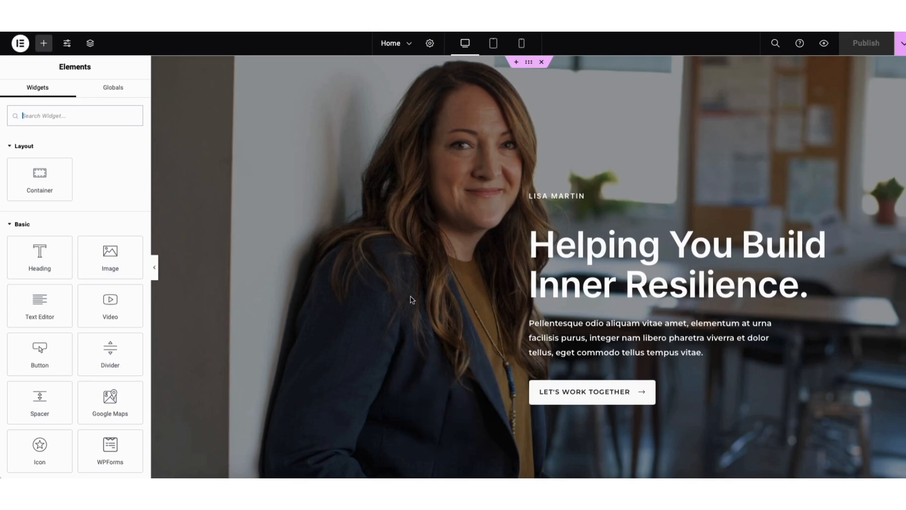
Replace the main hero heading text with "My Demo Coach Website."
{"action": "left_click", "coordinate": [538, 243]}
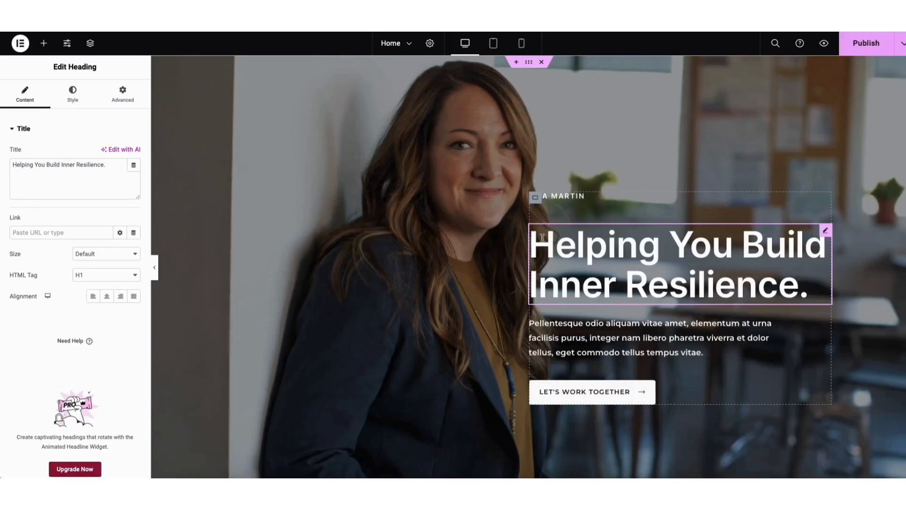
{"action": "left_click", "coordinate": [535, 244]}
{"action": "double_click", "coordinate": [535, 244]}
{"action": "left_click", "coordinate": [535, 244]}
{"action": "triple_click", "coordinate": [548, 245]}
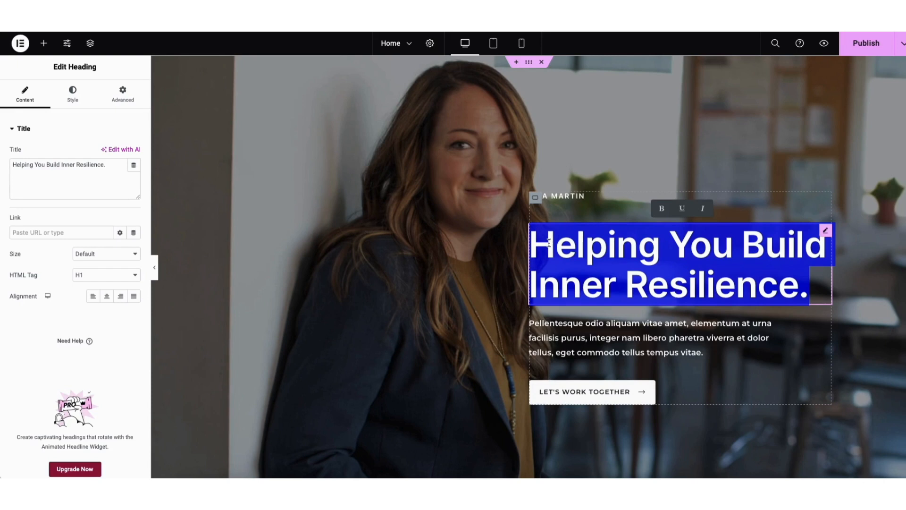
{"action": "key", "text": "BackSpace"}
{"action": "type", "text": "My"}
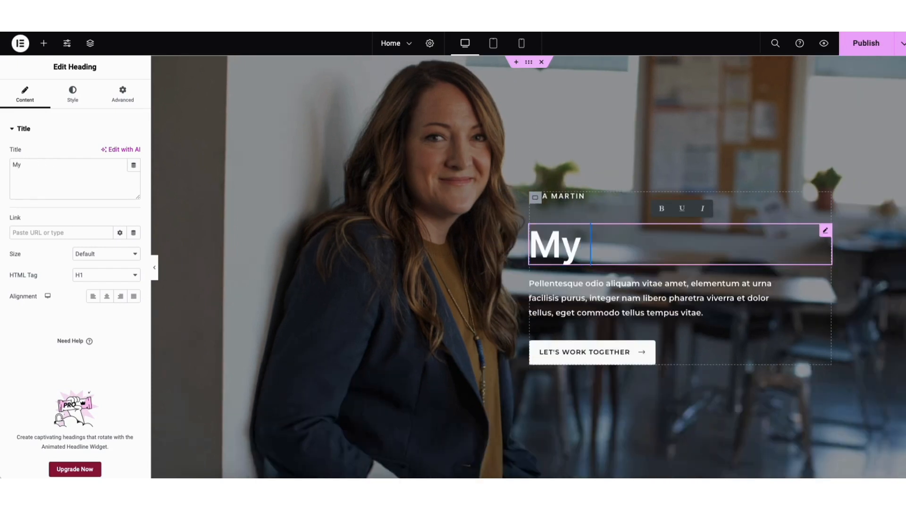
{"action": "type", "text": " Demo Coach"}
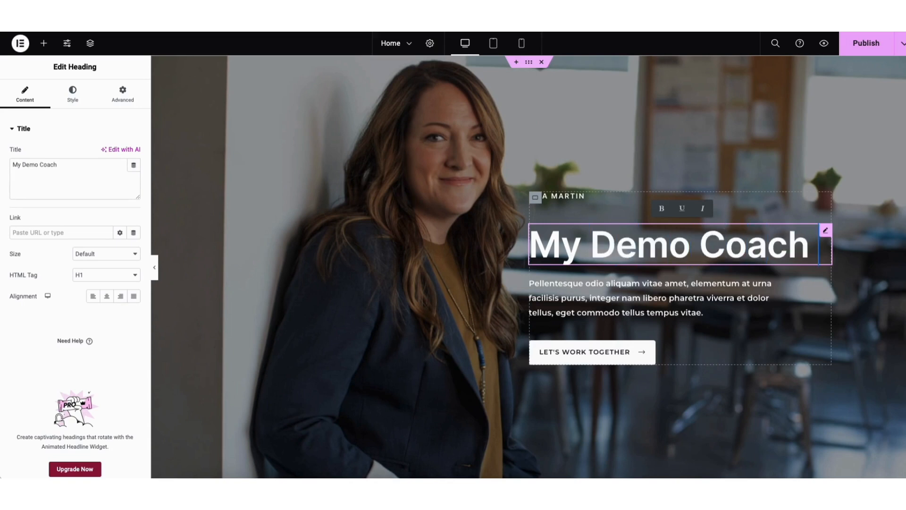
{"action": "type", "text": " Website."}
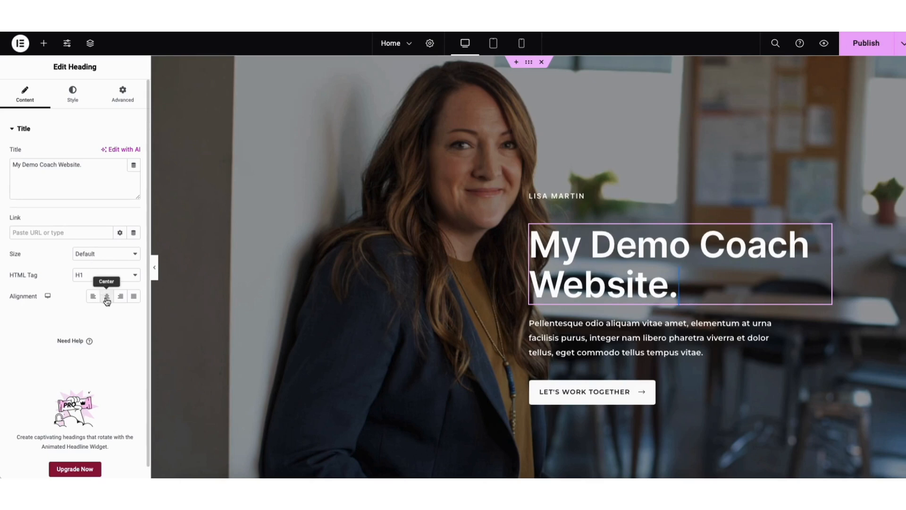
Examine the hero heading's style options, including the text color picker, typography settings and list of font families
{"action": "left_click", "coordinate": [76, 97]}
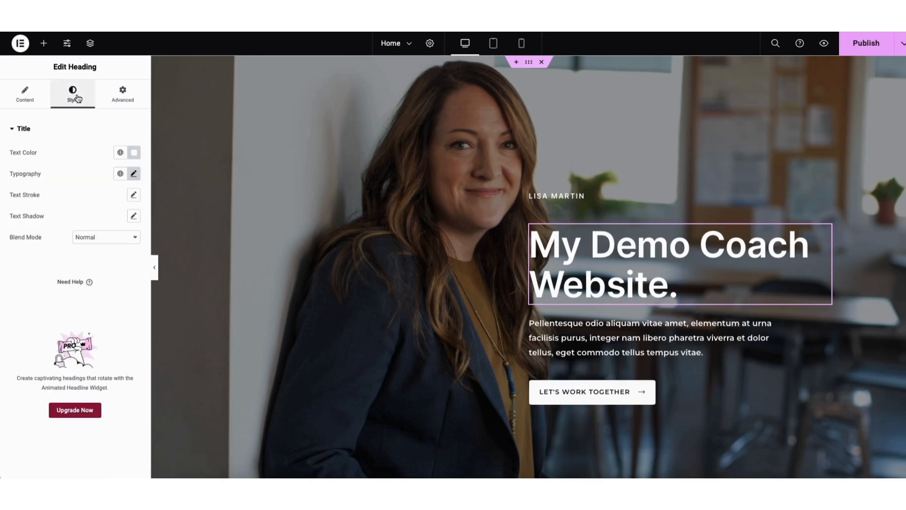
{"action": "left_click", "coordinate": [135, 153]}
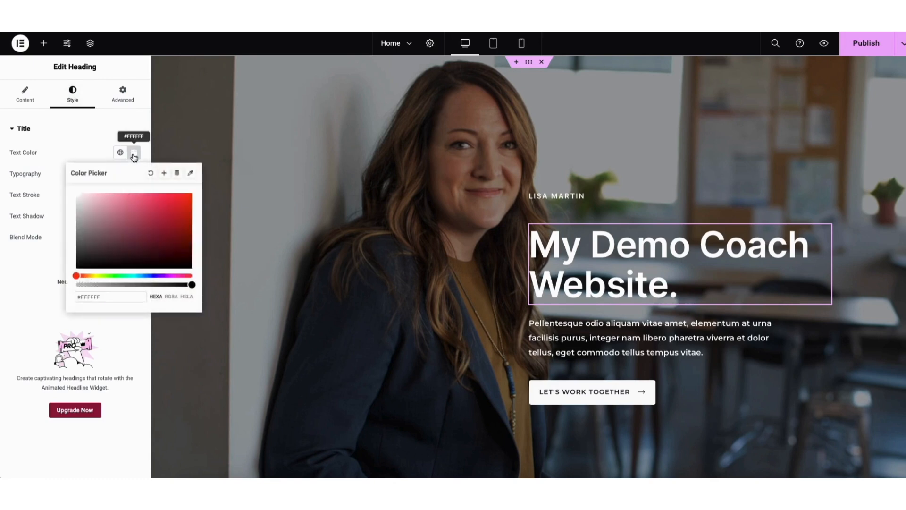
{"action": "left_click", "coordinate": [134, 153]}
{"action": "left_click", "coordinate": [134, 174]}
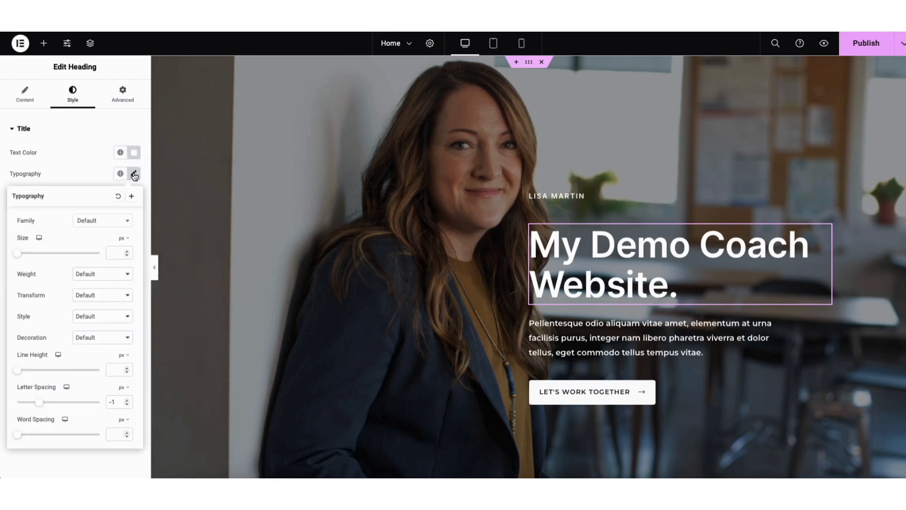
{"action": "left_click", "coordinate": [114, 225]}
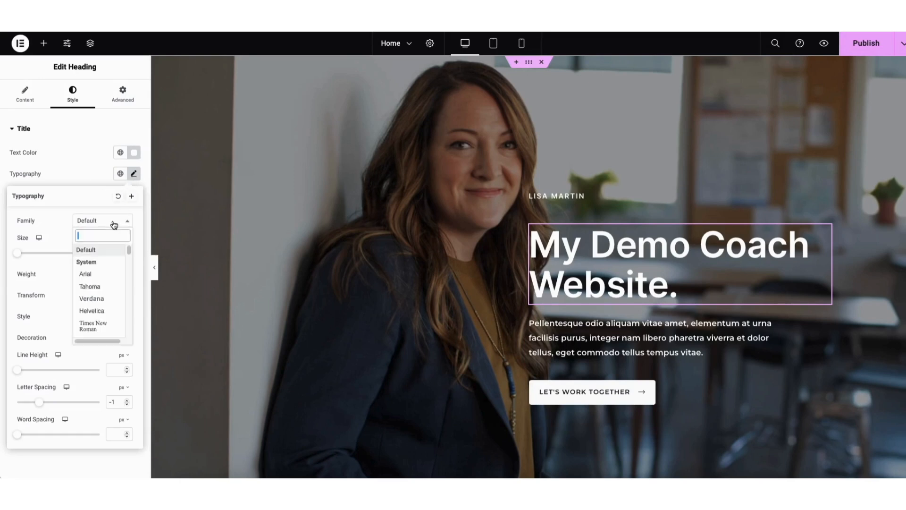
{"action": "left_click_drag", "start_coordinate": [129, 249], "coordinate": [131, 267]}
{"action": "left_click", "coordinate": [96, 173]}
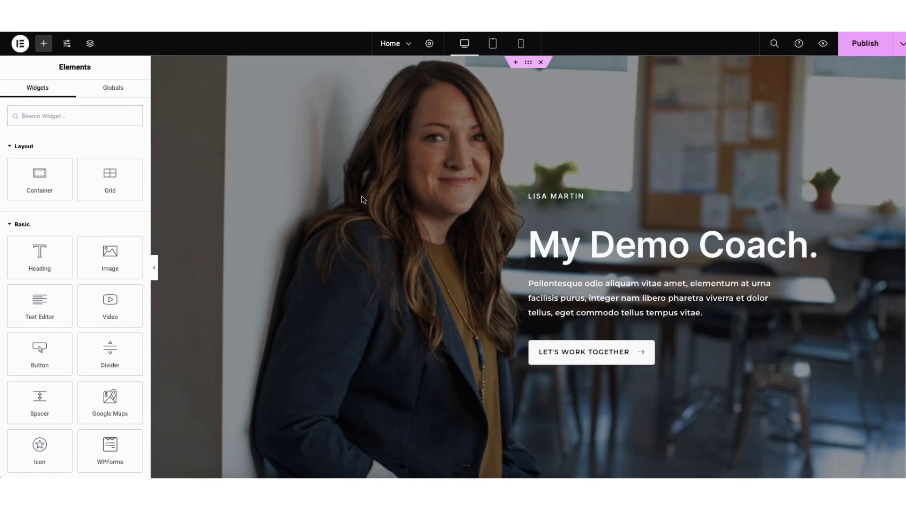
Open the hero container's background styling, try the Slideshow background type, and return it to Classic
{"action": "right_click", "coordinate": [320, 132]}
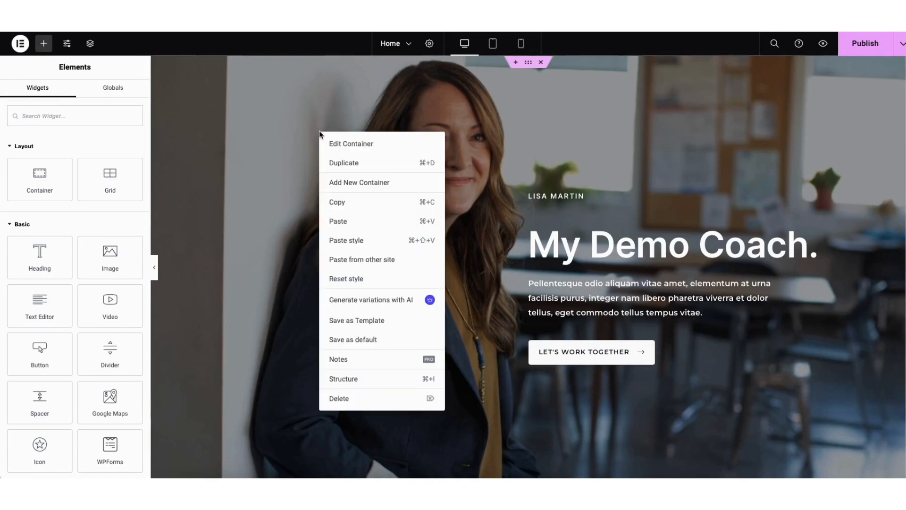
{"action": "left_click", "coordinate": [347, 148]}
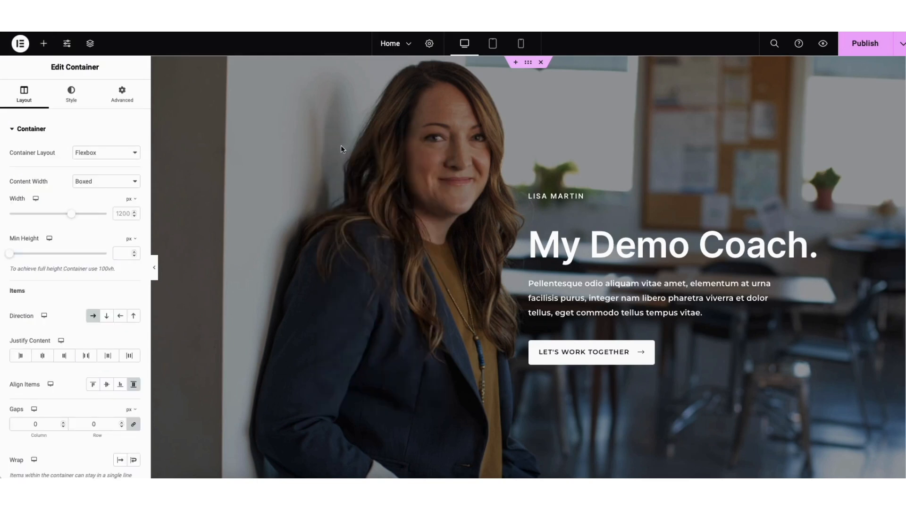
{"action": "left_click", "coordinate": [72, 101]}
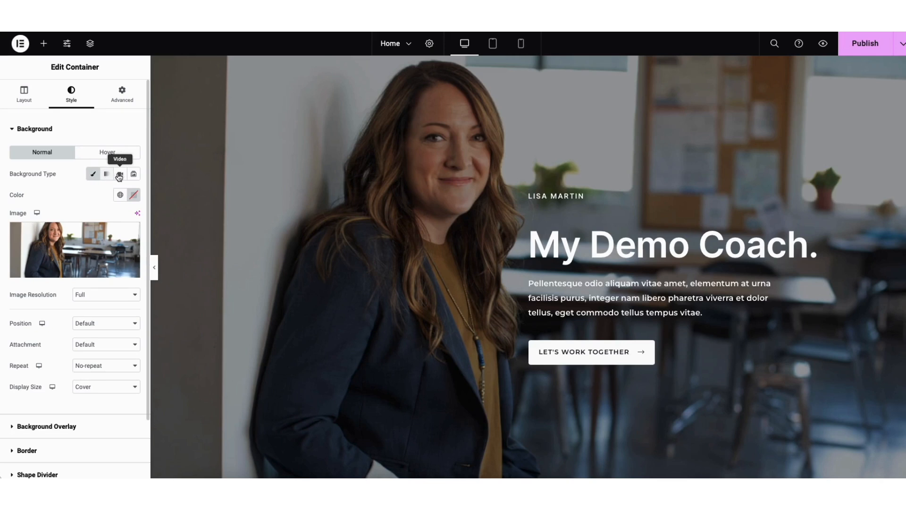
{"action": "left_click", "coordinate": [133, 175]}
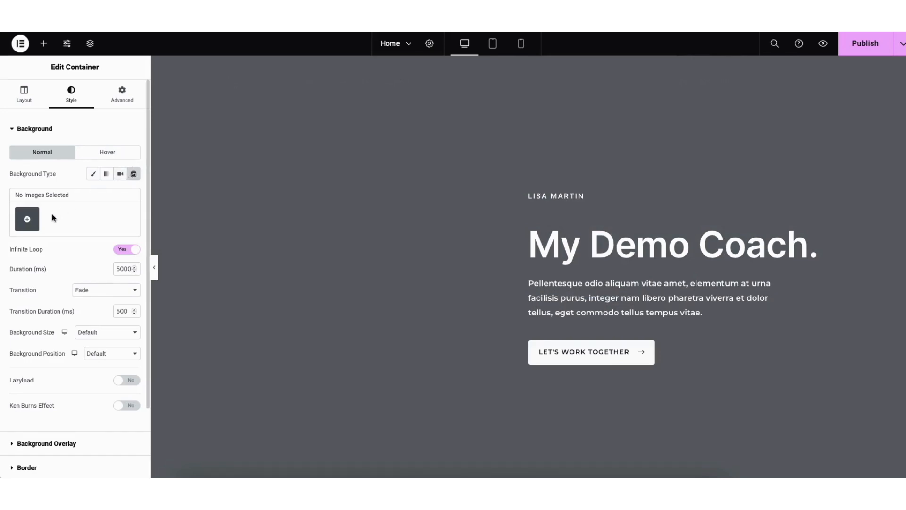
{"action": "left_click", "coordinate": [94, 175]}
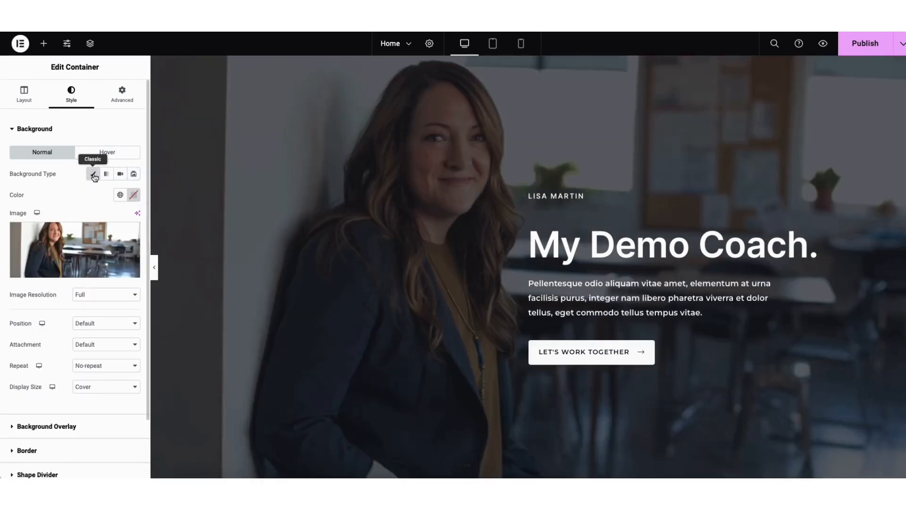
Replace the hero container's background image with linkedin-sales-solutions-Mis5fyJi7Q0-unsplash-scaled.jpg from the Media Library
{"action": "mouse_move", "coordinate": [61, 260]}
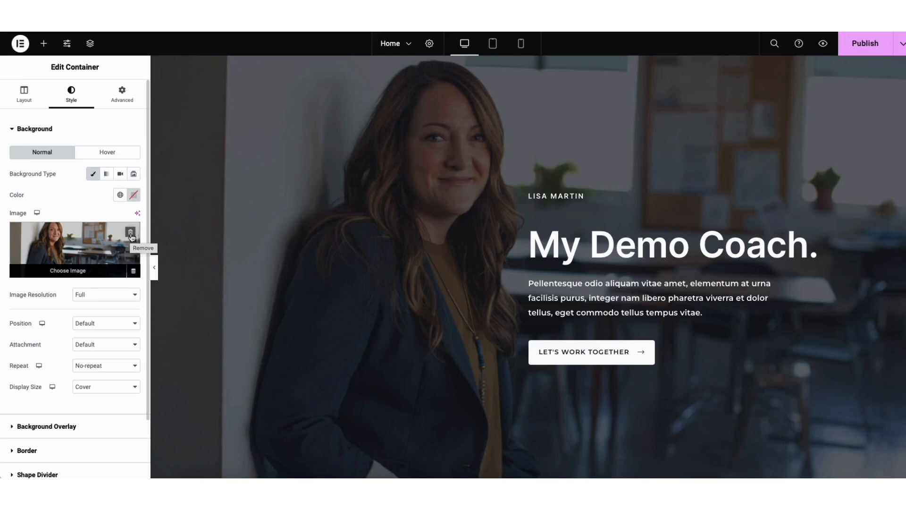
{"action": "left_click", "coordinate": [72, 272]}
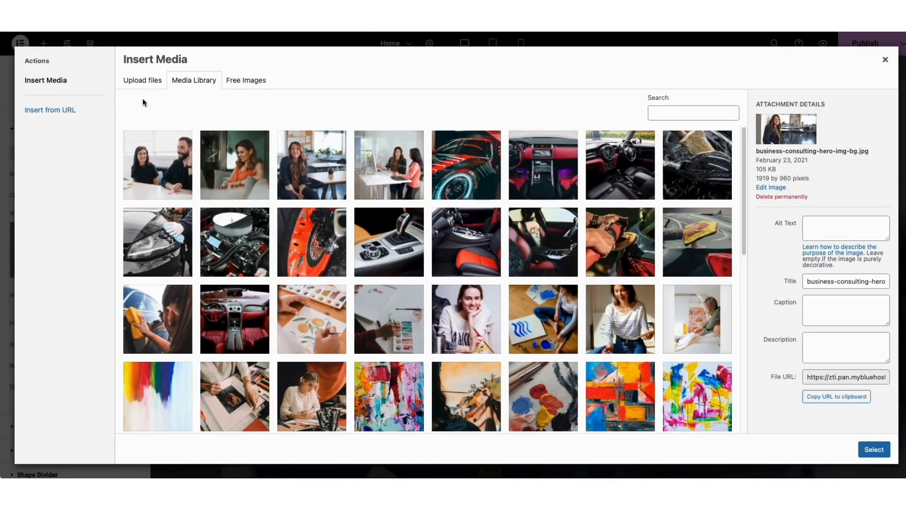
{"action": "left_click", "coordinate": [144, 81]}
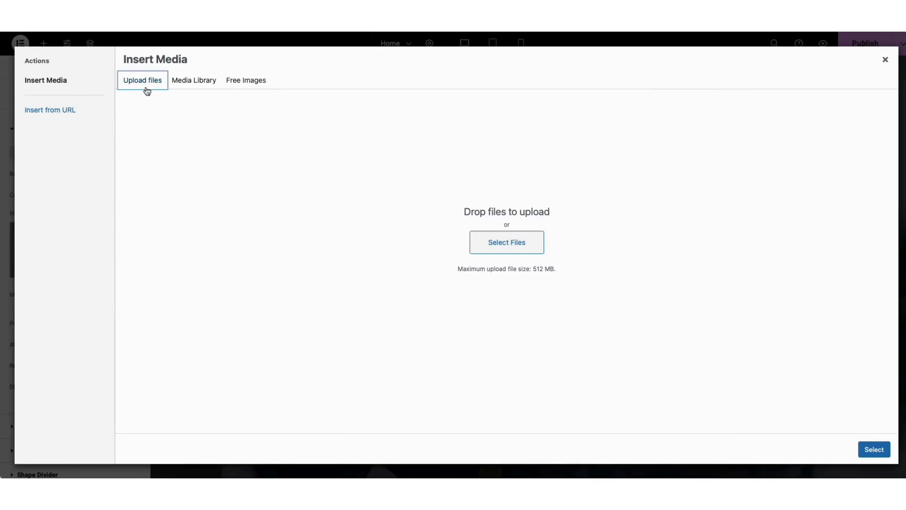
{"action": "left_click", "coordinate": [202, 84]}
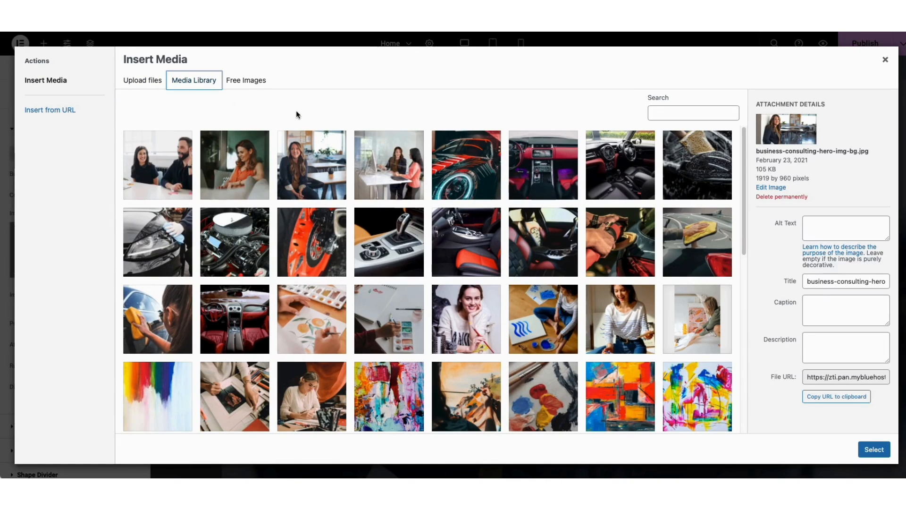
{"action": "left_click", "coordinate": [302, 176]}
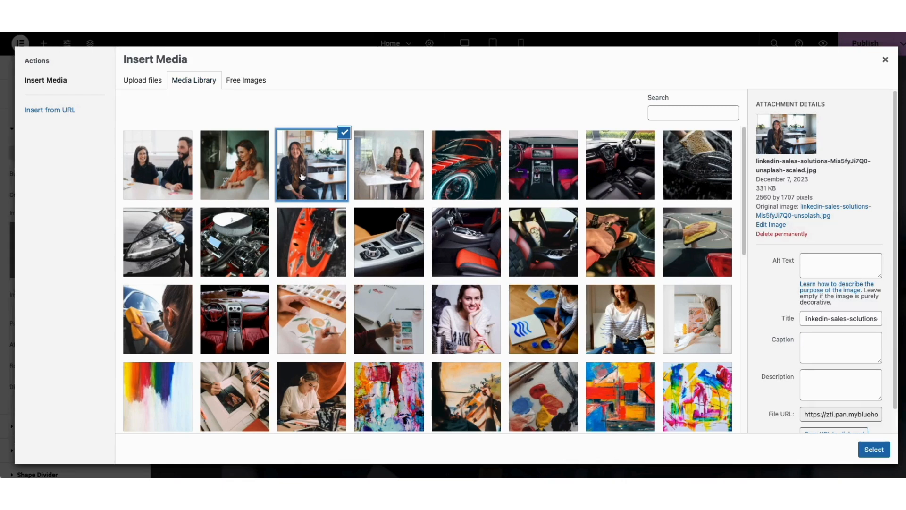
{"action": "left_click", "coordinate": [874, 450]}
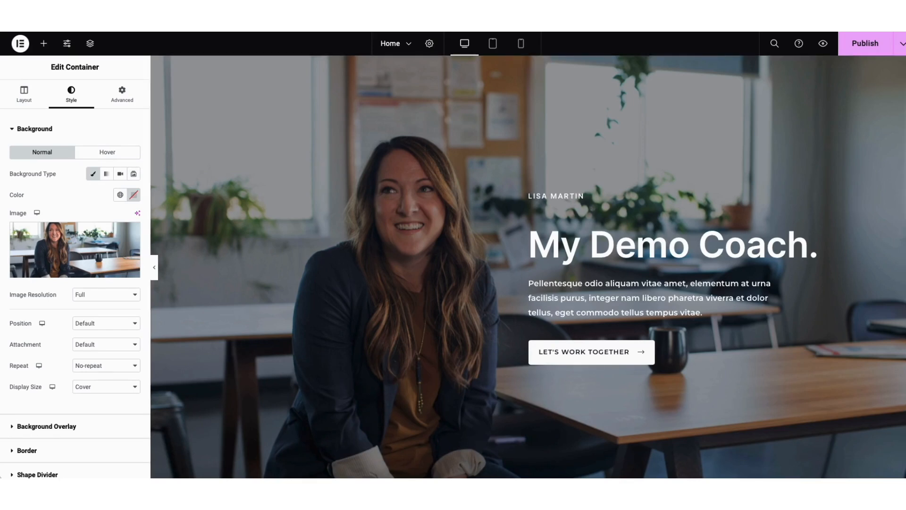
Set the hero container's background overlay color to #272C38 and its opacity to 0.52
{"action": "left_click", "coordinate": [34, 427]}
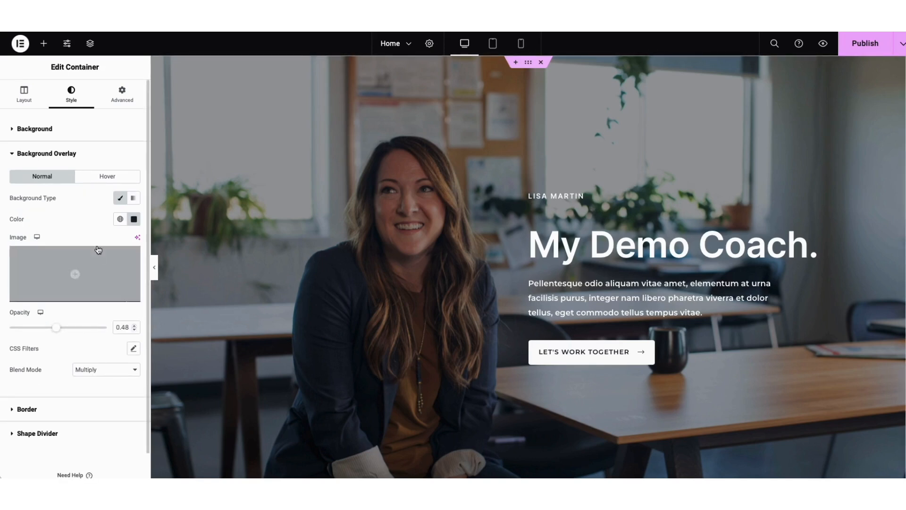
{"action": "left_click", "coordinate": [134, 219]}
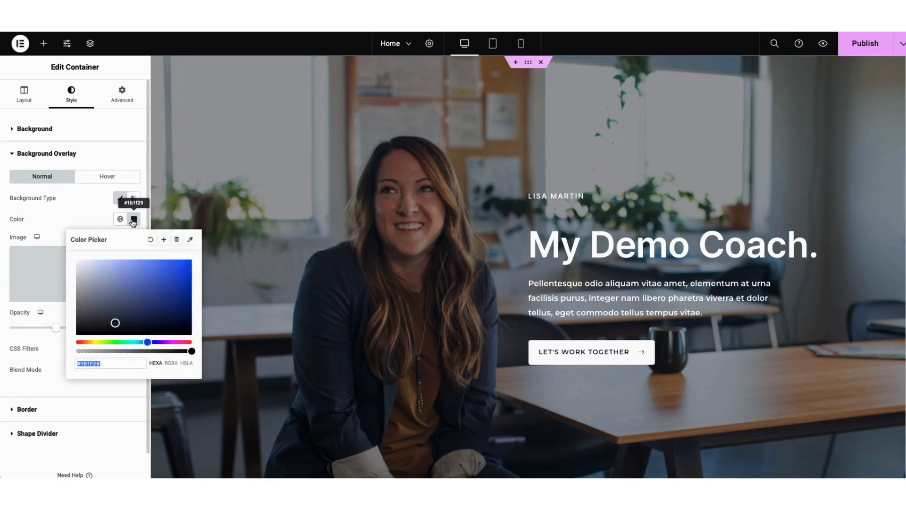
{"action": "mouse_move", "coordinate": [117, 321]}
{"action": "left_mouse_down"}
{"action": "mouse_move", "coordinate": [160, 281]}
{"action": "mouse_move", "coordinate": [109, 317]}
{"action": "left_mouse_up"}
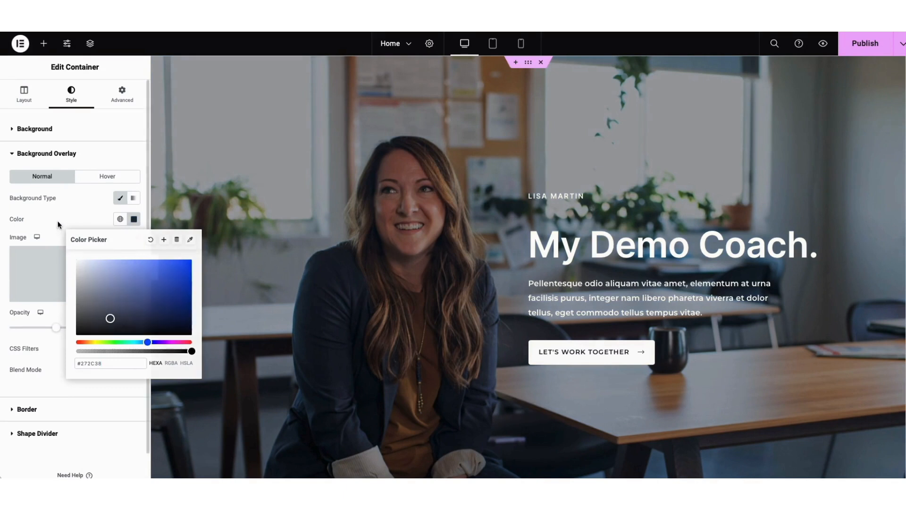
{"action": "left_click", "coordinate": [56, 331]}
{"action": "left_click_drag", "start_coordinate": [56, 332], "coordinate": [23, 333]}
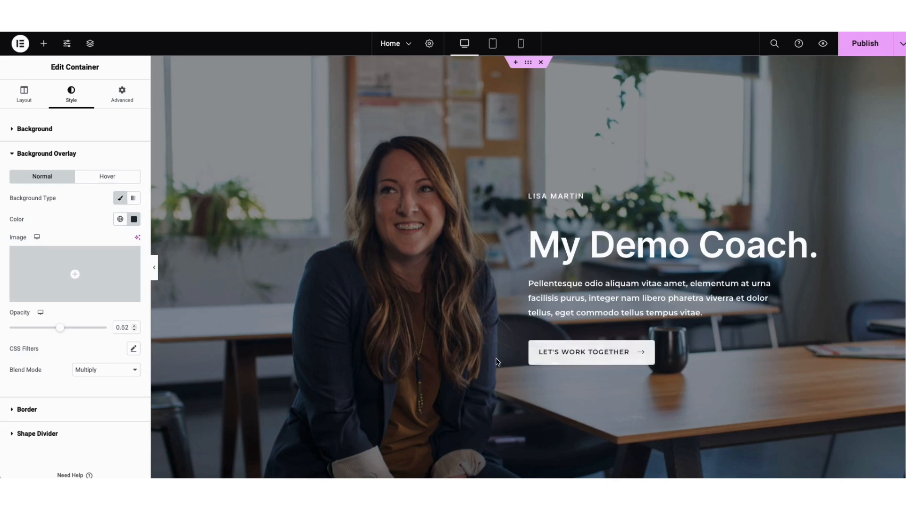
Examine the hero button's content settings, including its text, link options and size choices
{"action": "left_click", "coordinate": [544, 362]}
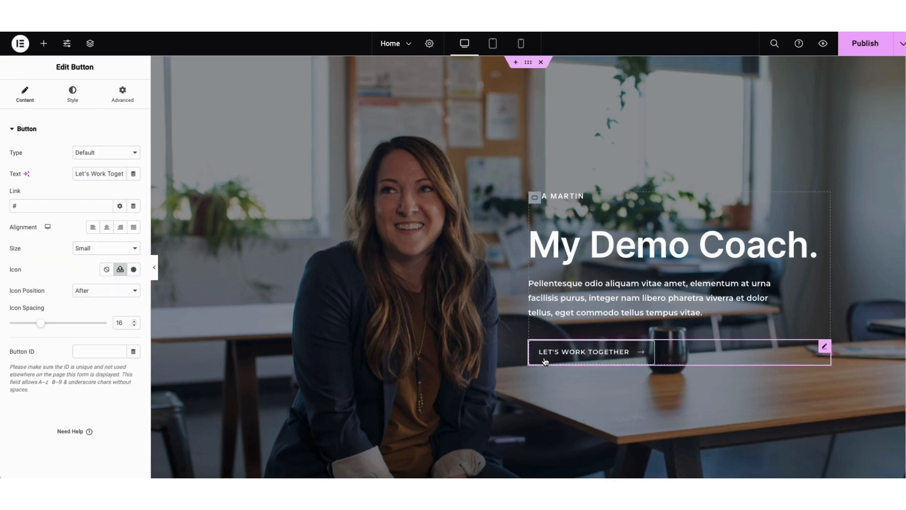
{"action": "left_click_drag", "start_coordinate": [76, 173], "coordinate": [112, 174]}
{"action": "left_click", "coordinate": [76, 173]}
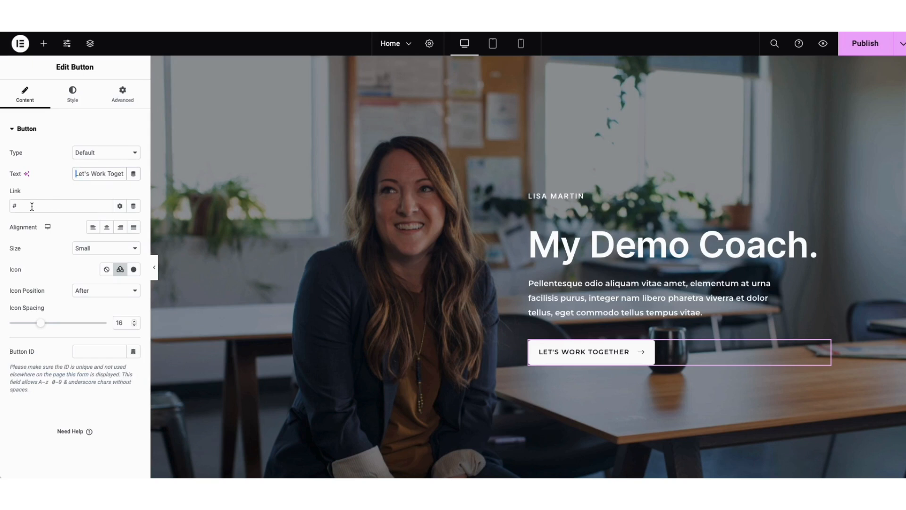
{"action": "left_click", "coordinate": [120, 208]}
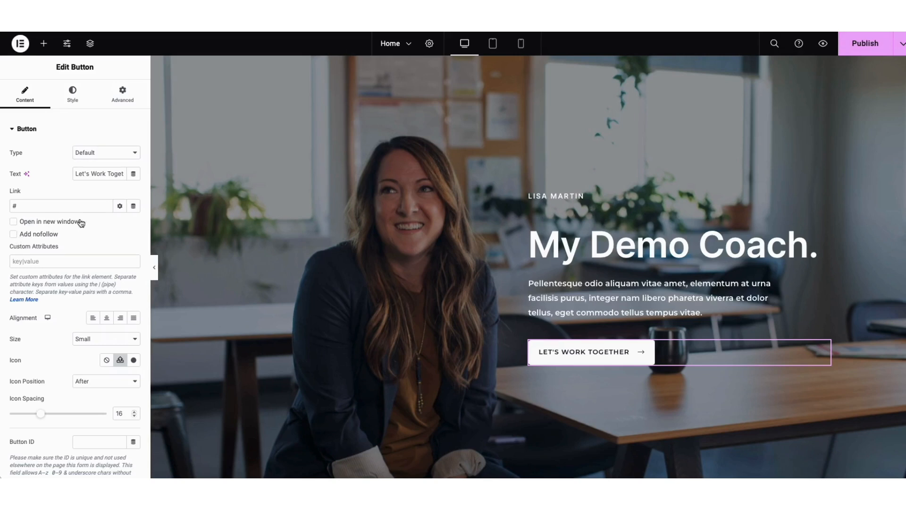
{"action": "left_click", "coordinate": [119, 207]}
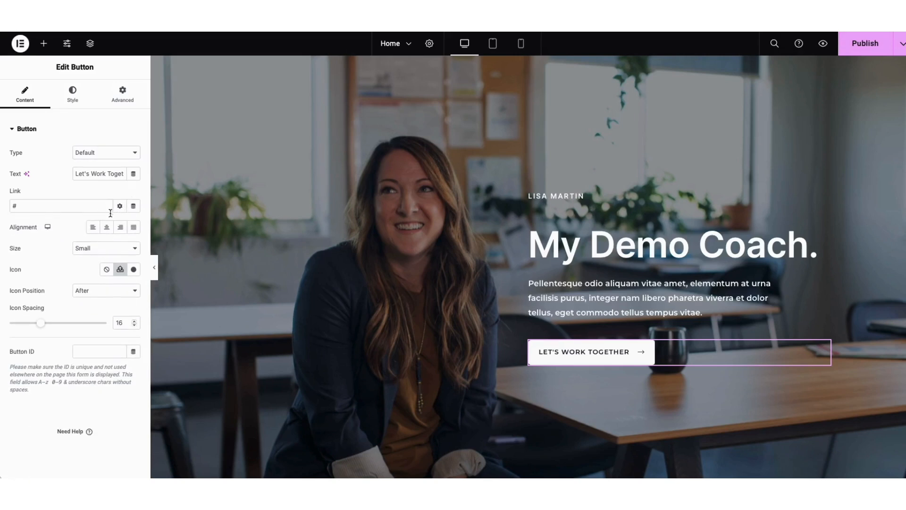
{"action": "left_click", "coordinate": [113, 251]}
{"action": "left_click", "coordinate": [112, 250]}
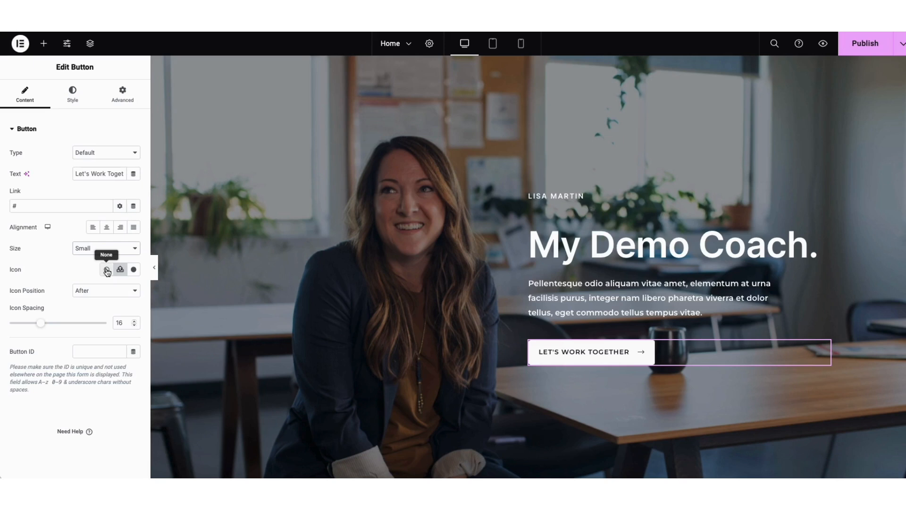
Browse the icon library for the hero button and close it without choosing an icon
{"action": "left_click", "coordinate": [134, 270]}
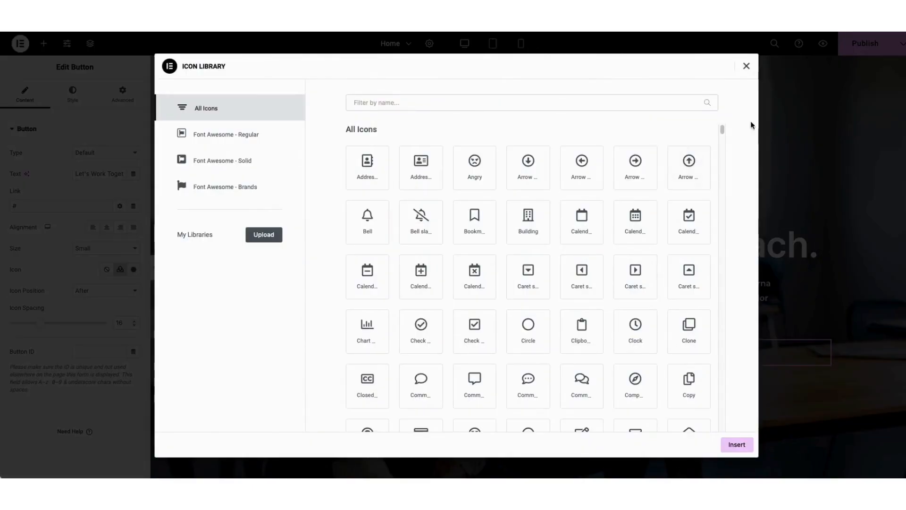
{"action": "scroll", "coordinate": [722, 128], "scroll_direction": "down", "scroll_amount": 15}
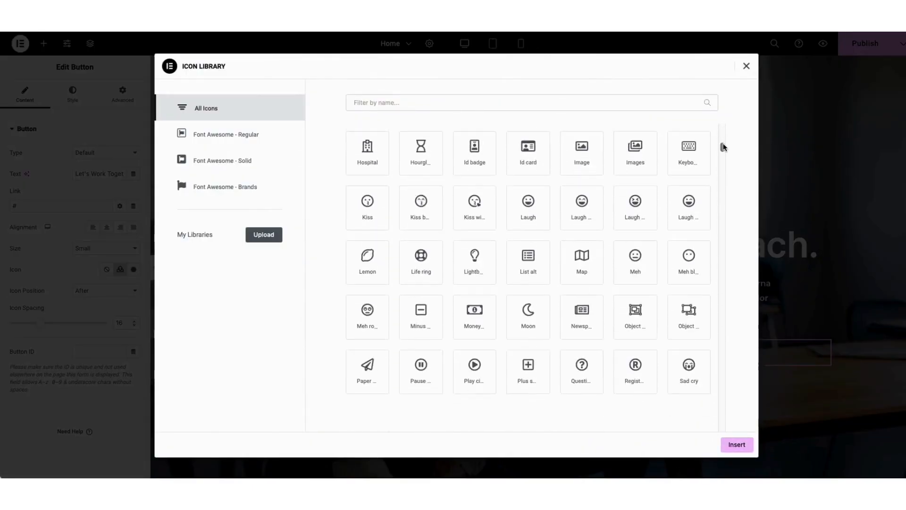
{"action": "left_click", "coordinate": [746, 66]}
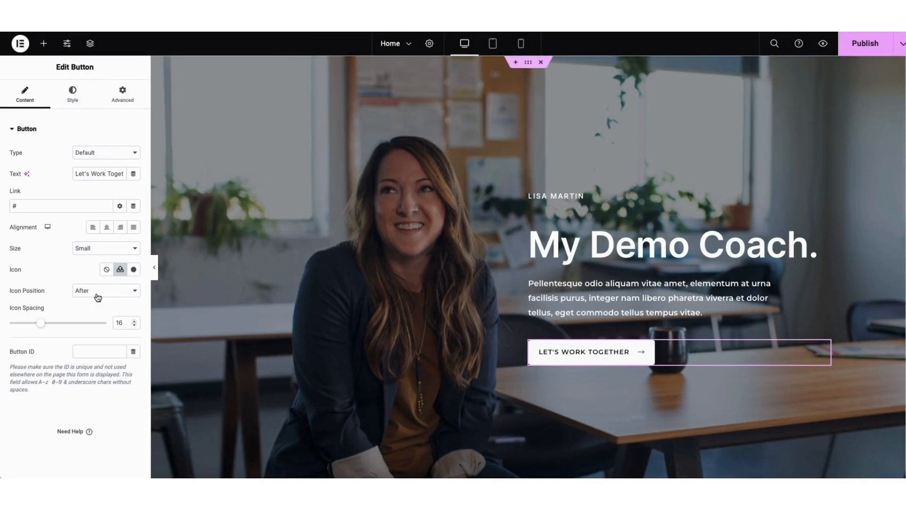
Examine the hero button's style options, including the text color pickers for its normal and hover states
{"action": "left_click", "coordinate": [72, 100]}
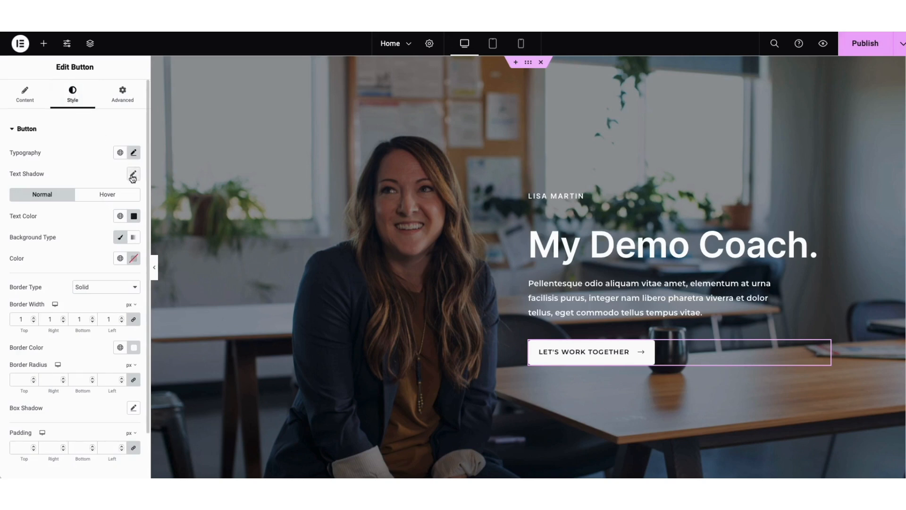
{"action": "left_click", "coordinate": [134, 216]}
{"action": "left_click", "coordinate": [113, 205]}
{"action": "left_click", "coordinate": [101, 197]}
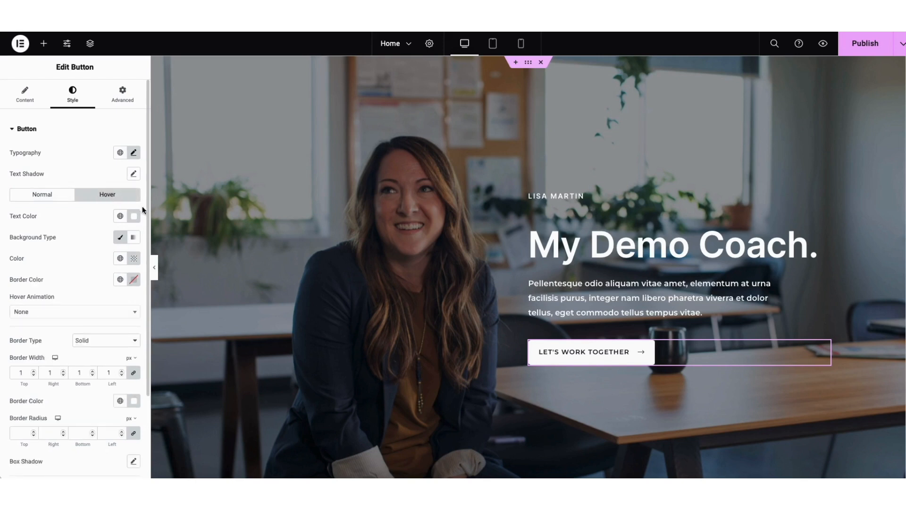
{"action": "left_click", "coordinate": [134, 217]}
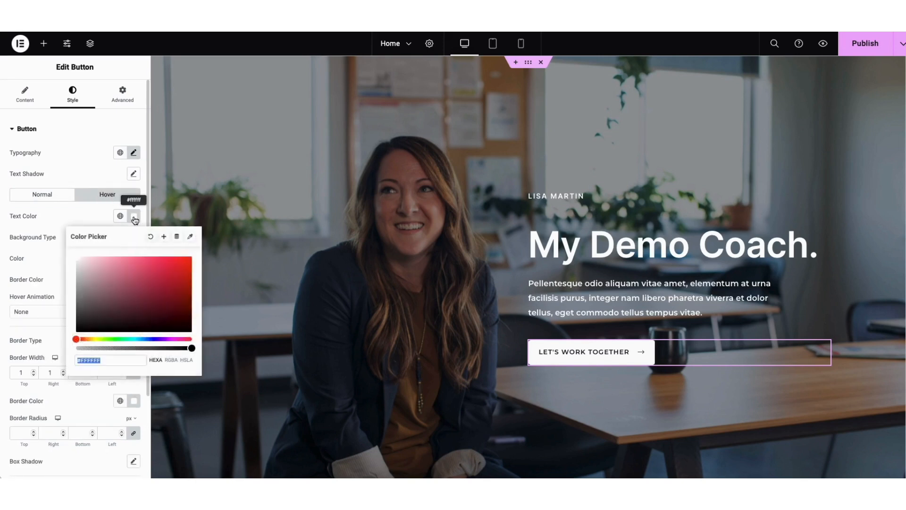
{"action": "left_click", "coordinate": [135, 220]}
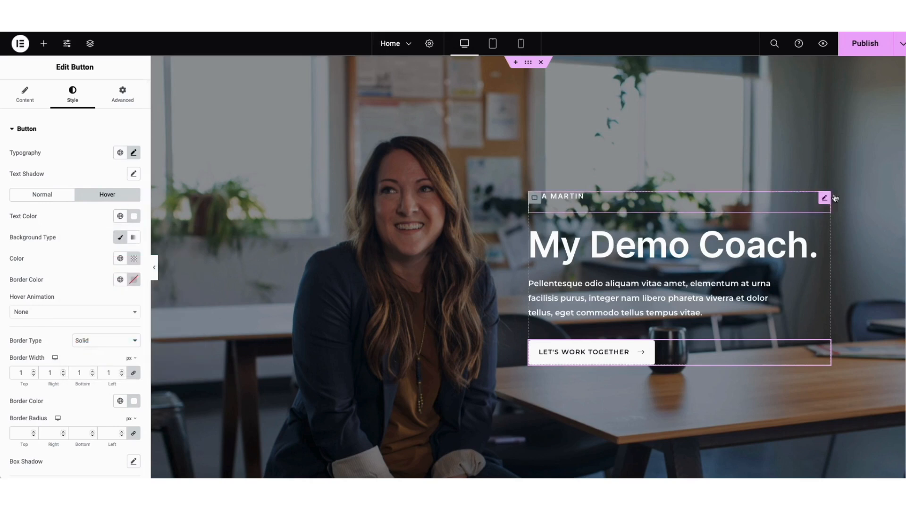
Add a Heading widget below the View All Services button in the "We All Need Help to Realize What We Want Most." section
{"action": "scroll", "coordinate": [904, 204], "scroll_direction": "down", "scroll_amount": 15}
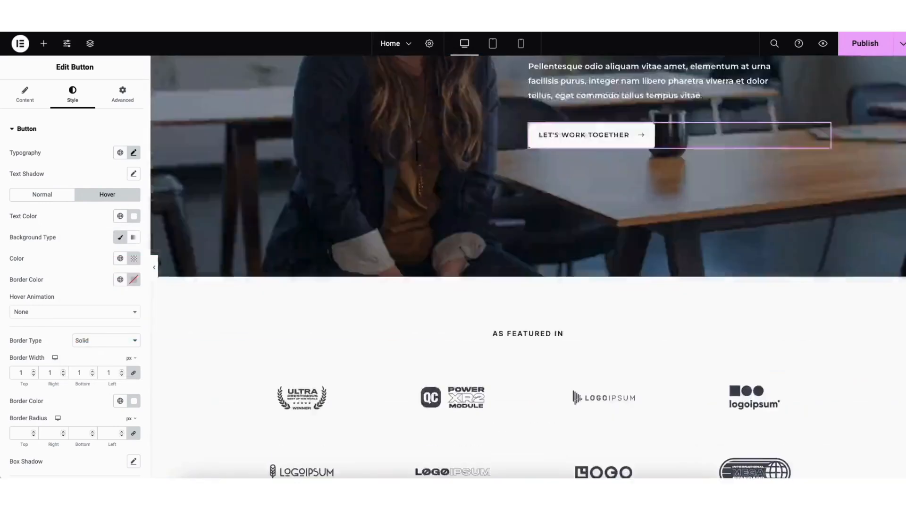
{"action": "scroll", "coordinate": [904, 204], "scroll_direction": "down", "scroll_amount": 2}
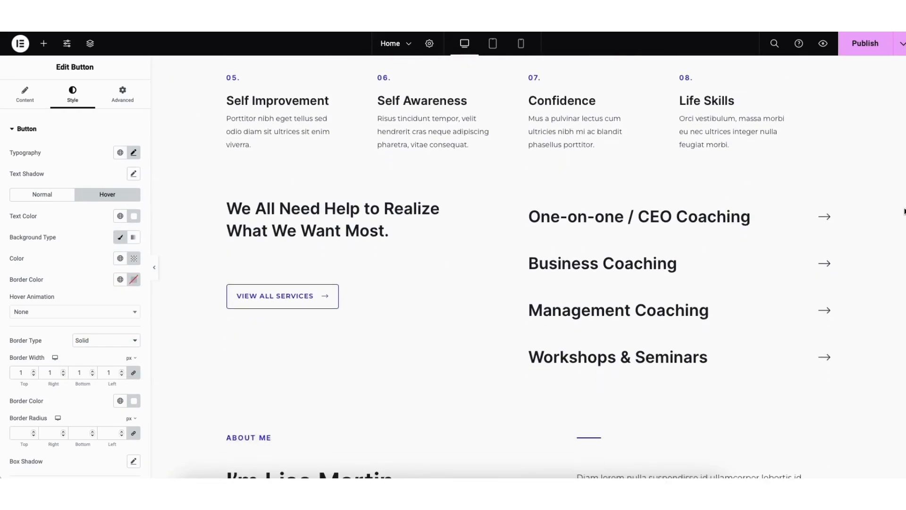
{"action": "left_click", "coordinate": [44, 44]}
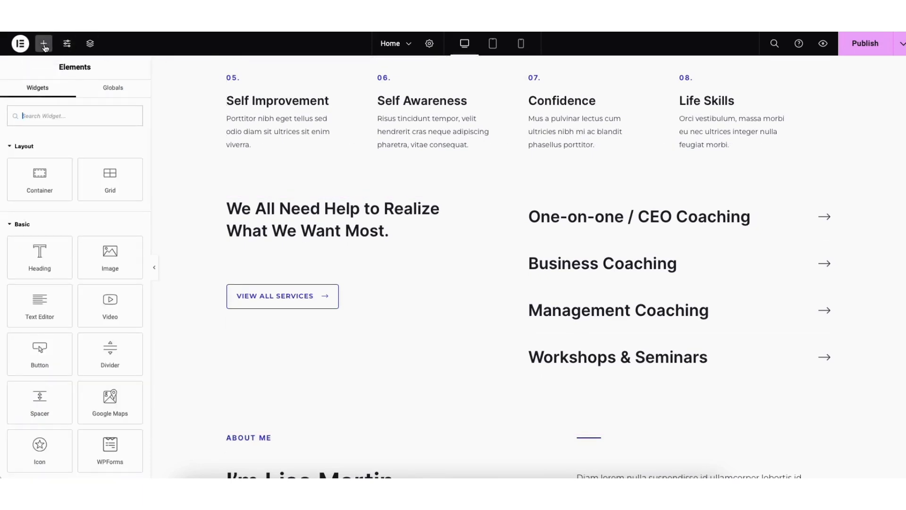
{"action": "scroll", "coordinate": [256, 275], "scroll_direction": "down", "scroll_amount": 3}
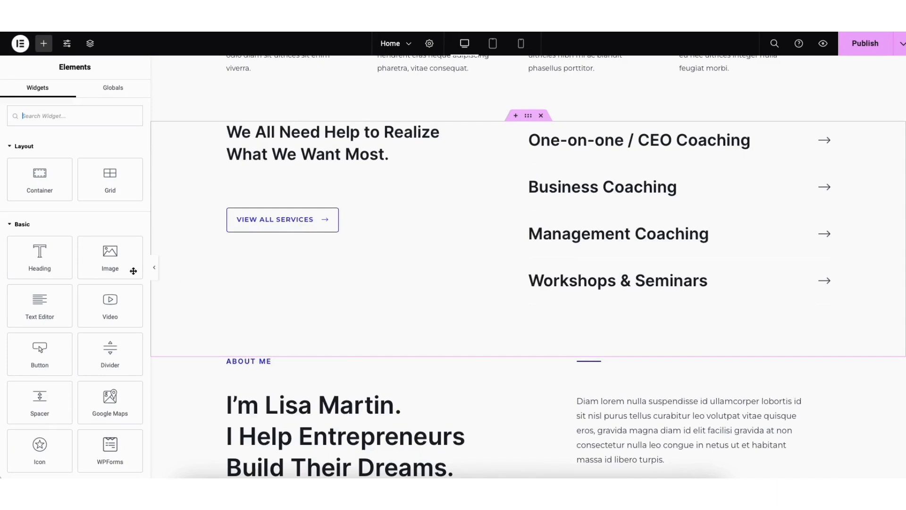
{"action": "mouse_move", "coordinate": [30, 307]}
{"action": "left_mouse_down"}
{"action": "mouse_move", "coordinate": [192, 289]}
{"action": "mouse_move", "coordinate": [44, 309]}
{"action": "left_mouse_up"}
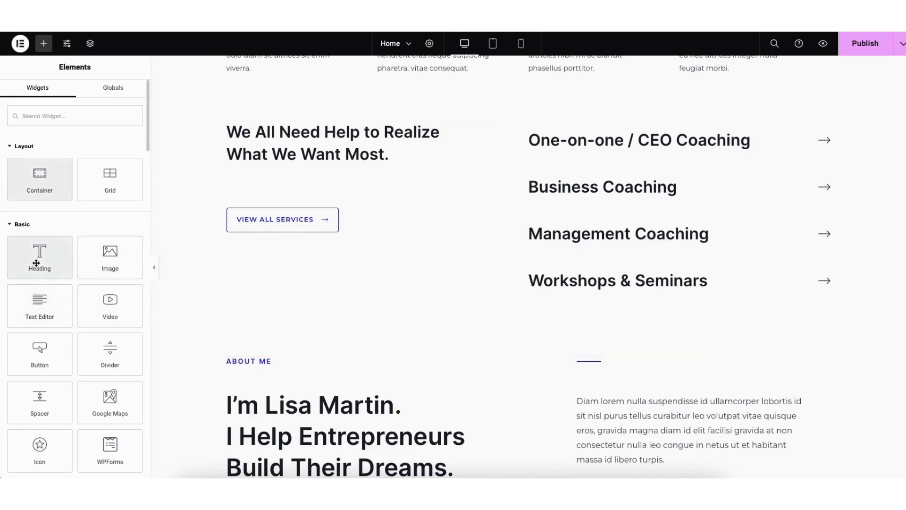
{"action": "left_click_drag", "start_coordinate": [37, 267], "coordinate": [339, 227]}
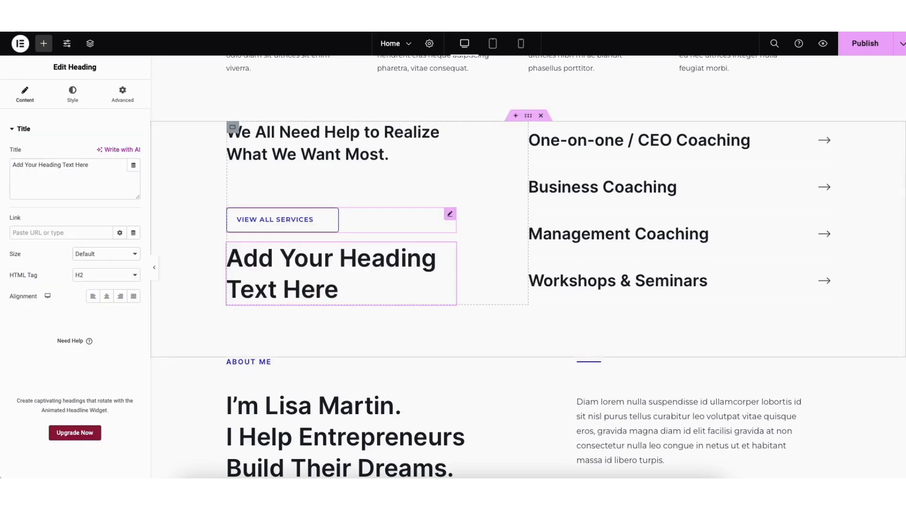
View the new heading's context options, and move the heading above the View All Services button and back below it
{"action": "right_click", "coordinate": [321, 272]}
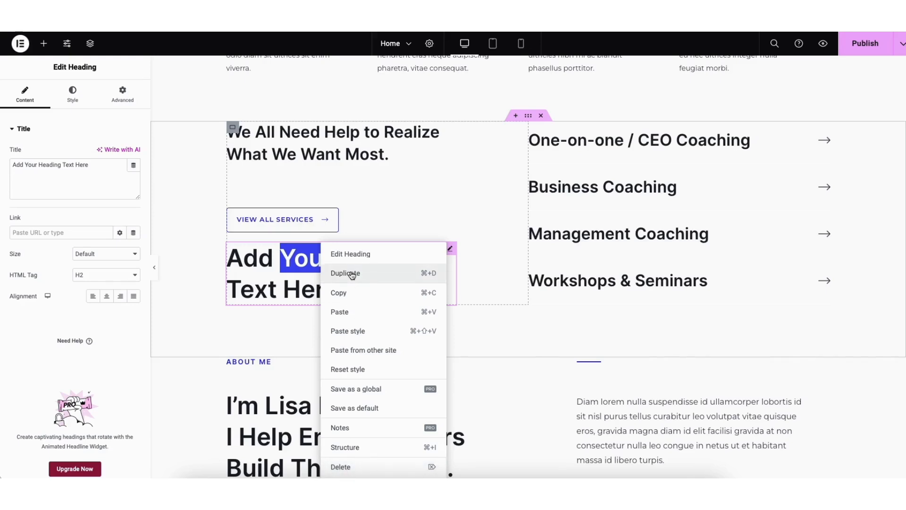
{"action": "left_click", "coordinate": [43, 44]}
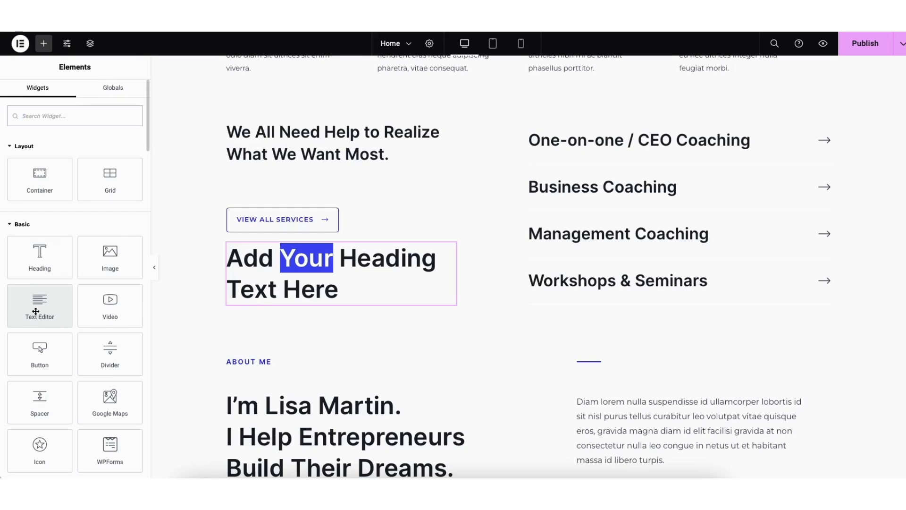
{"action": "left_click_drag", "start_coordinate": [450, 249], "coordinate": [375, 194]}
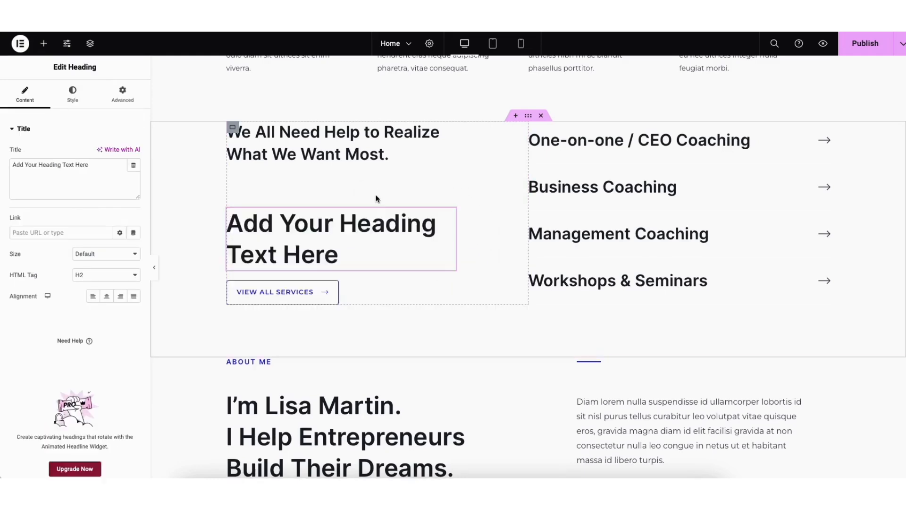
{"action": "left_click_drag", "start_coordinate": [450, 214], "coordinate": [420, 299]}
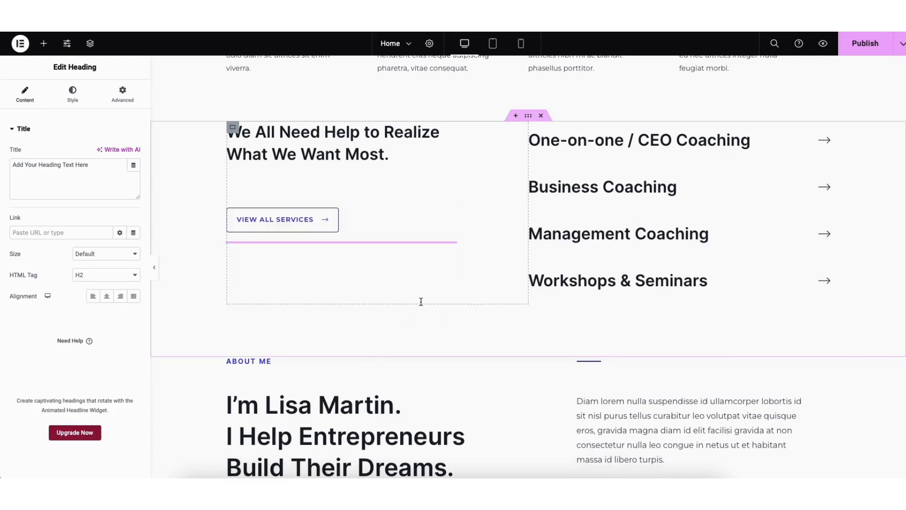
Add a Text Editor widget between the View All Services button and the new heading
{"action": "left_click", "coordinate": [43, 43]}
{"action": "left_click_drag", "start_coordinate": [37, 310], "coordinate": [265, 263]}
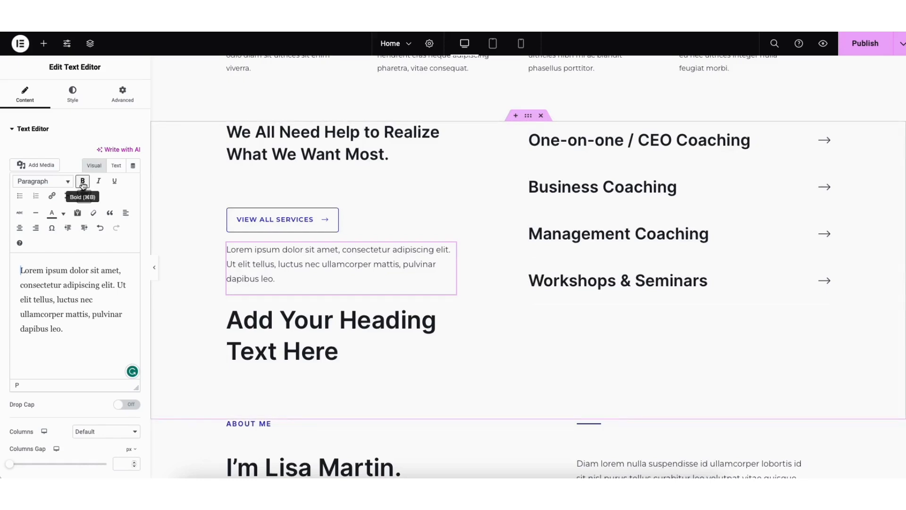
Examine the new text widget's formatting tools, including the link settings, text color choices, undo and redo
{"action": "left_click", "coordinate": [53, 197]}
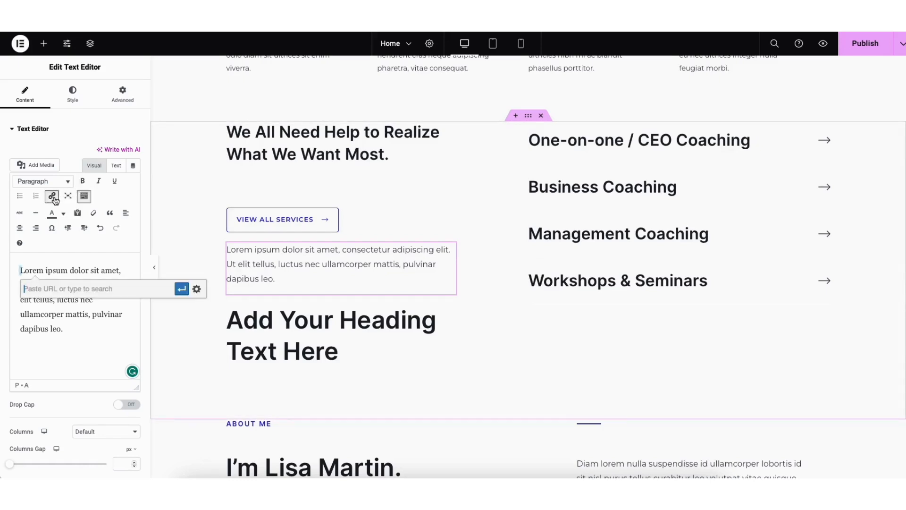
{"action": "left_click", "coordinate": [198, 290]}
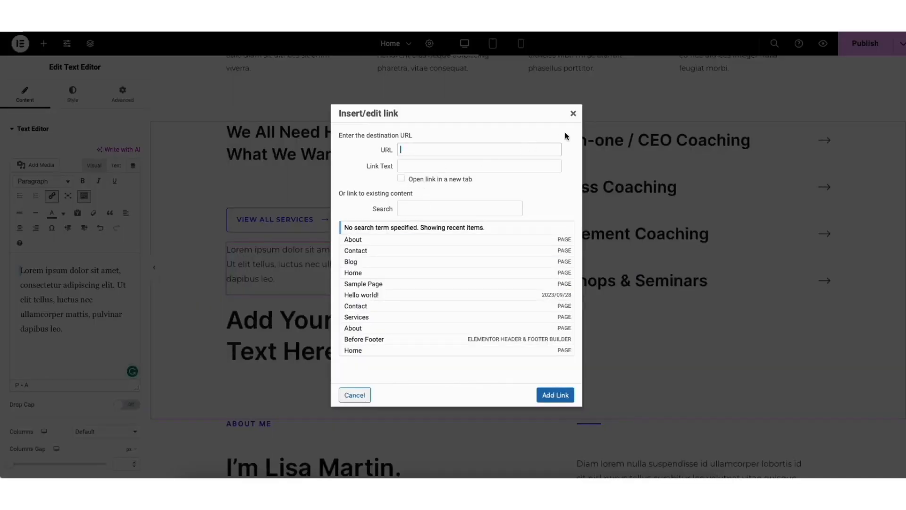
{"action": "left_click", "coordinate": [573, 114]}
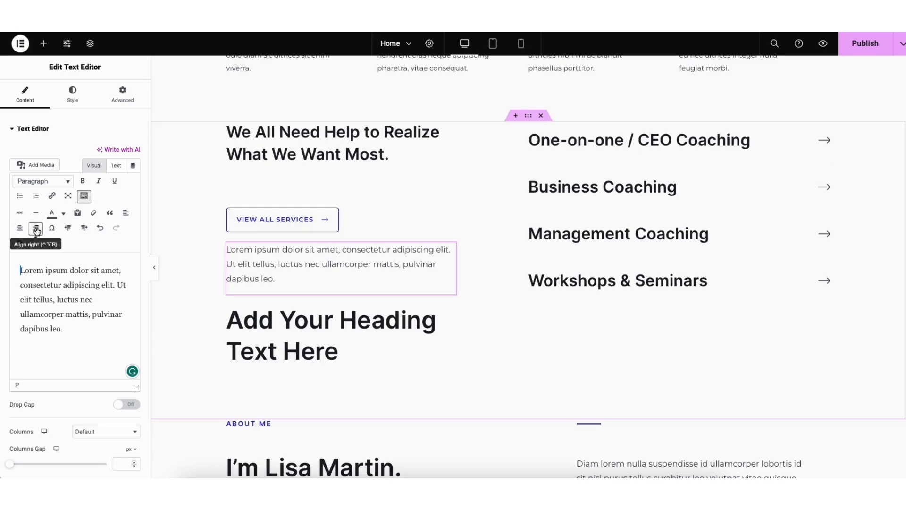
{"action": "left_click", "coordinate": [63, 214]}
{"action": "left_click", "coordinate": [64, 216]}
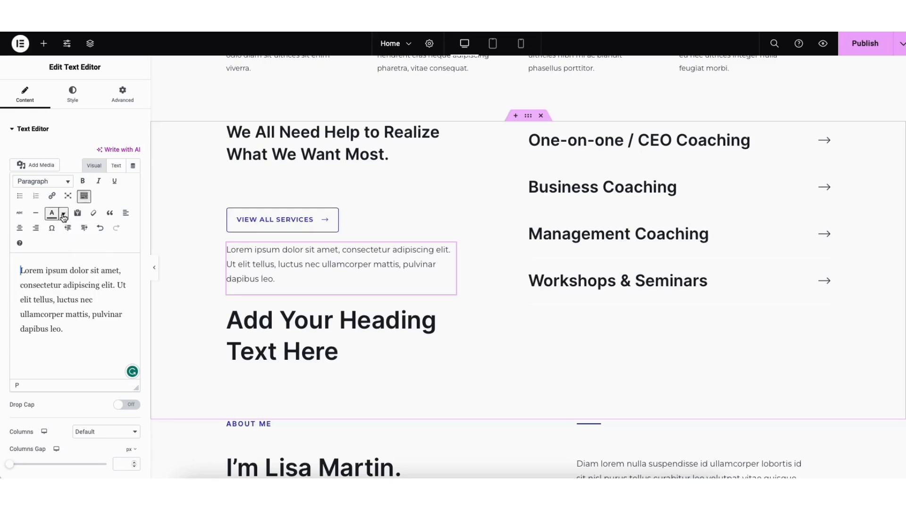
{"action": "left_click", "coordinate": [100, 230]}
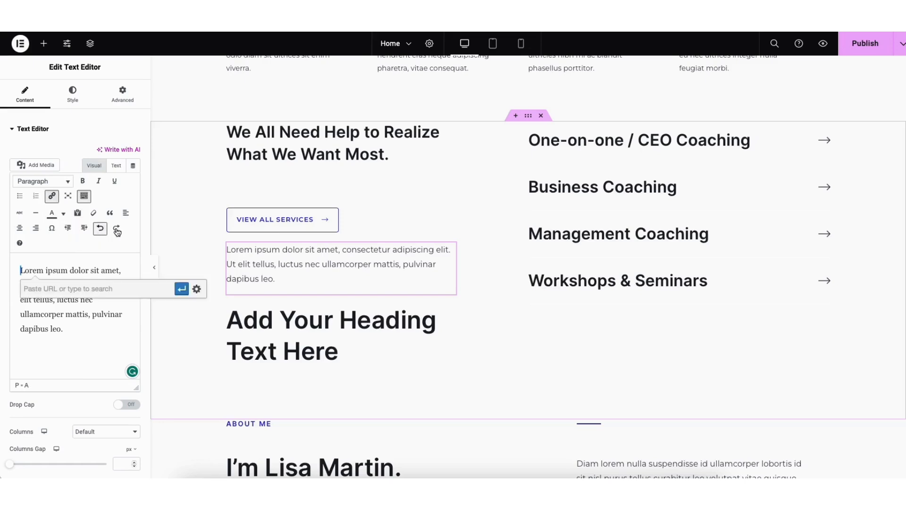
{"action": "left_click", "coordinate": [117, 230]}
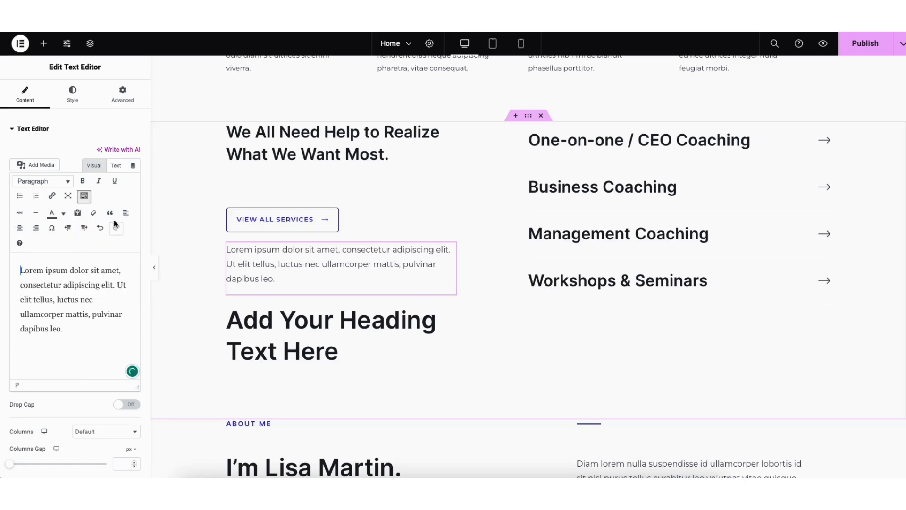
Examine the new text widget's style options, including its typography font family and size settings
{"action": "left_click", "coordinate": [72, 96]}
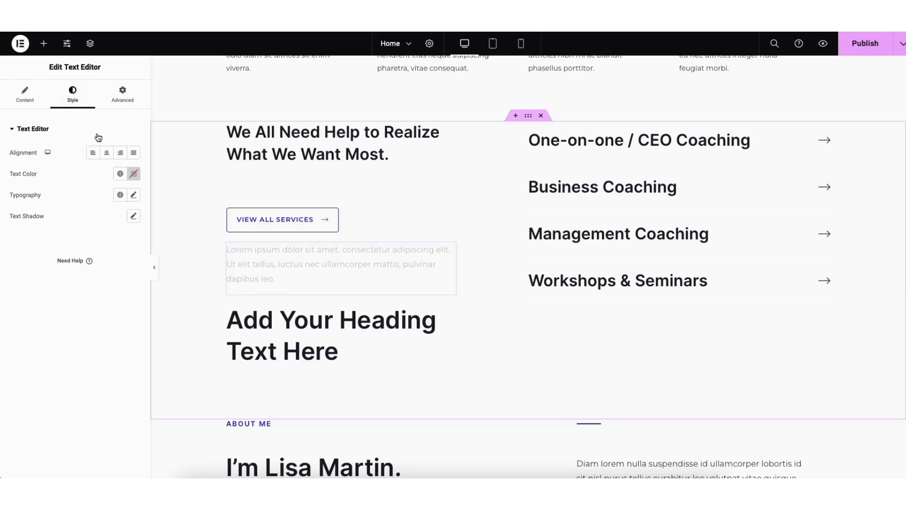
{"action": "left_click", "coordinate": [134, 195]}
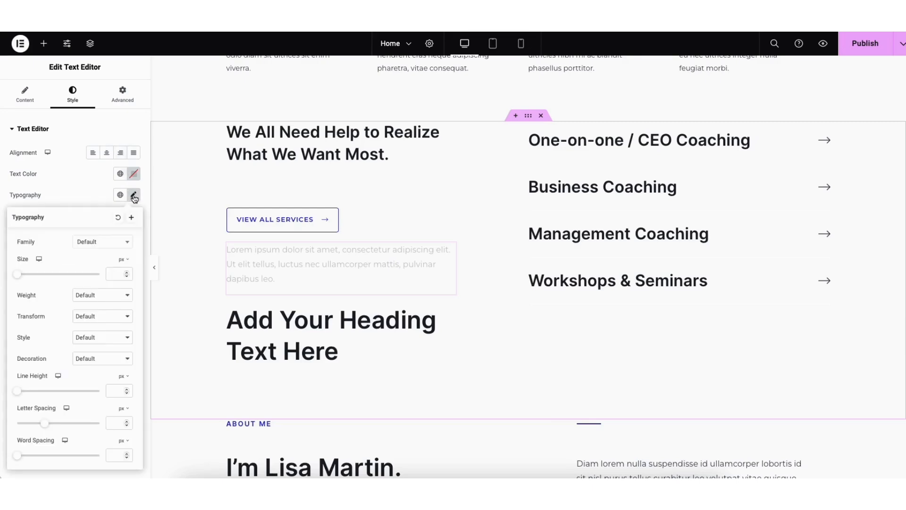
{"action": "left_click", "coordinate": [126, 244]}
{"action": "left_click_drag", "start_coordinate": [128, 267], "coordinate": [130, 283]}
{"action": "left_click", "coordinate": [104, 200]}
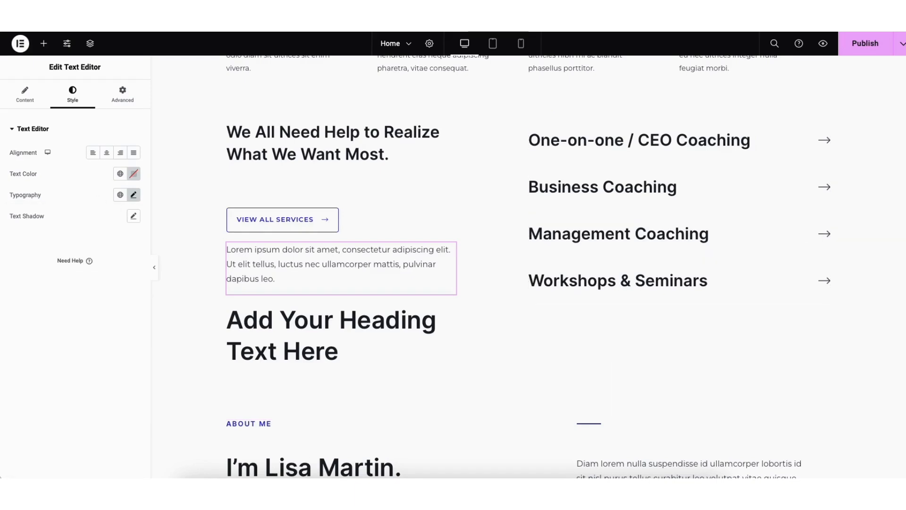
Replace the portrait beside the quote with the media library photo of two women at a standing desk
{"action": "scroll", "coordinate": [528, 267], "scroll_direction": "down", "scroll_amount": 1}
{"action": "scroll", "coordinate": [528, 267], "scroll_direction": "down", "scroll_amount": 10}
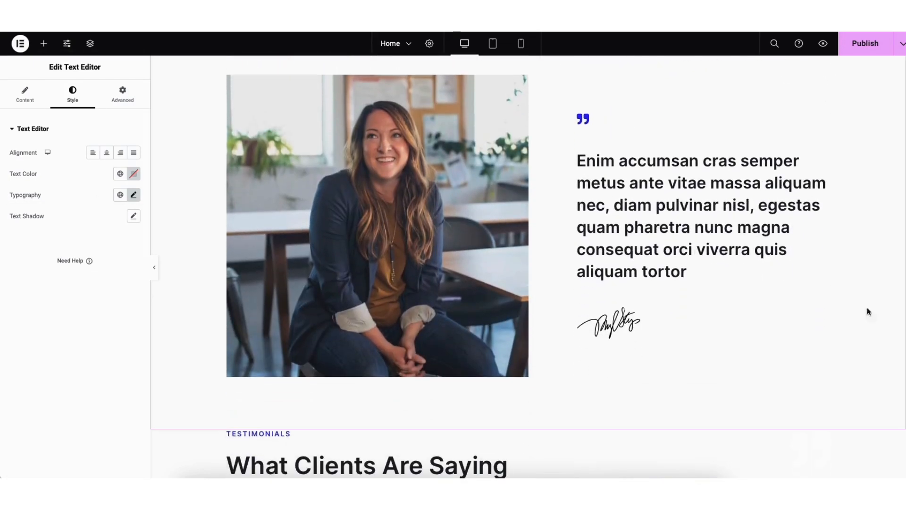
{"action": "left_click", "coordinate": [309, 257]}
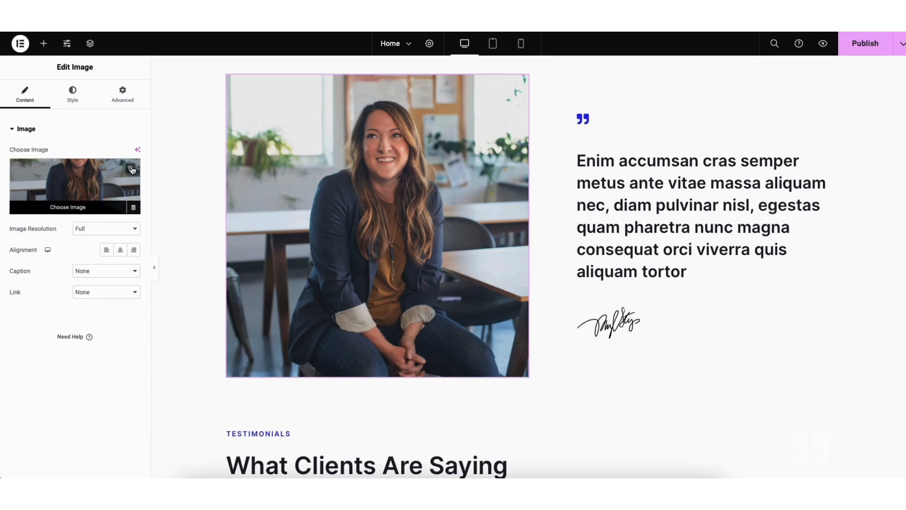
{"action": "left_click", "coordinate": [80, 206]}
{"action": "left_click", "coordinate": [154, 83]}
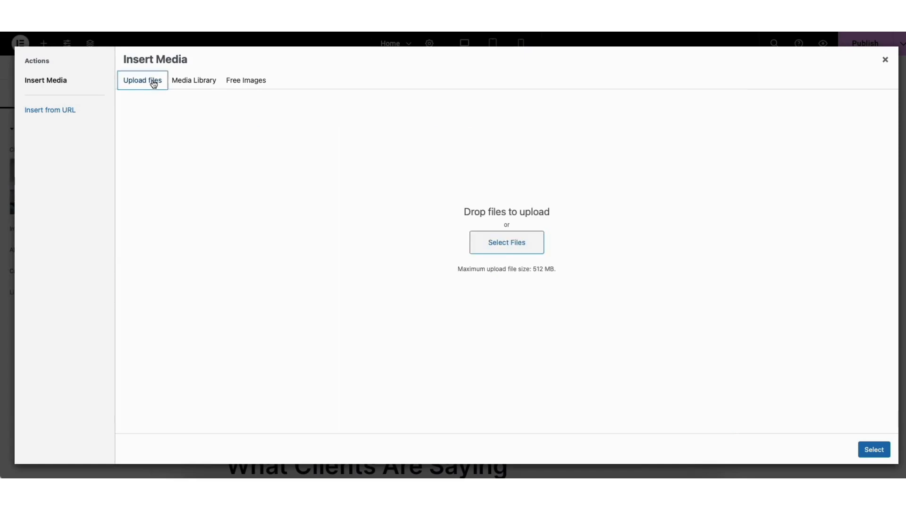
{"action": "left_click", "coordinate": [199, 86]}
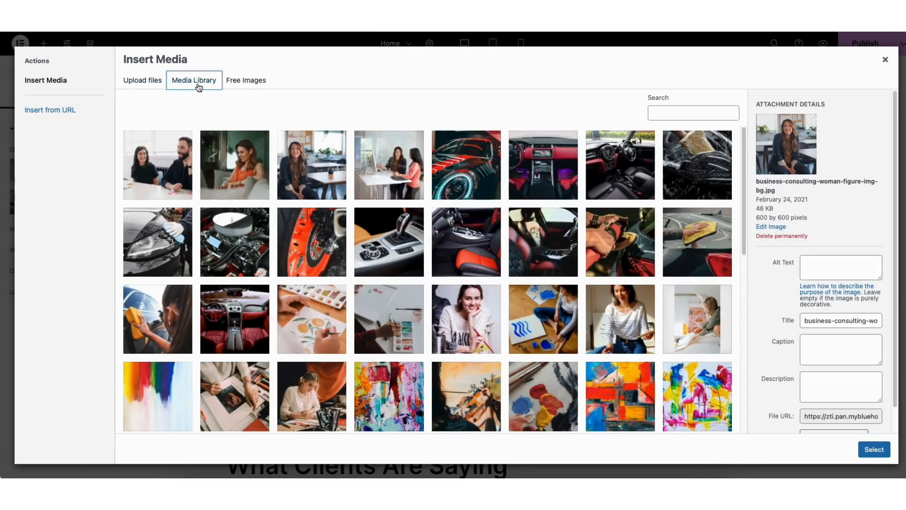
{"action": "left_click", "coordinate": [387, 172]}
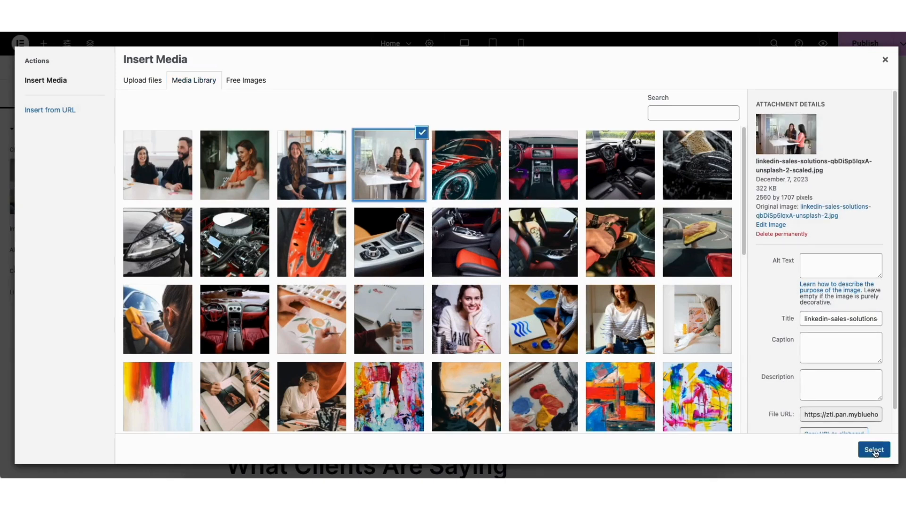
{"action": "left_click", "coordinate": [874, 449]}
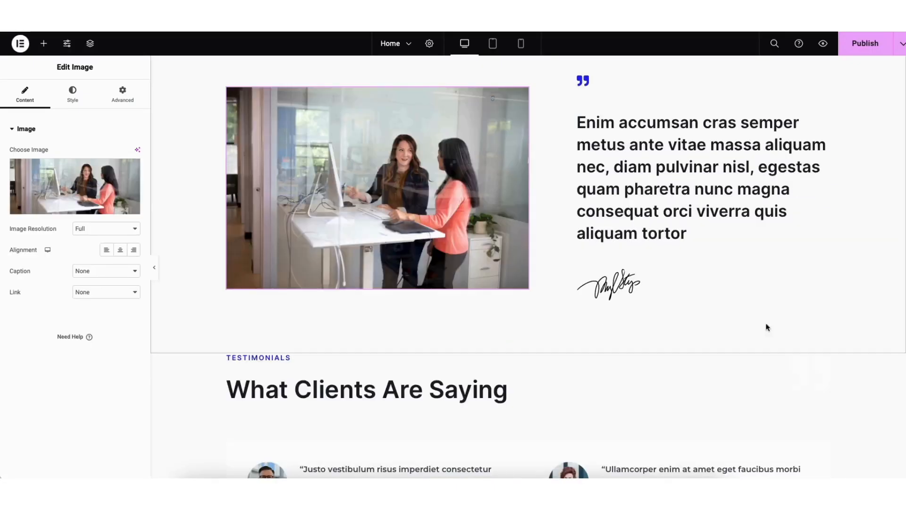
Insert a container with two equal columns directly above the Testimonials section
{"action": "scroll", "coordinate": [634, 334], "scroll_direction": "down", "scroll_amount": 5}
{"action": "scroll", "coordinate": [634, 334], "scroll_direction": "down", "scroll_amount": 1}
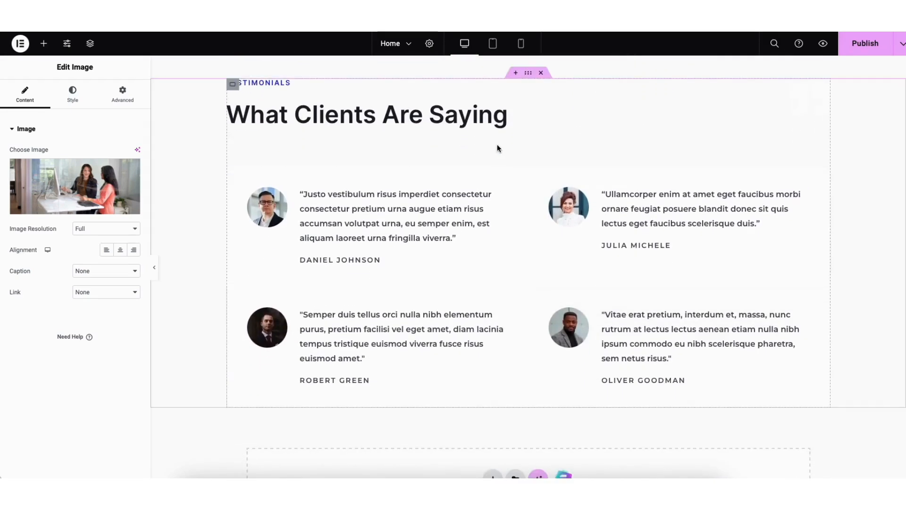
{"action": "left_click", "coordinate": [516, 74]}
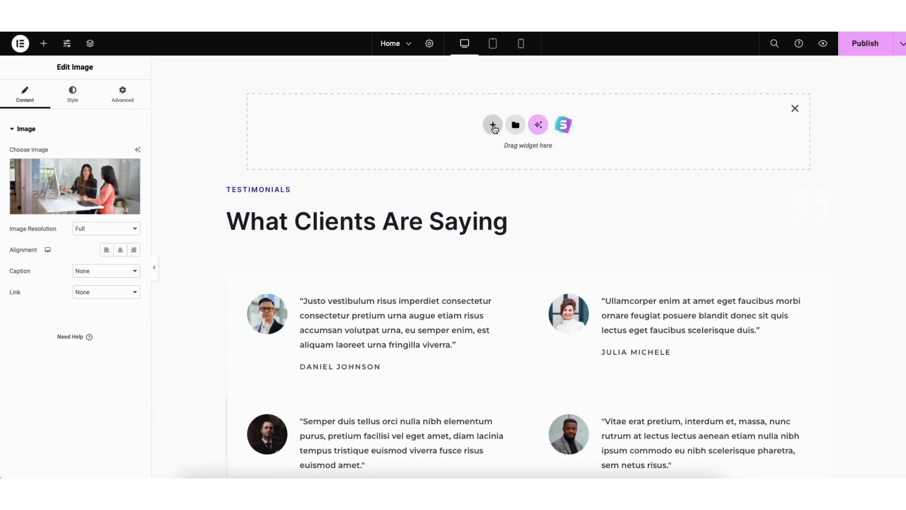
{"action": "left_click", "coordinate": [493, 125]}
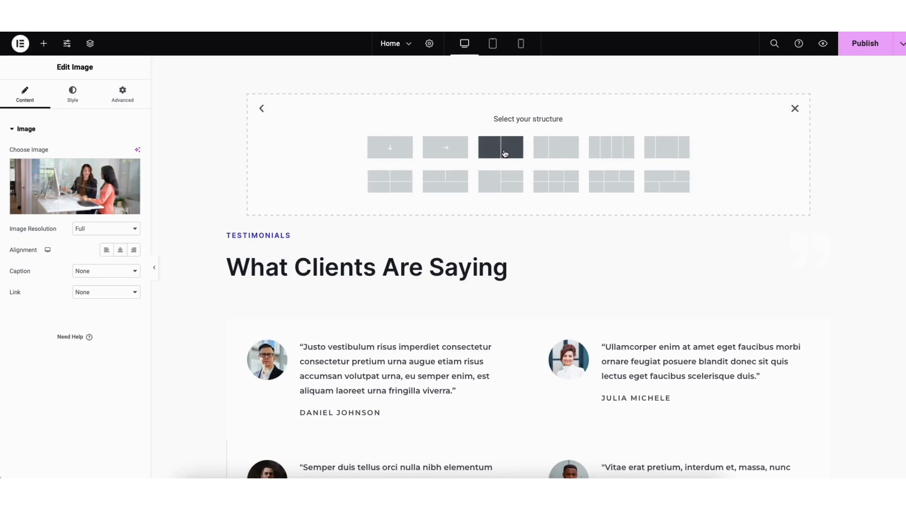
{"action": "left_click", "coordinate": [504, 153]}
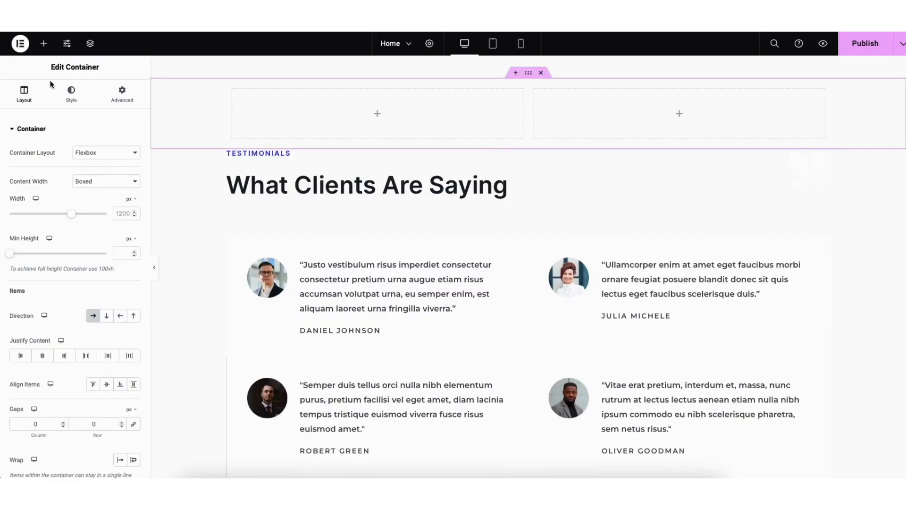
Add a Heading widget to the first column of the new container, and select the whole container
{"action": "left_click", "coordinate": [43, 43]}
{"action": "left_click_drag", "start_coordinate": [40, 259], "coordinate": [393, 124]}
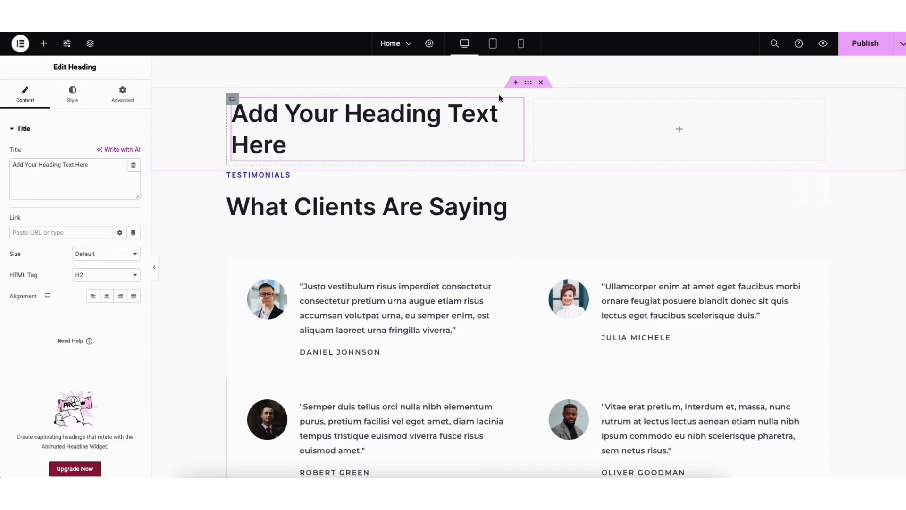
{"action": "left_click", "coordinate": [529, 85]}
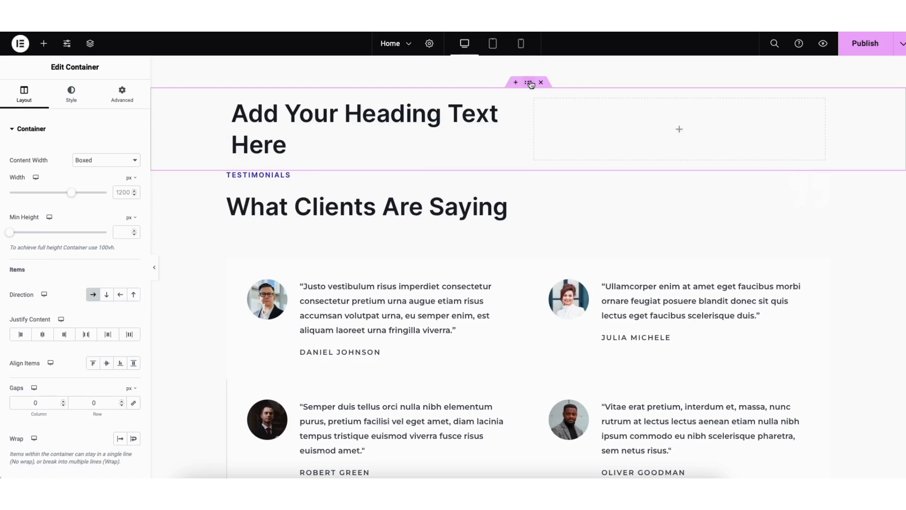
{"action": "left_click_drag", "start_coordinate": [528, 83], "coordinate": [478, 95]}
Import the Starter Templates block with three bordered plant-image feature cards into the empty area below the testimonials
{"action": "scroll", "coordinate": [478, 94], "scroll_direction": "down", "scroll_amount": 7}
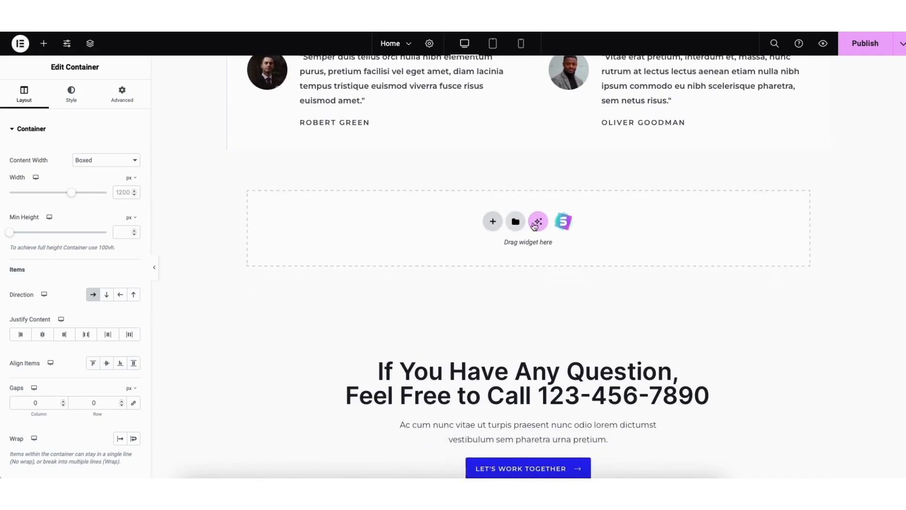
{"action": "left_click", "coordinate": [563, 223]}
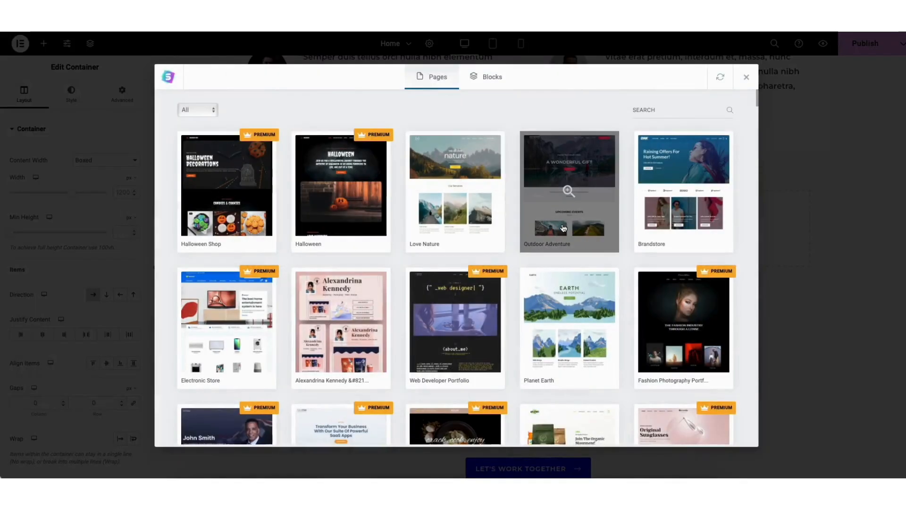
{"action": "left_click", "coordinate": [492, 83]}
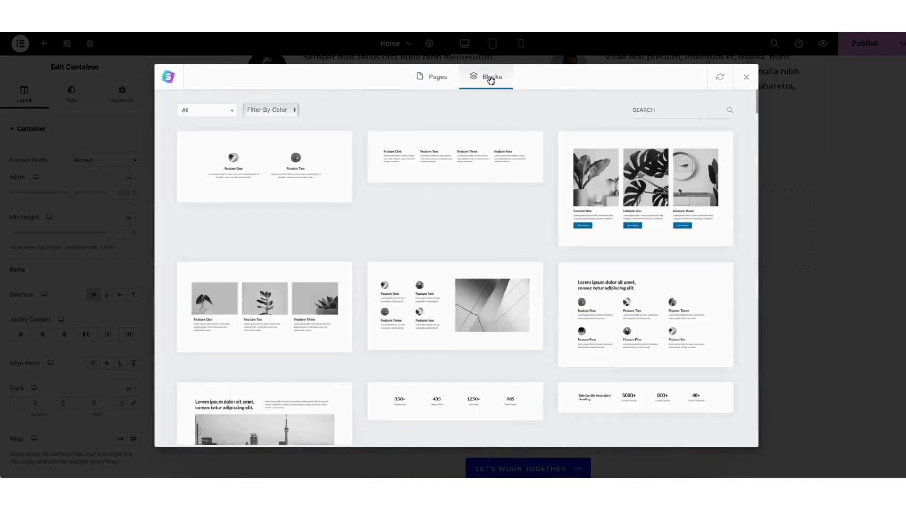
{"action": "scroll", "coordinate": [757, 99], "scroll_direction": "down", "scroll_amount": 12}
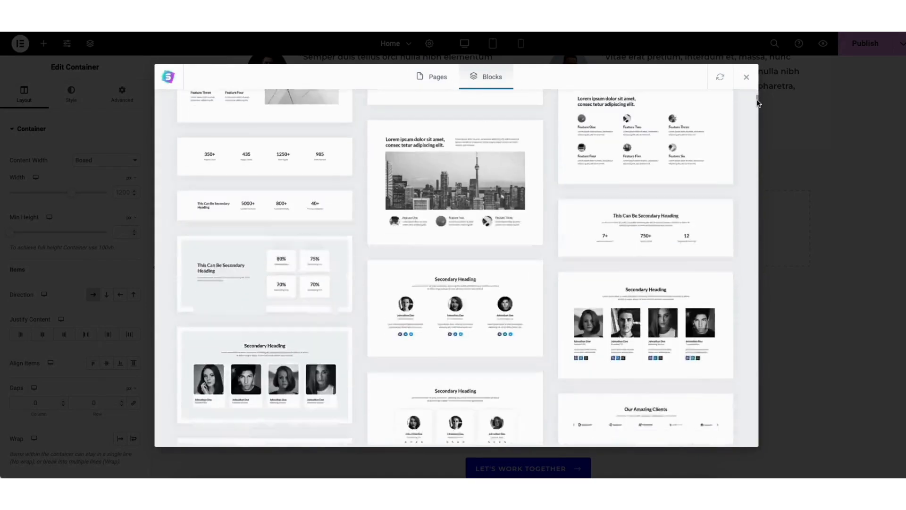
{"action": "left_click_drag", "start_coordinate": [755, 118], "coordinate": [751, 86]}
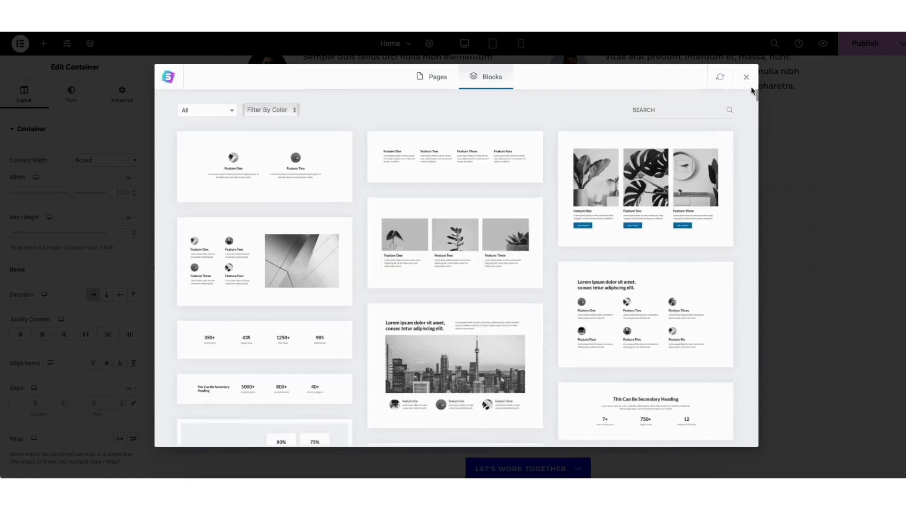
{"action": "left_click", "coordinate": [190, 110]}
{"action": "mouse_move", "coordinate": [233, 154]}
{"action": "left_mouse_down"}
{"action": "mouse_move", "coordinate": [234, 171]}
{"action": "mouse_move", "coordinate": [236, 139]}
{"action": "left_mouse_up"}
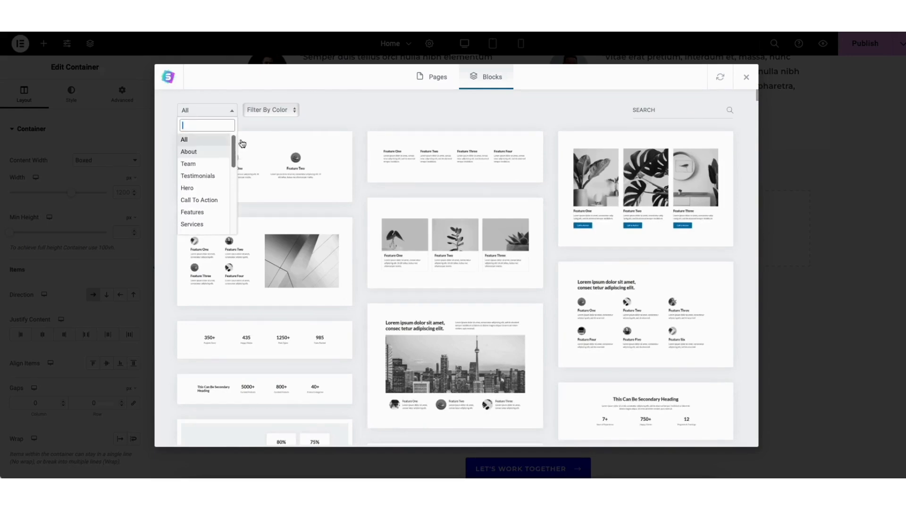
{"action": "left_click", "coordinate": [378, 114]}
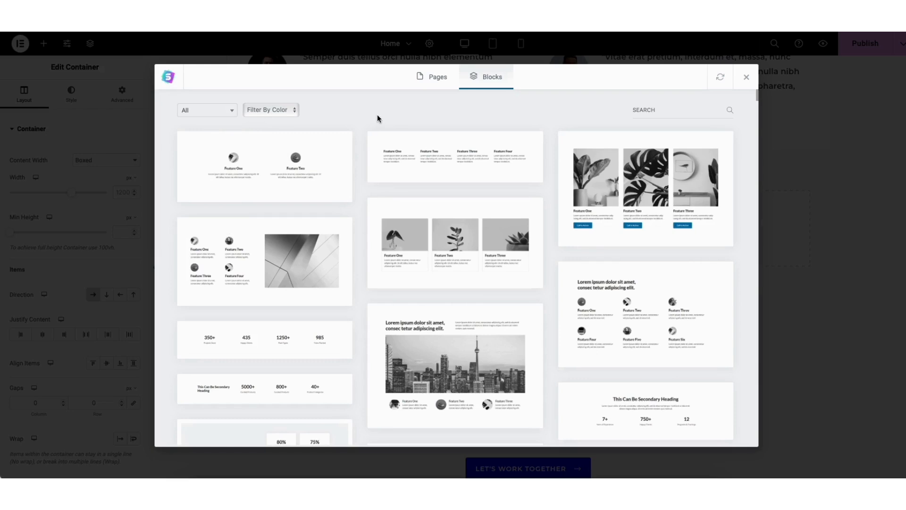
{"action": "left_click", "coordinate": [442, 234]}
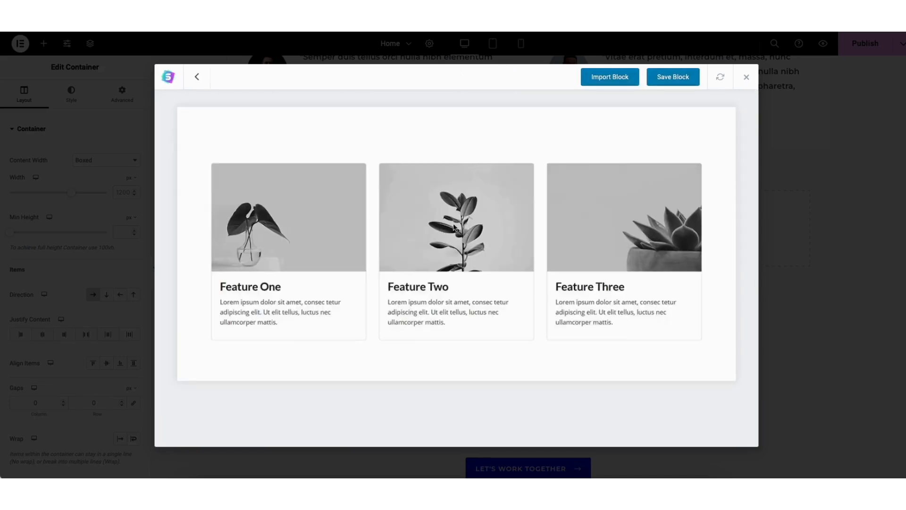
{"action": "left_click", "coordinate": [600, 83]}
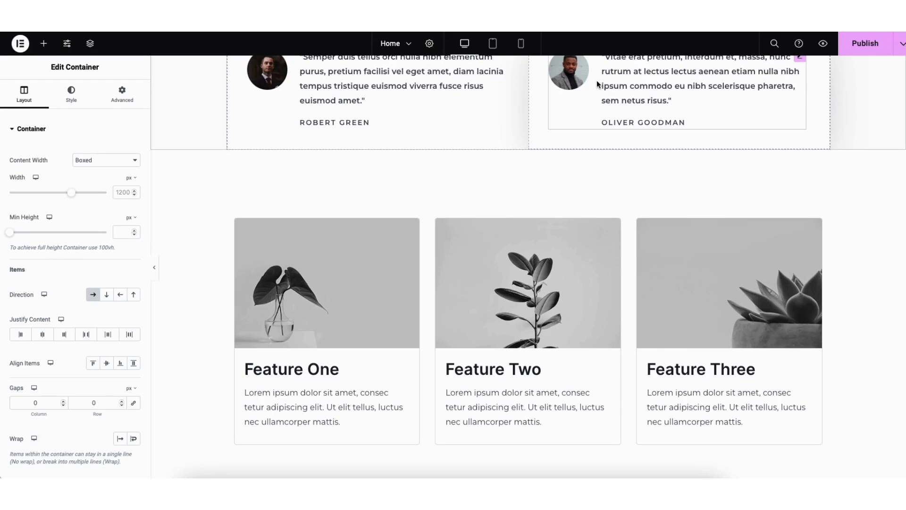
Try a red background color on the imported features section and set it to light gray
{"action": "right_click", "coordinate": [411, 167]}
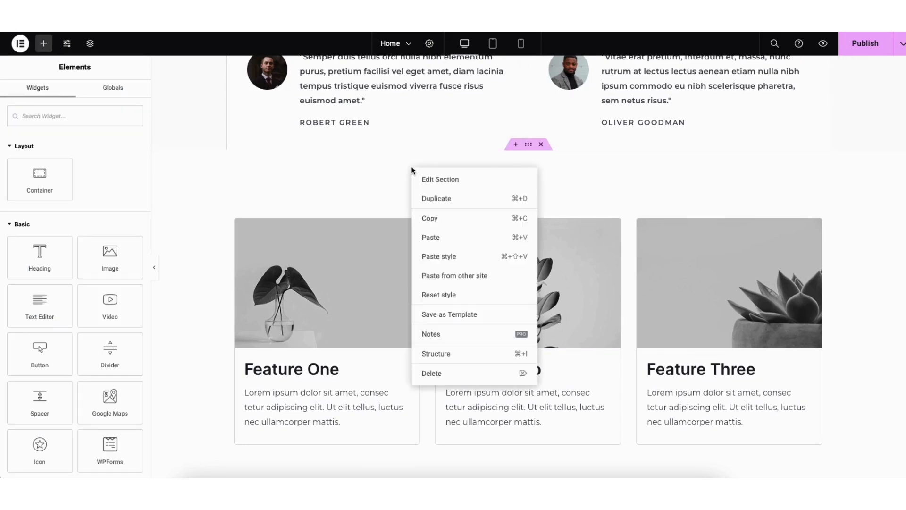
{"action": "left_click", "coordinate": [430, 180]}
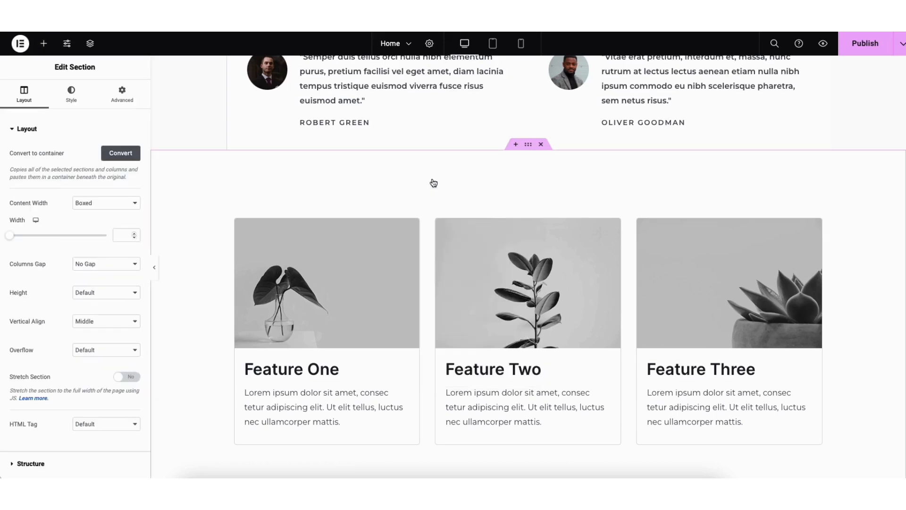
{"action": "left_click", "coordinate": [71, 98]}
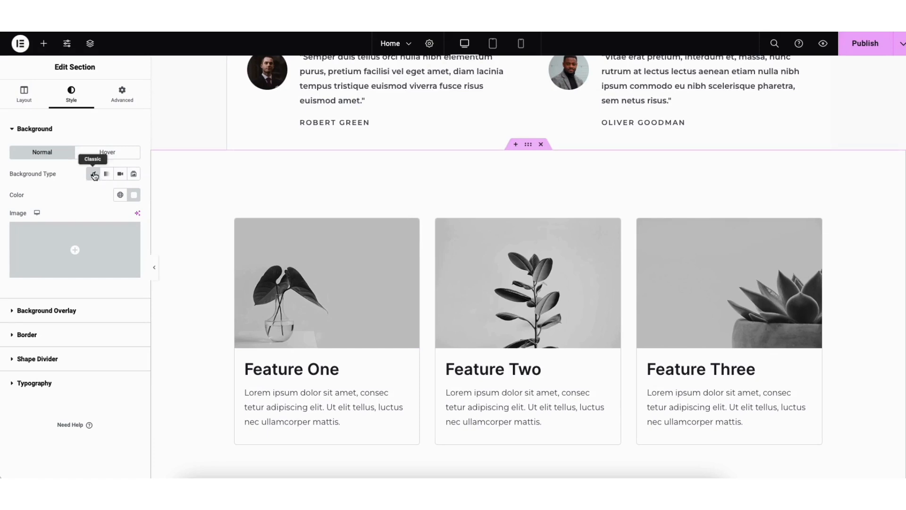
{"action": "left_click", "coordinate": [133, 194]}
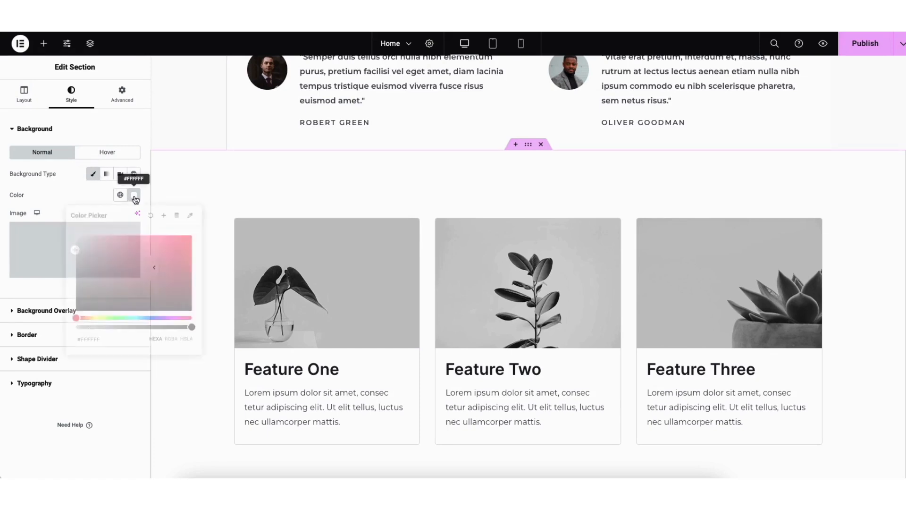
{"action": "type", "text": "#E71919"}
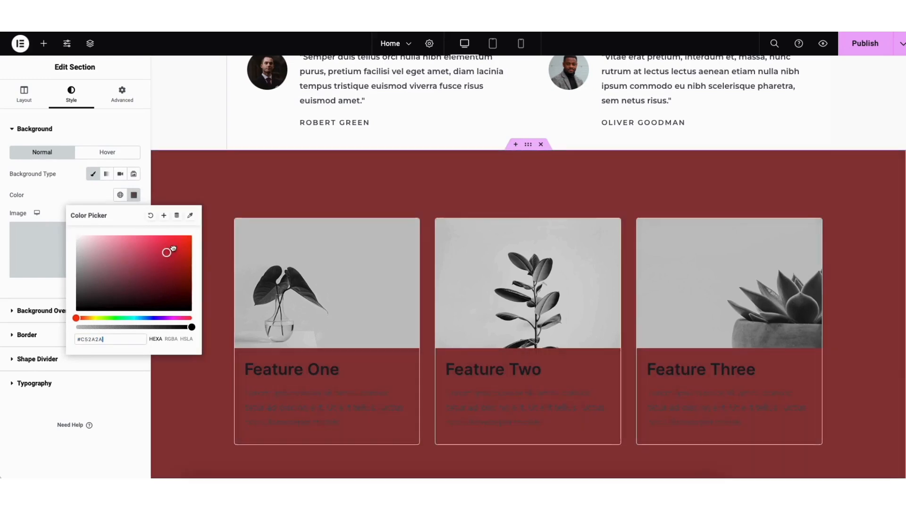
{"action": "mouse_move", "coordinate": [155, 242]}
{"action": "left_mouse_down"}
{"action": "mouse_move", "coordinate": [59, 240]}
{"action": "mouse_move", "coordinate": [56, 205]}
{"action": "left_mouse_up"}
{"action": "left_click", "coordinate": [53, 198]}
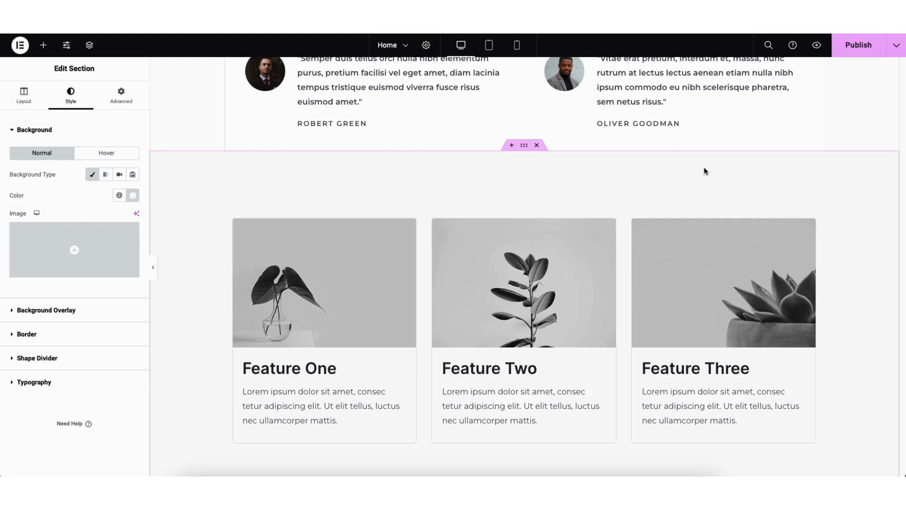
Save the home page as a draft and preview it
{"action": "left_click", "coordinate": [896, 46]}
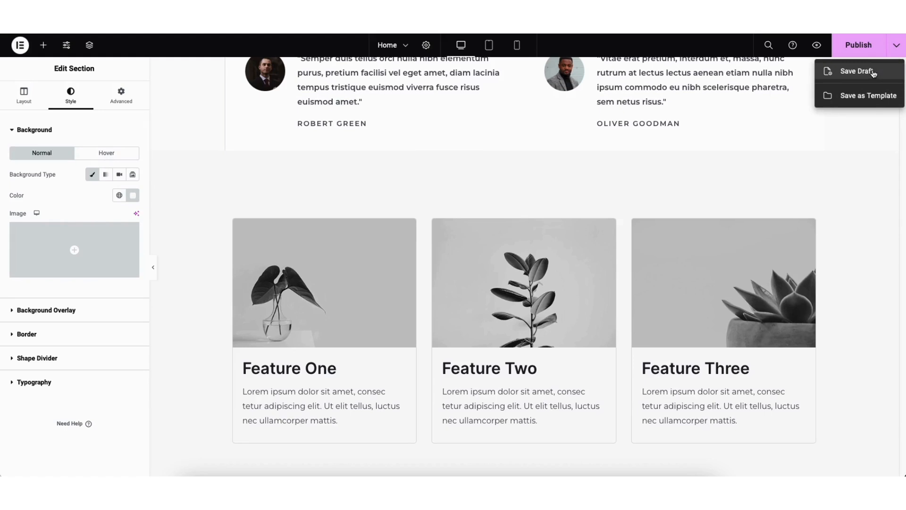
{"action": "left_click", "coordinate": [857, 71]}
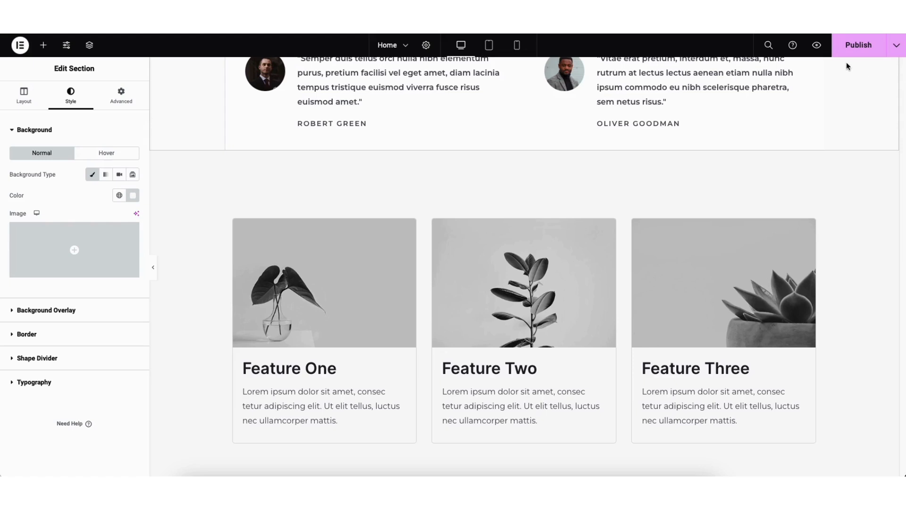
{"action": "left_click", "coordinate": [816, 48]}
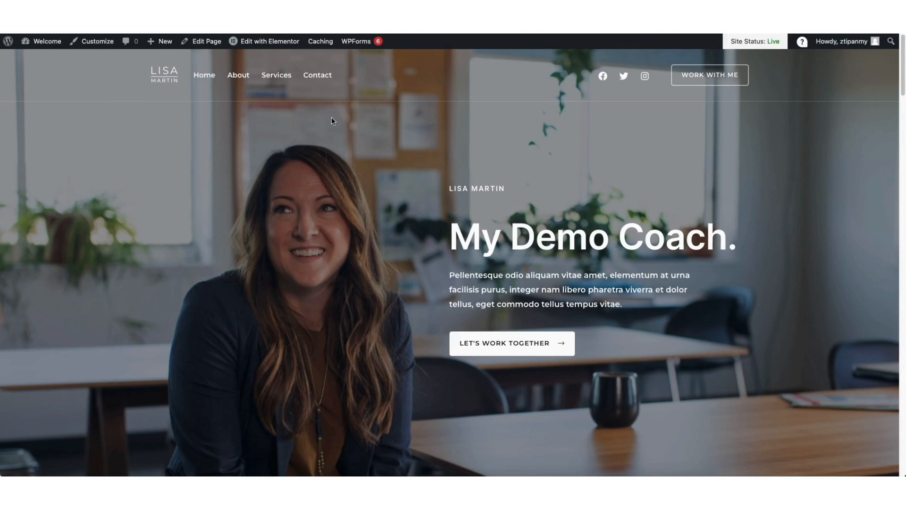
Open the site's Contact page in Elementor, and open the form selected in its WPForms widget for editing
{"action": "left_click", "coordinate": [319, 76]}
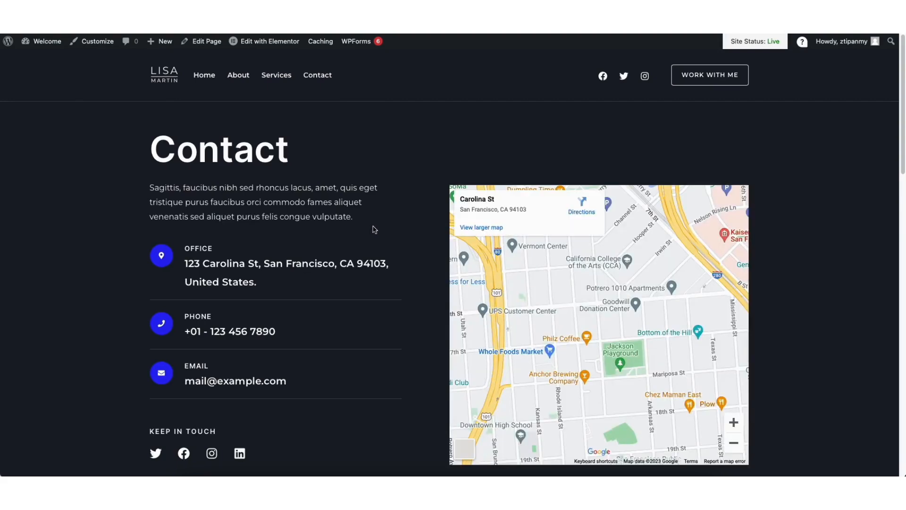
{"action": "left_click", "coordinate": [282, 47]}
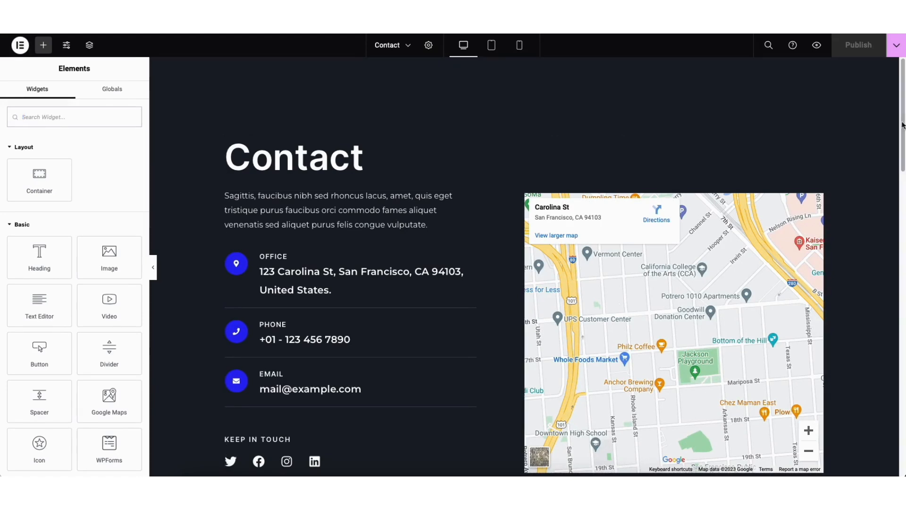
{"action": "left_click_drag", "start_coordinate": [902, 121], "coordinate": [898, 235]}
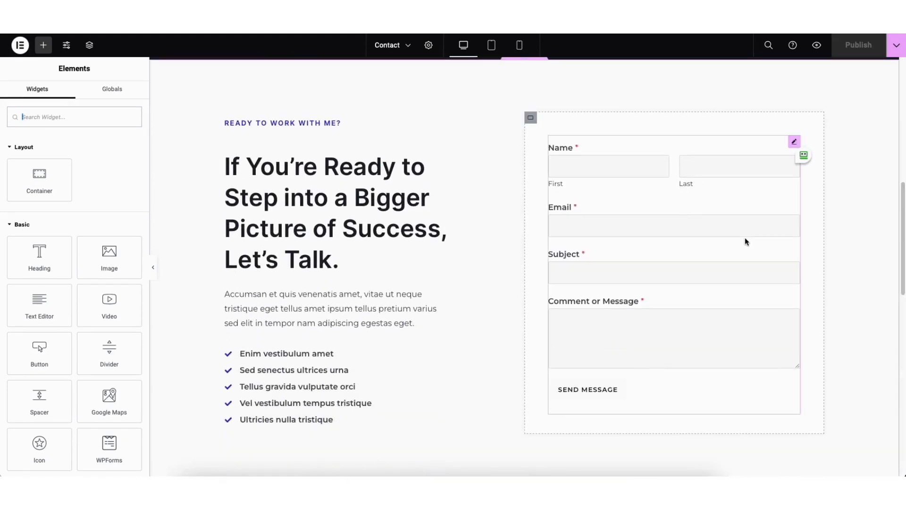
{"action": "left_click", "coordinate": [794, 141]}
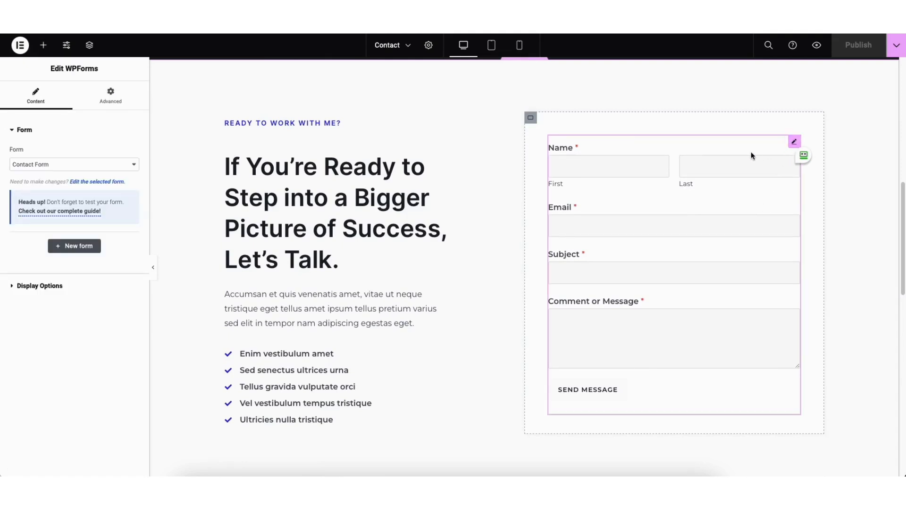
{"action": "left_click", "coordinate": [105, 182]}
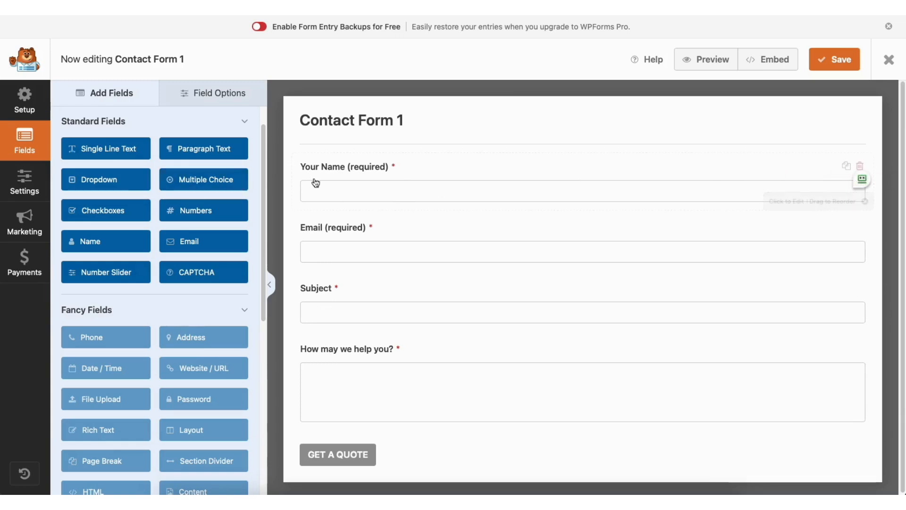
Add a Single Line Text field to the contact form between the name and email fields
{"action": "mouse_move", "coordinate": [336, 167]}
{"action": "left_mouse_down"}
{"action": "mouse_move", "coordinate": [339, 231]}
{"action": "mouse_move", "coordinate": [339, 166]}
{"action": "left_mouse_up"}
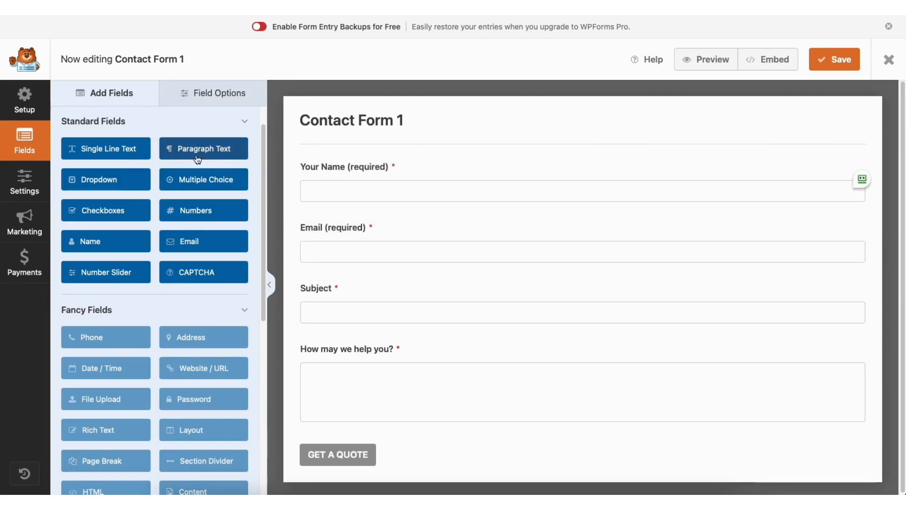
{"action": "left_click_drag", "start_coordinate": [126, 147], "coordinate": [354, 221]}
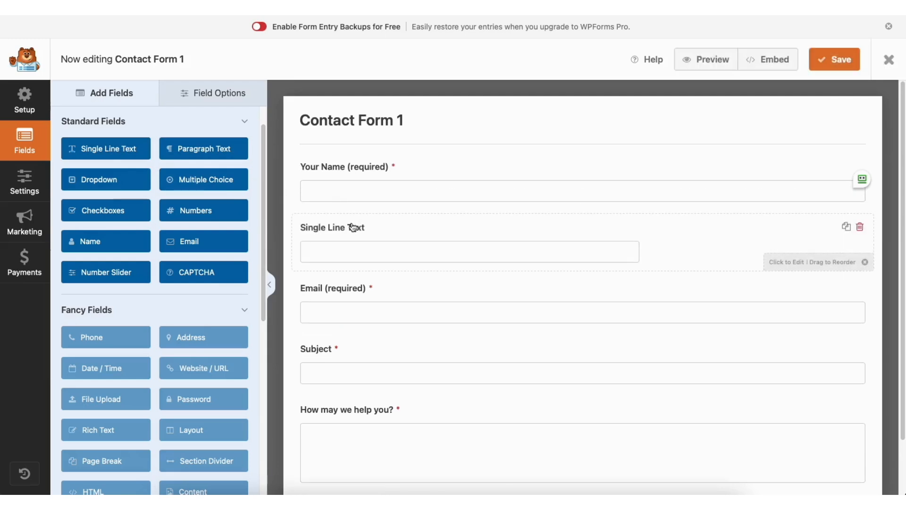
Try turning off the name field's Required option, restore it, and keep its field size at Large
{"action": "left_click", "coordinate": [212, 92]}
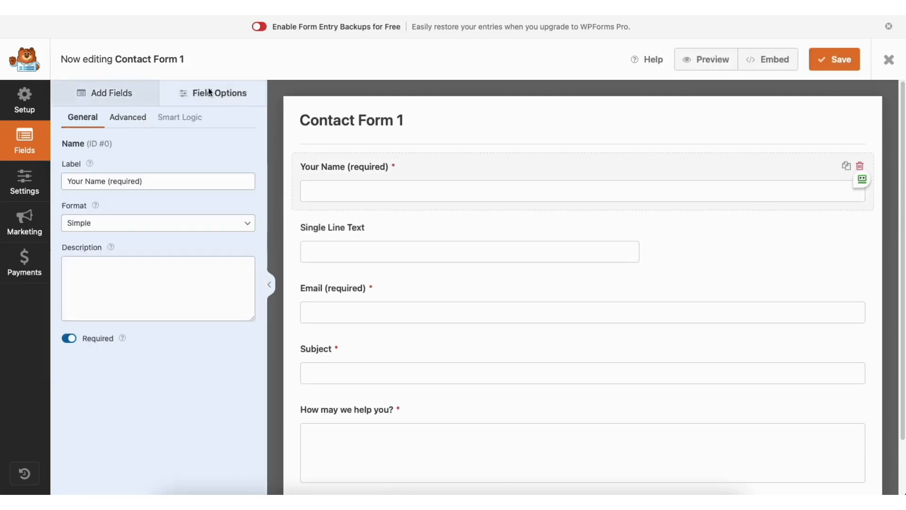
{"action": "left_click", "coordinate": [140, 181]}
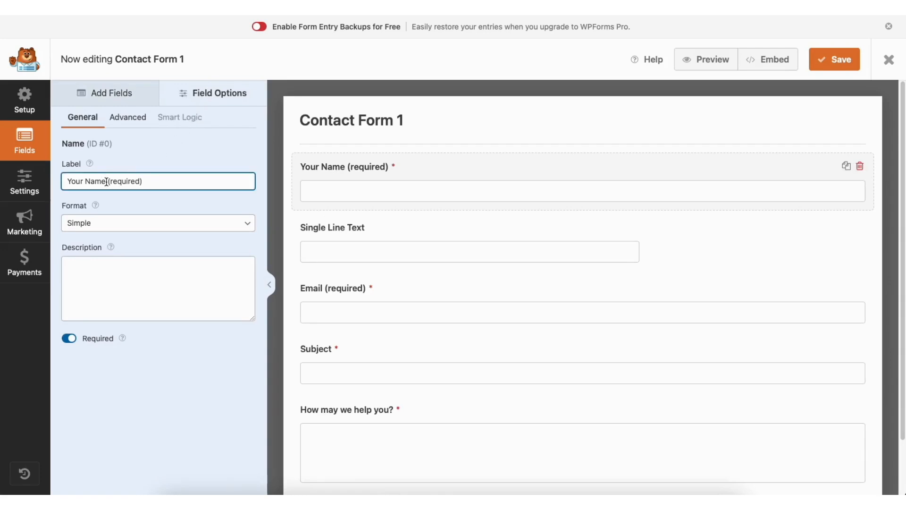
{"action": "left_click", "coordinate": [69, 338]}
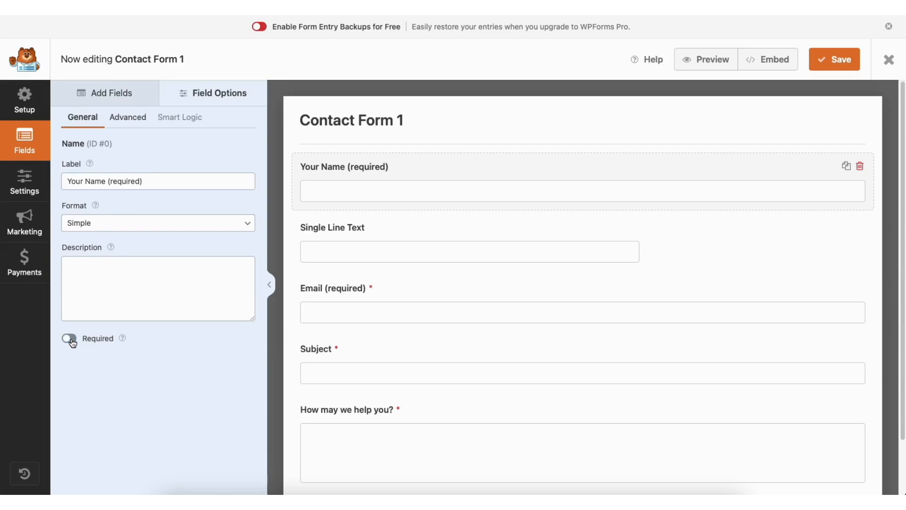
{"action": "left_click", "coordinate": [72, 342]}
{"action": "left_click", "coordinate": [139, 124]}
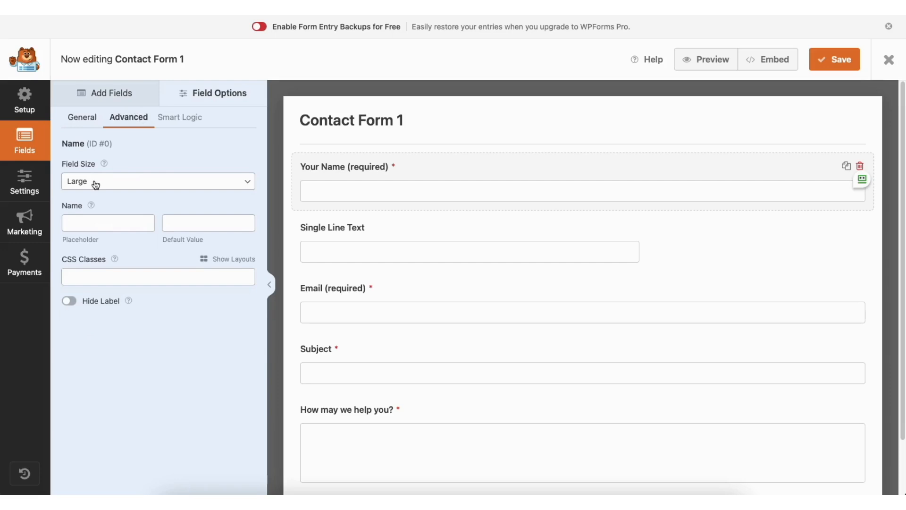
{"action": "left_click", "coordinate": [126, 183]}
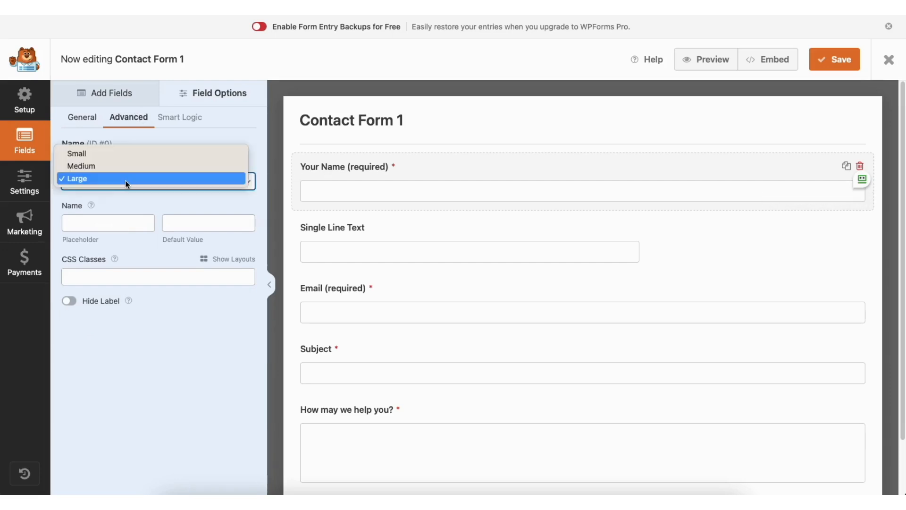
{"action": "left_click", "coordinate": [124, 177]}
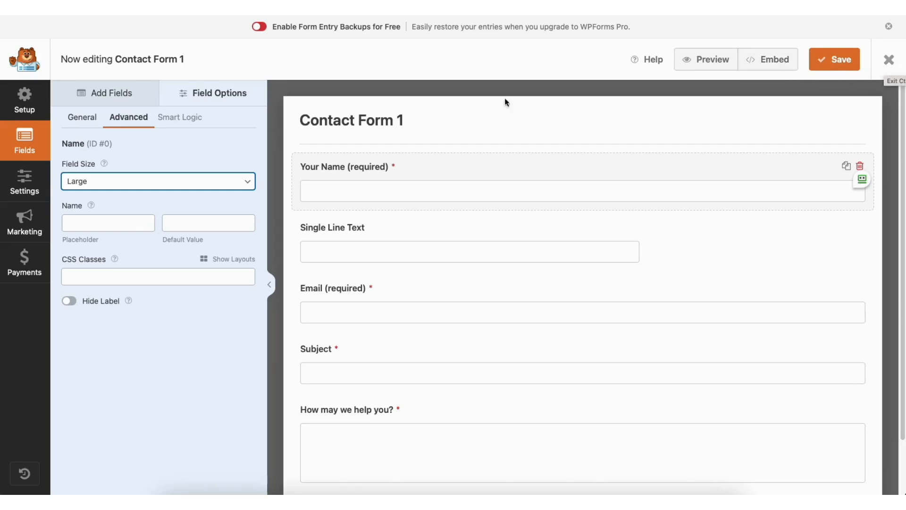
Review the form's general, spam protection, notification and confirmation settings, and close the form builder
{"action": "left_click", "coordinate": [28, 181]}
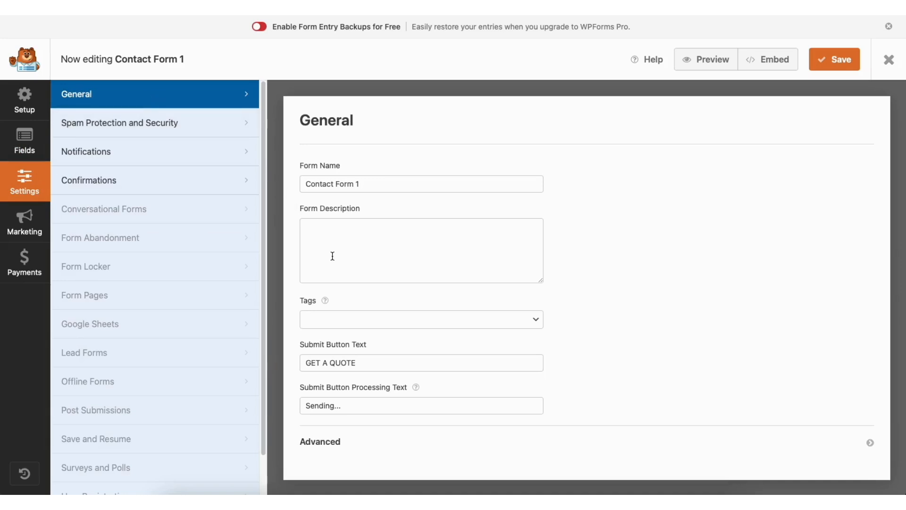
{"action": "left_click", "coordinate": [188, 127]}
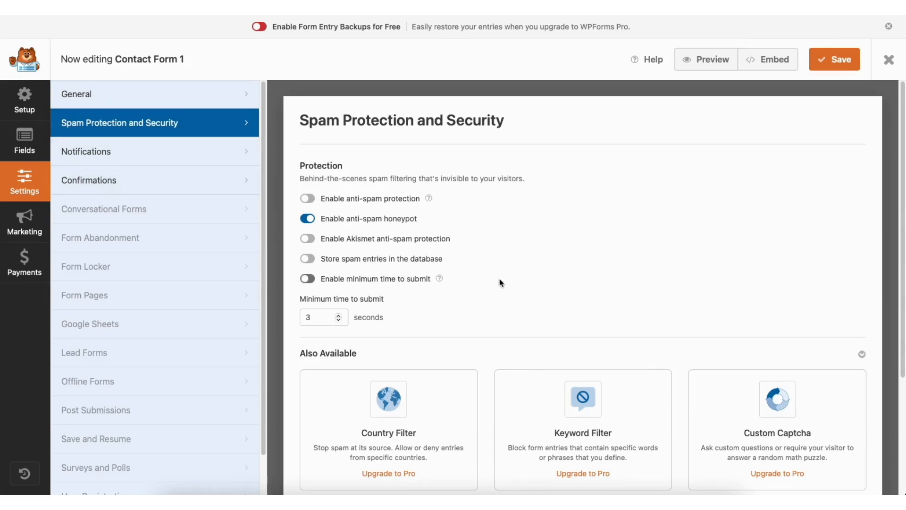
{"action": "left_click", "coordinate": [173, 153]}
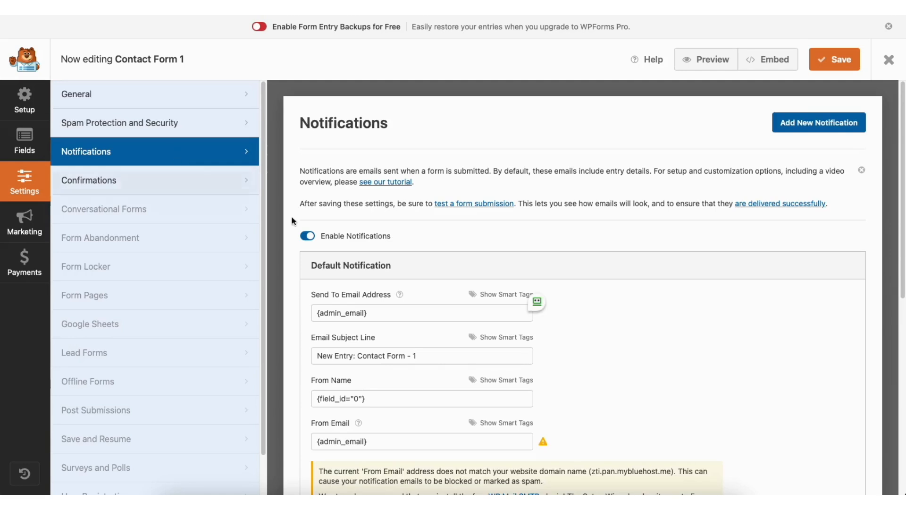
{"action": "left_click_drag", "start_coordinate": [898, 160], "coordinate": [905, 253]}
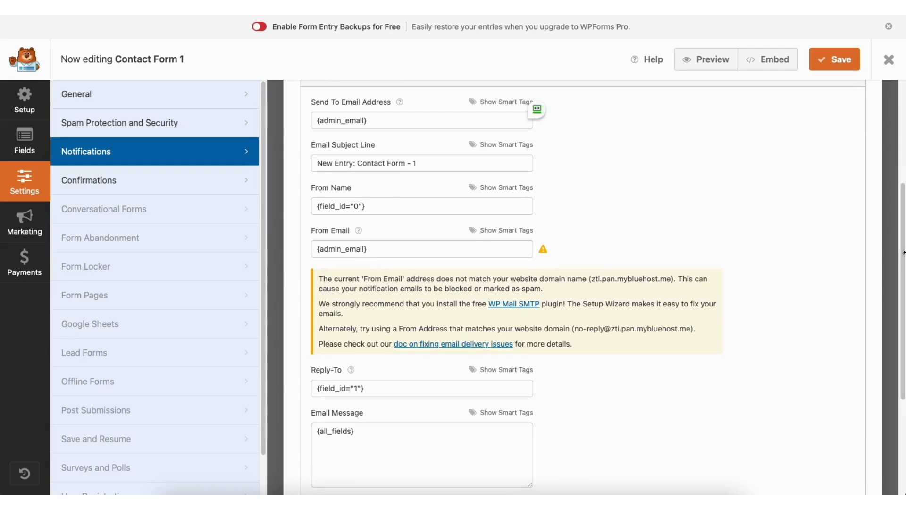
{"action": "left_click", "coordinate": [181, 182]}
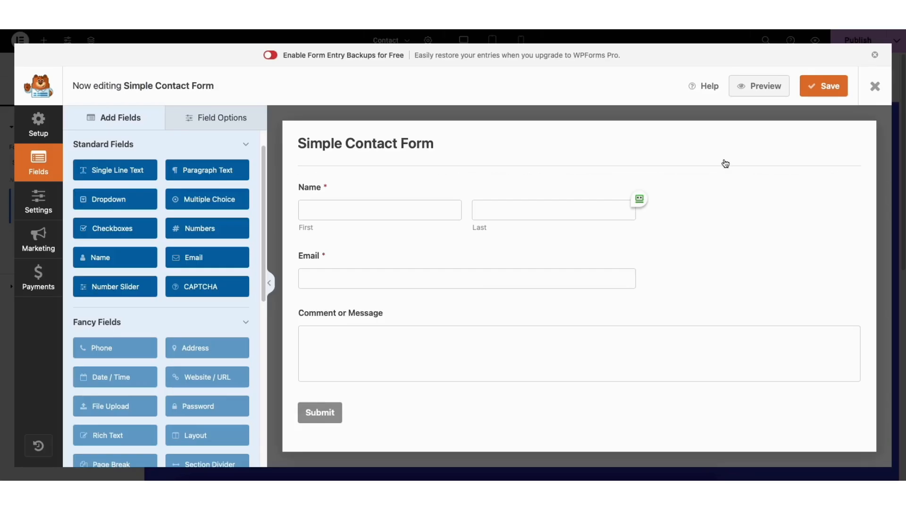
{"action": "left_click", "coordinate": [873, 86]}
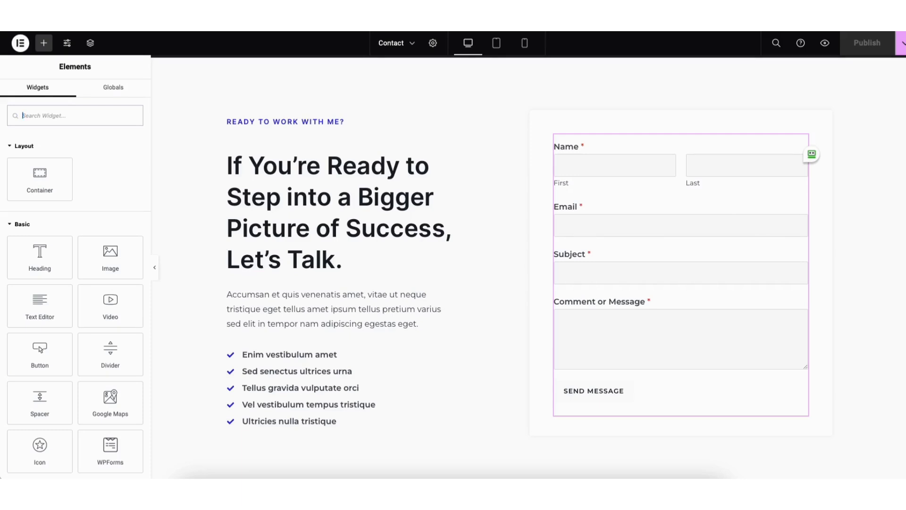
Set the Contact page map's zoom to 11 and its height to 618 px
{"action": "scroll", "coordinate": [528, 259], "scroll_direction": "up", "scroll_amount": 10}
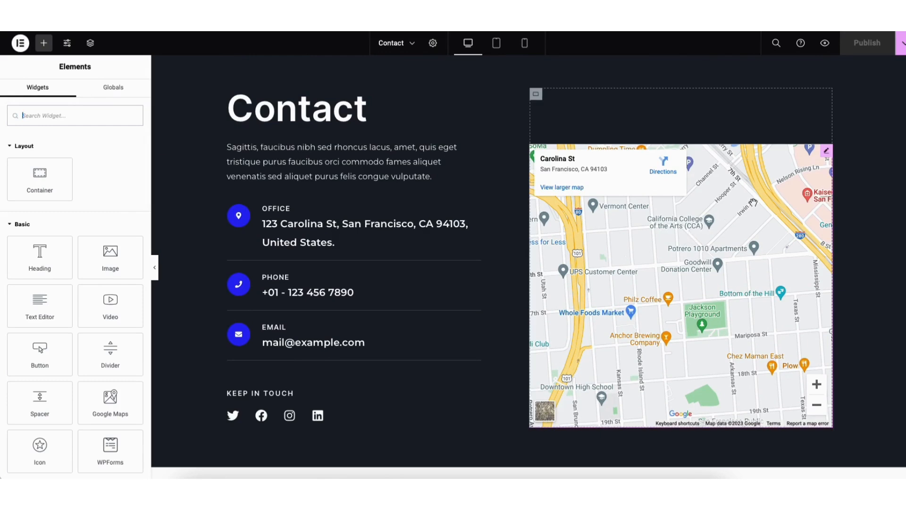
{"action": "left_click", "coordinate": [827, 153]}
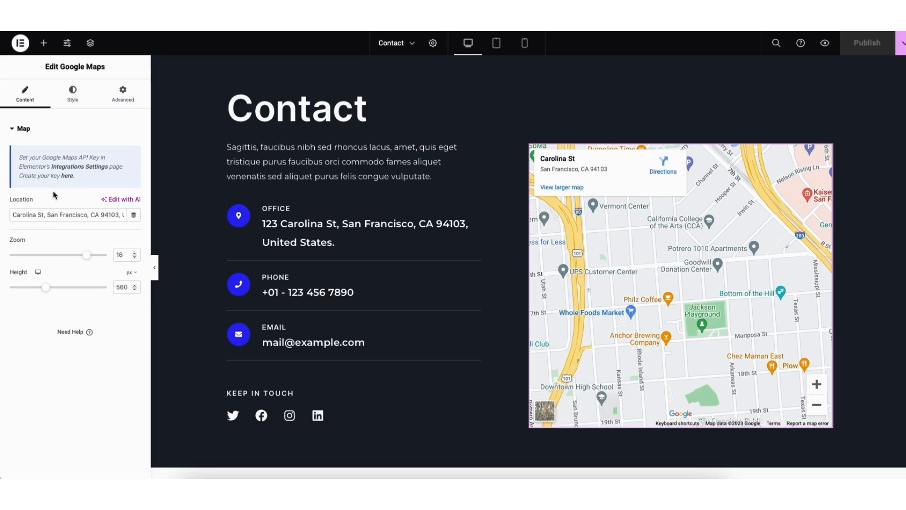
{"action": "left_click_drag", "start_coordinate": [12, 214], "coordinate": [92, 215]}
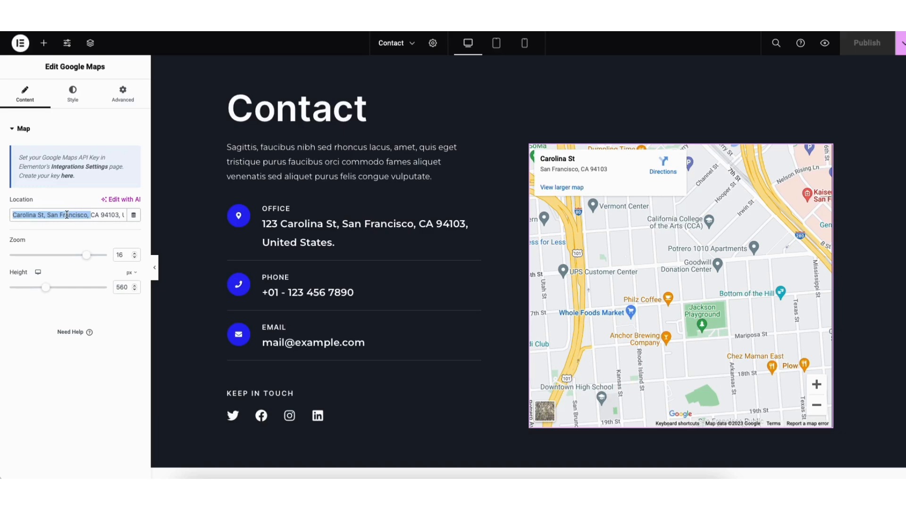
{"action": "left_click", "coordinate": [62, 202]}
{"action": "left_click_drag", "start_coordinate": [90, 255], "coordinate": [62, 255]}
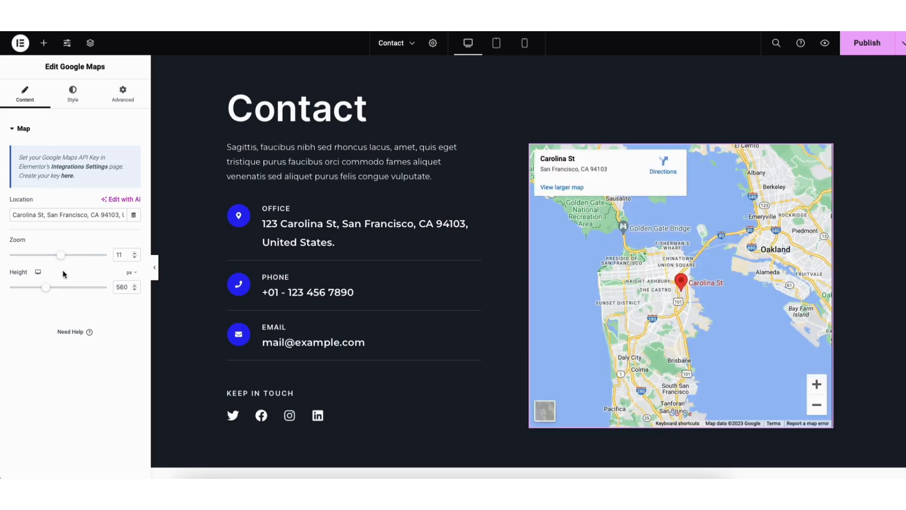
{"action": "mouse_move", "coordinate": [49, 291]}
{"action": "left_mouse_down"}
{"action": "mouse_move", "coordinate": [67, 293]}
{"action": "mouse_move", "coordinate": [52, 292]}
{"action": "left_mouse_up"}
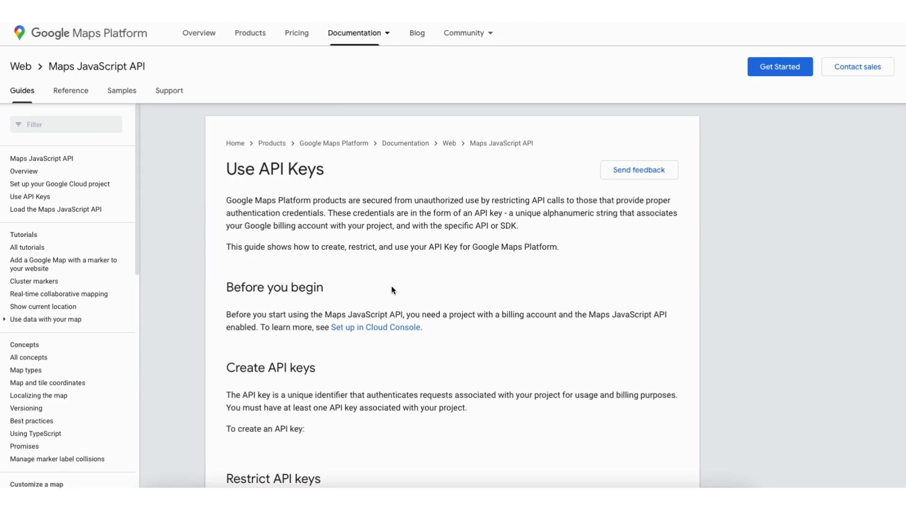
Start a Google Cloud project named Demo1 from the Google Maps API key guide, and open Elementor's Integrations Settings from the map widget
{"action": "scroll", "coordinate": [391, 286], "scroll_direction": "down", "scroll_amount": 7}
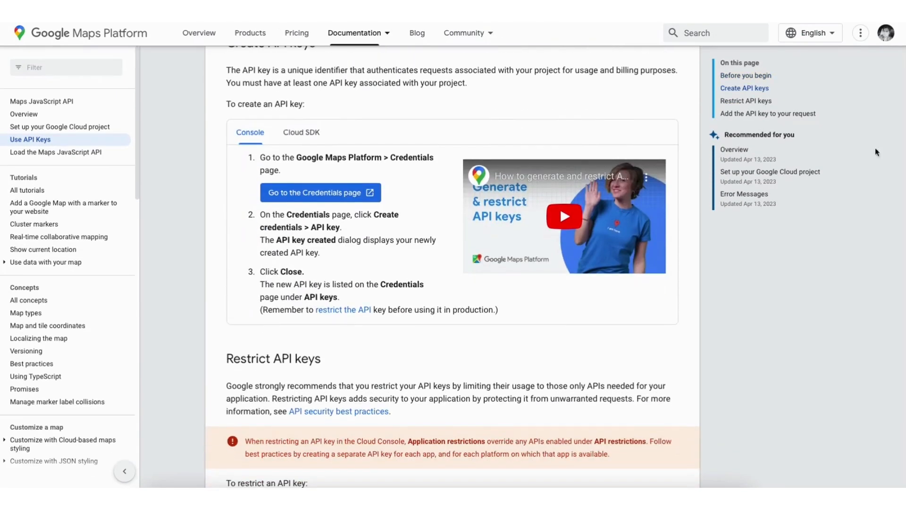
{"action": "left_click", "coordinate": [317, 203]}
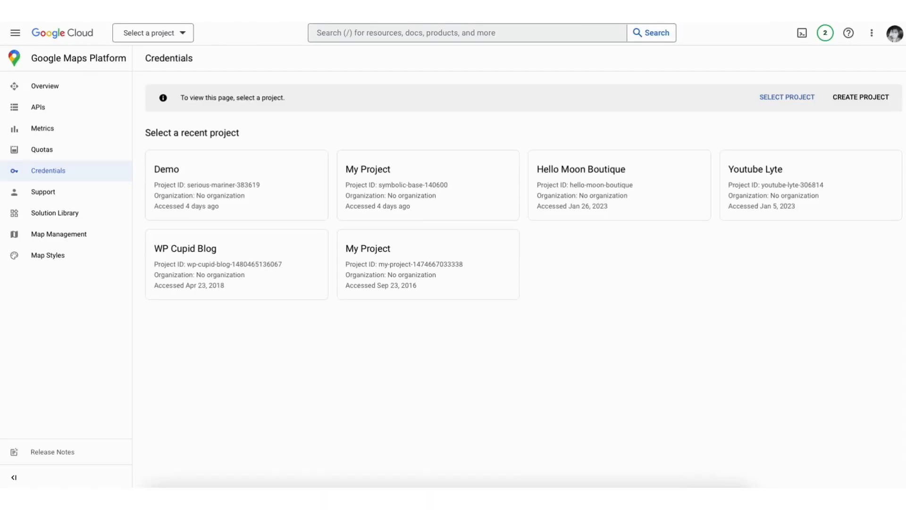
{"action": "left_click", "coordinate": [860, 97]}
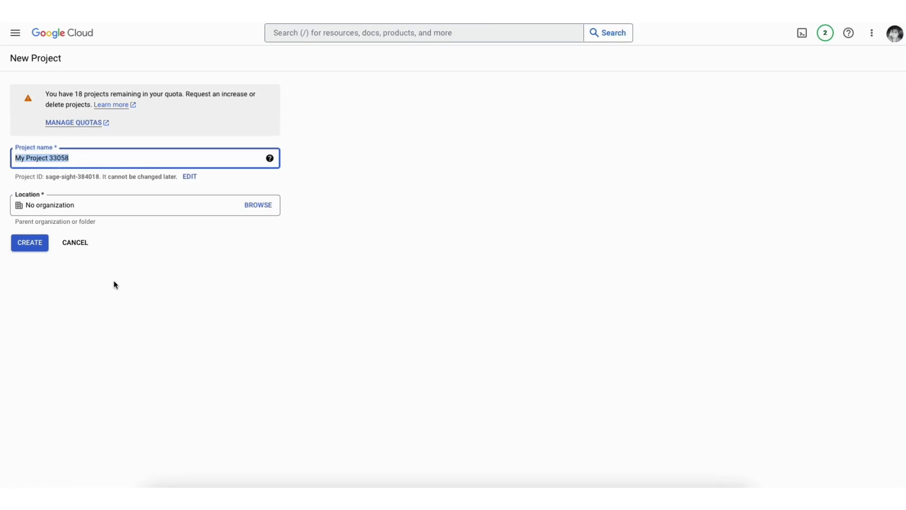
{"action": "type", "text": "Demo1"}
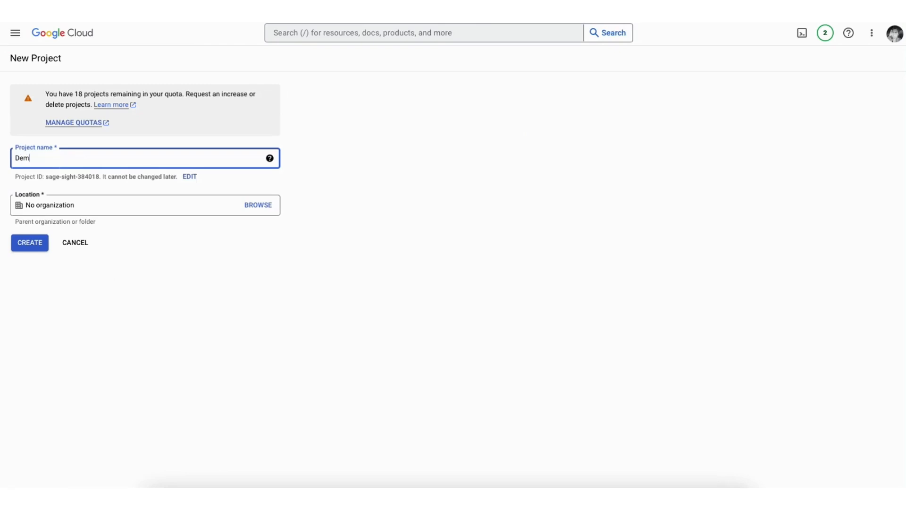
{"action": "left_click", "coordinate": [110, 206]}
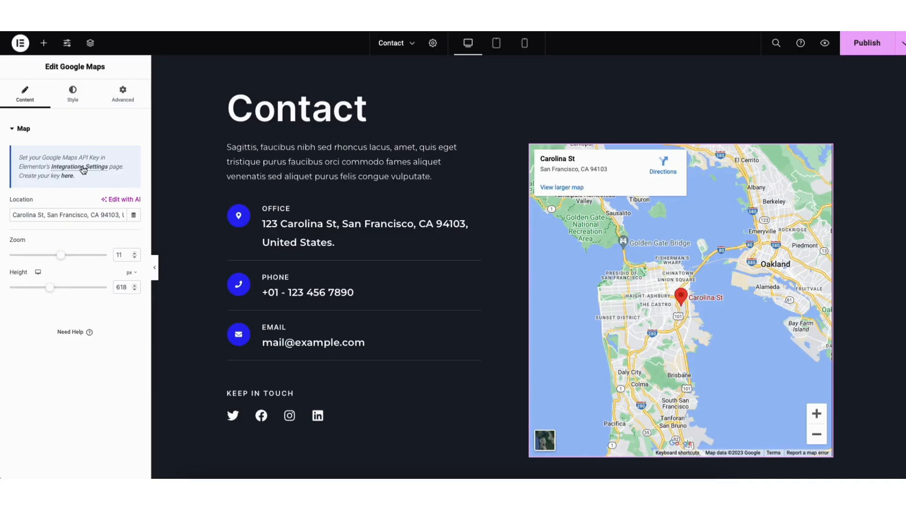
{"action": "left_click", "coordinate": [83, 170]}
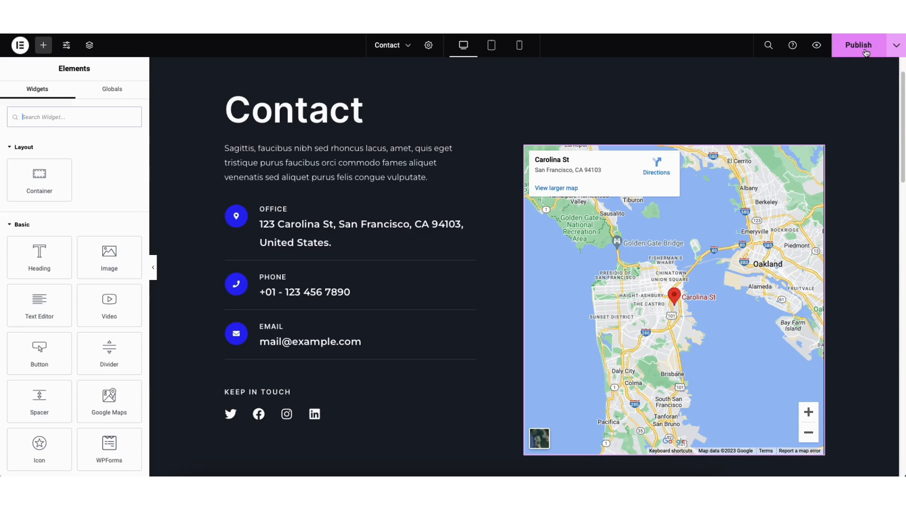
Check the Contact page's save options and preview its layout at tablet and mobile sizes
{"action": "left_click", "coordinate": [895, 47]}
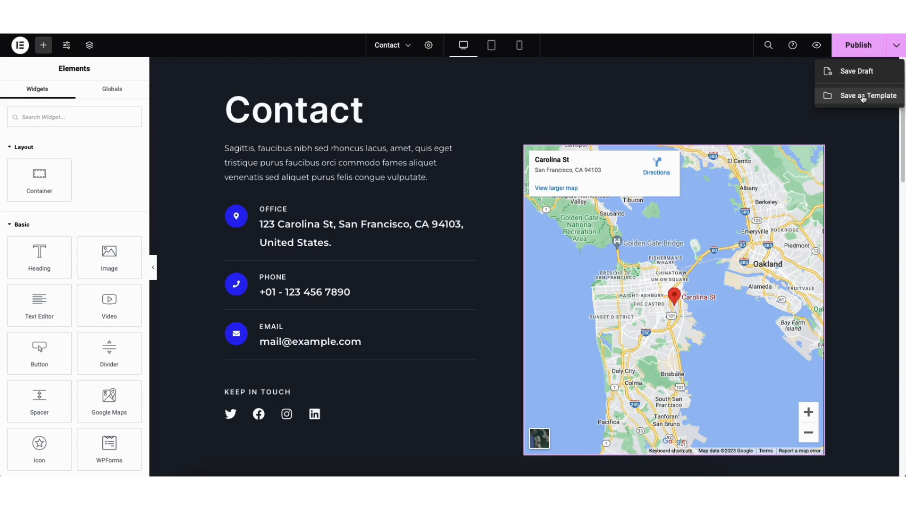
{"action": "left_click", "coordinate": [804, 94]}
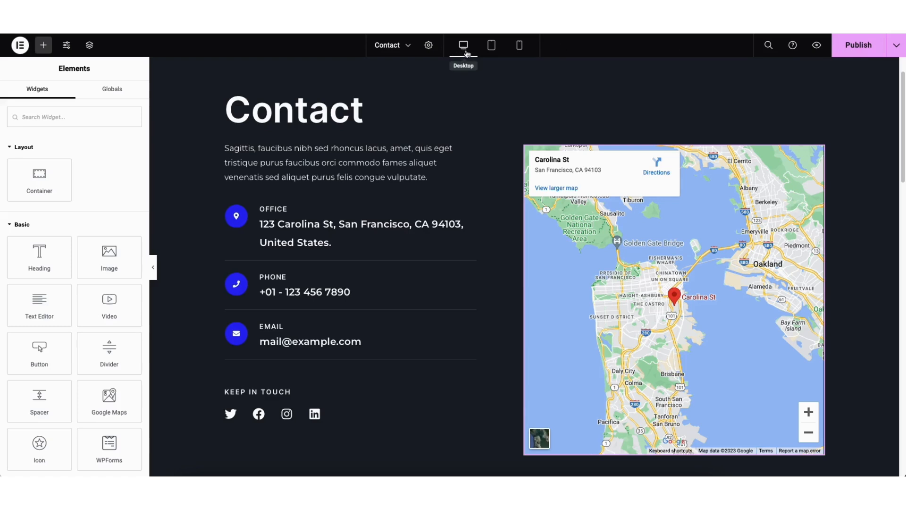
{"action": "left_click", "coordinate": [491, 46]}
{"action": "left_click_drag", "start_coordinate": [716, 91], "coordinate": [510, 61]}
{"action": "left_click", "coordinate": [519, 45]}
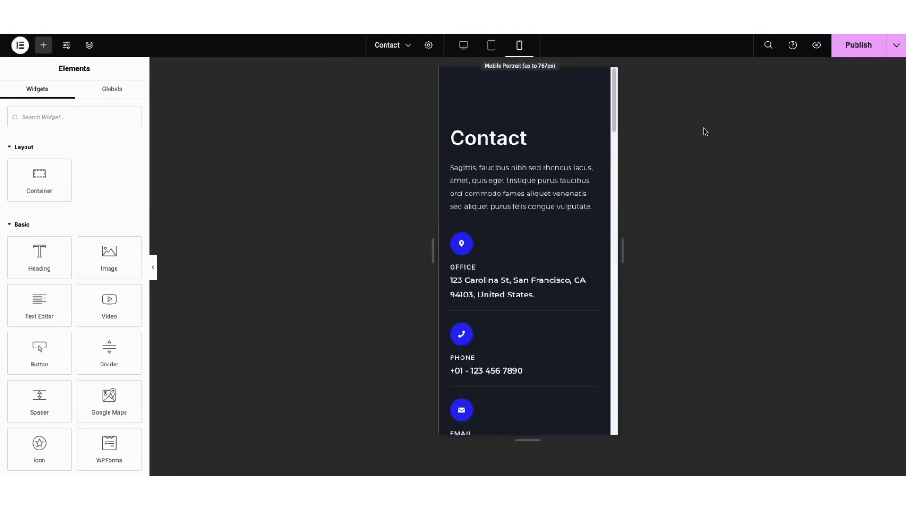
{"action": "left_click_drag", "start_coordinate": [613, 95], "coordinate": [534, 59]}
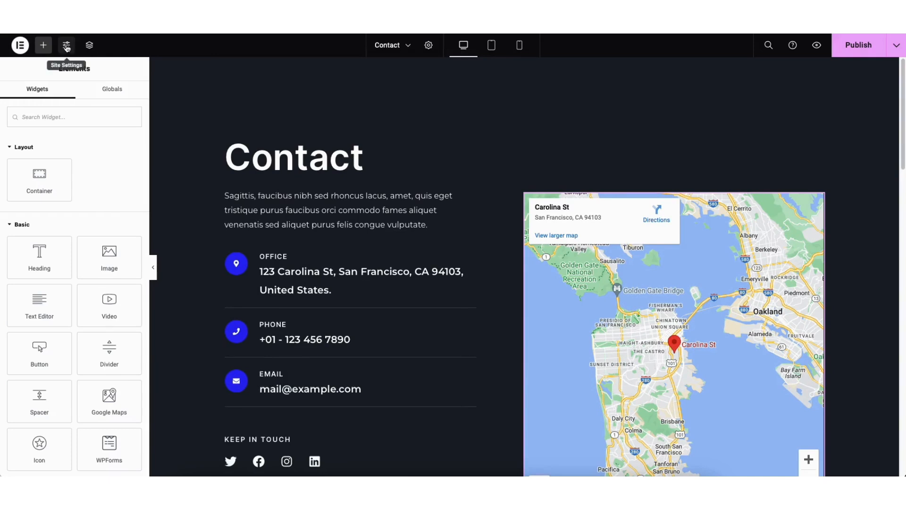
Review Elementor's Site Settings, and check the Contact page's action history and saved revisions
{"action": "left_click", "coordinate": [67, 47]}
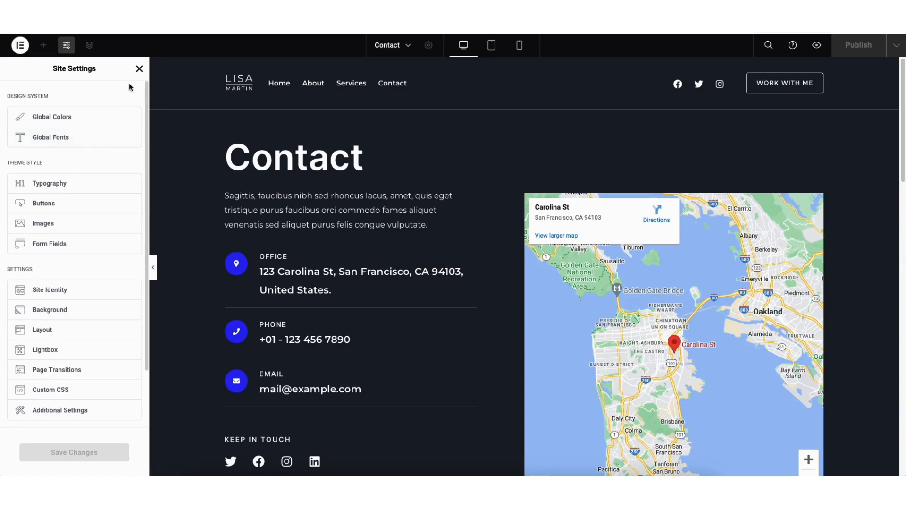
{"action": "left_click", "coordinate": [140, 70]}
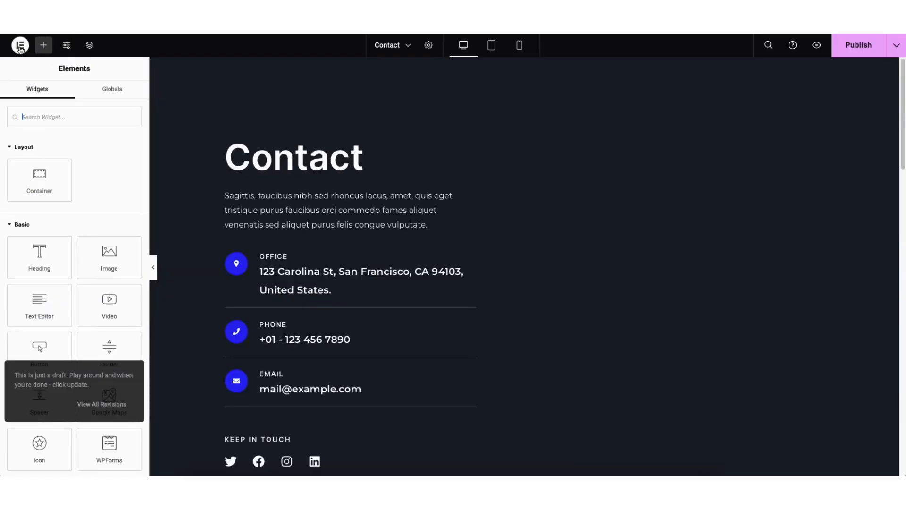
{"action": "left_click", "coordinate": [20, 45]}
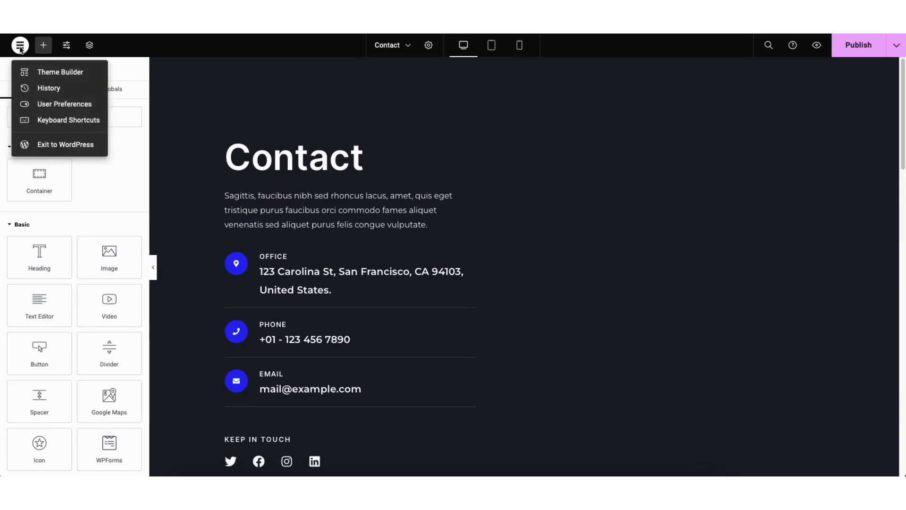
{"action": "left_click", "coordinate": [50, 88]}
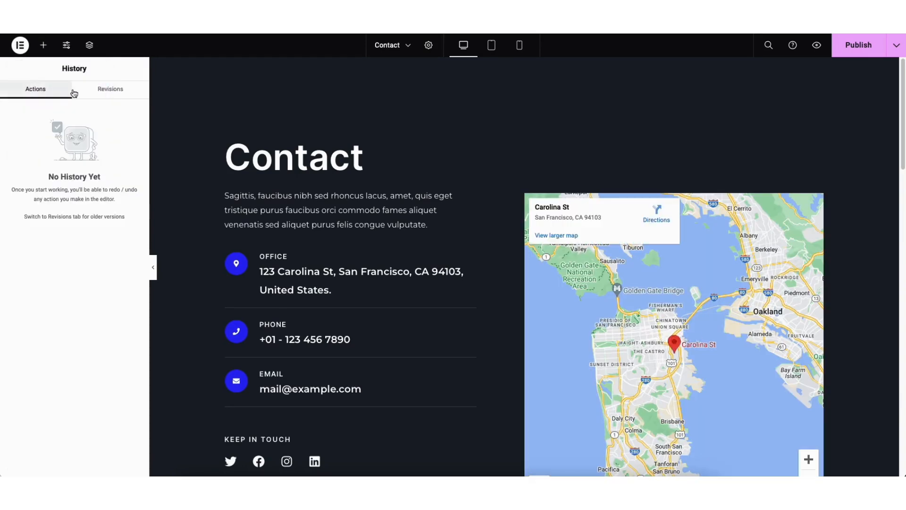
{"action": "left_click", "coordinate": [109, 95]}
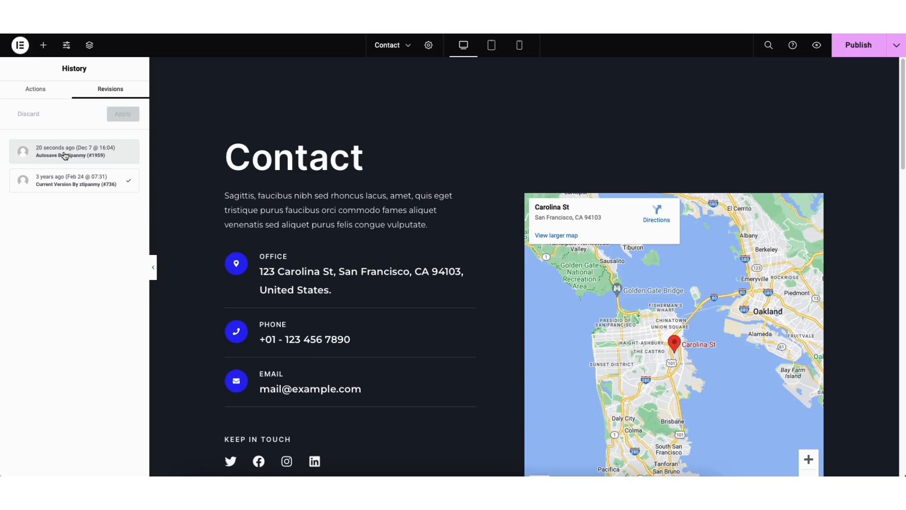
Exit the Contact page's Elementor editor to WordPress and open the site's dashboard
{"action": "left_click", "coordinate": [21, 46]}
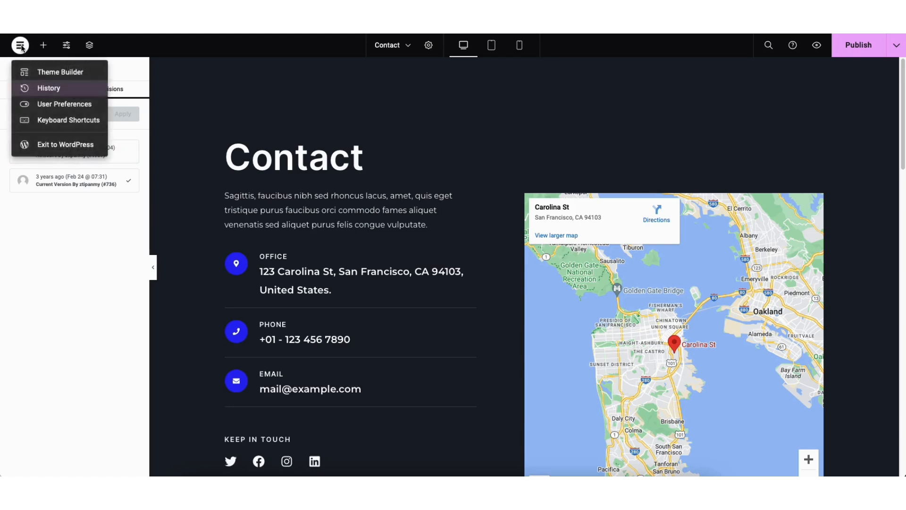
{"action": "left_click", "coordinate": [178, 267]}
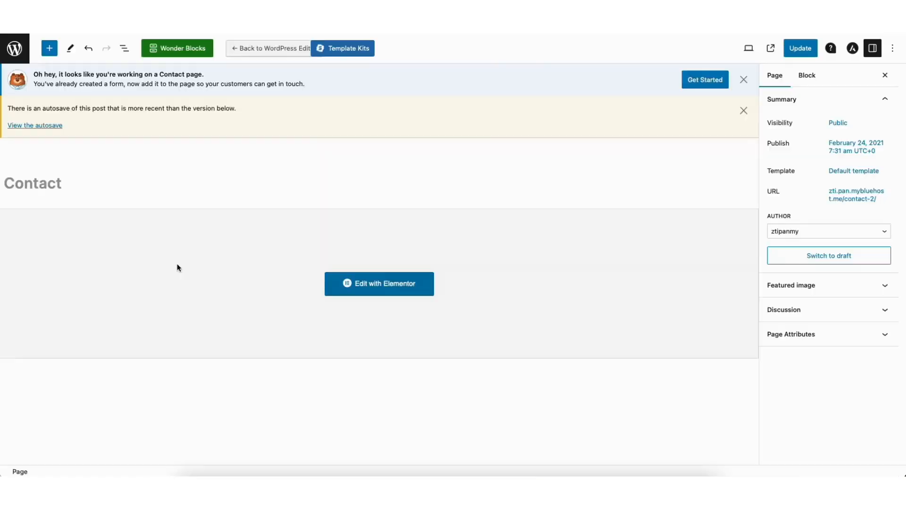
{"action": "left_click", "coordinate": [18, 55]}
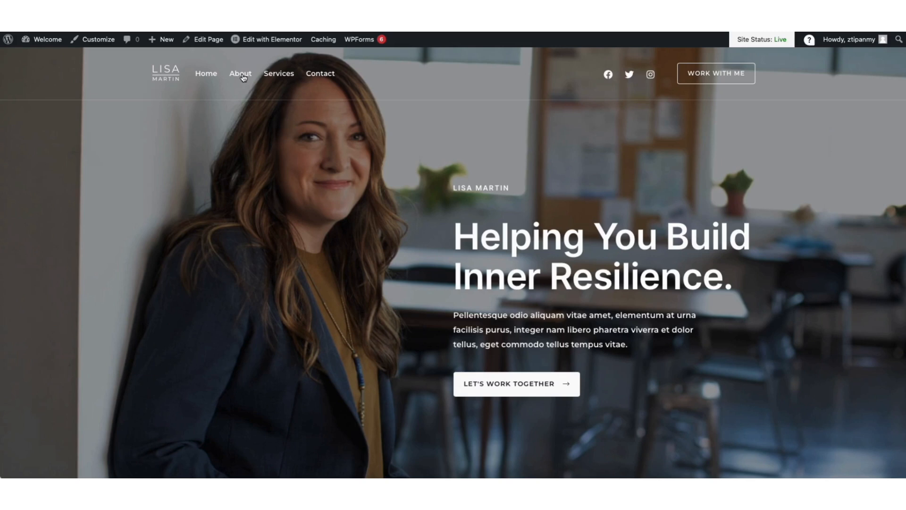
{"action": "mouse_move", "coordinate": [265, 44]}
{"action": "mouse_move", "coordinate": [45, 40]}
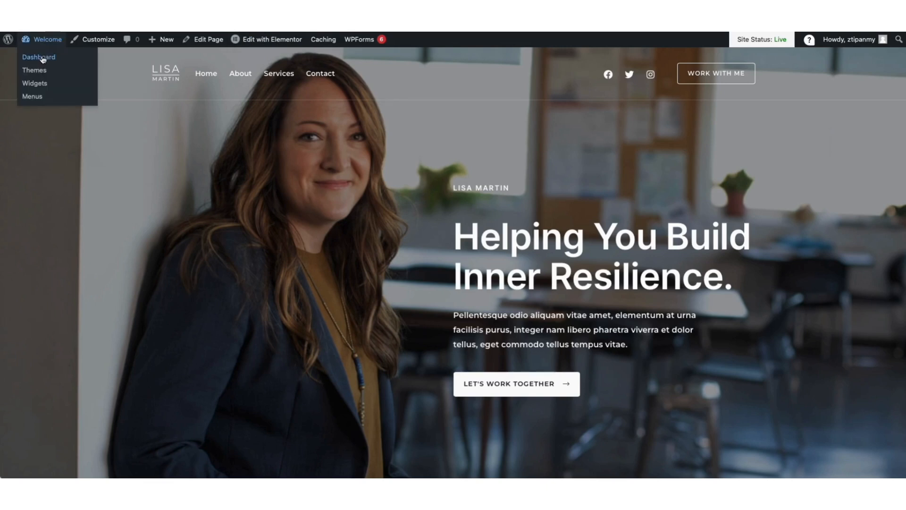
{"action": "left_click", "coordinate": [42, 59]}
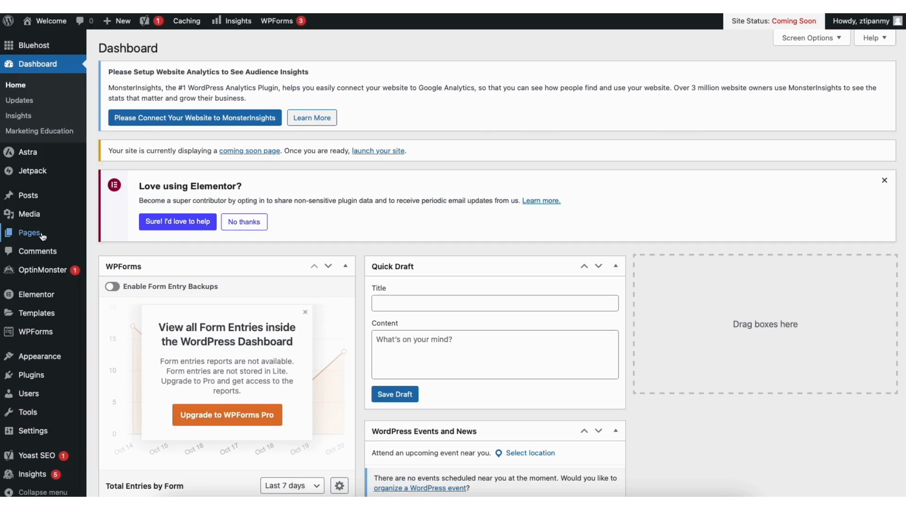
Look over the list of all pages and browse the images in the Media Library
{"action": "mouse_move", "coordinate": [37, 239]}
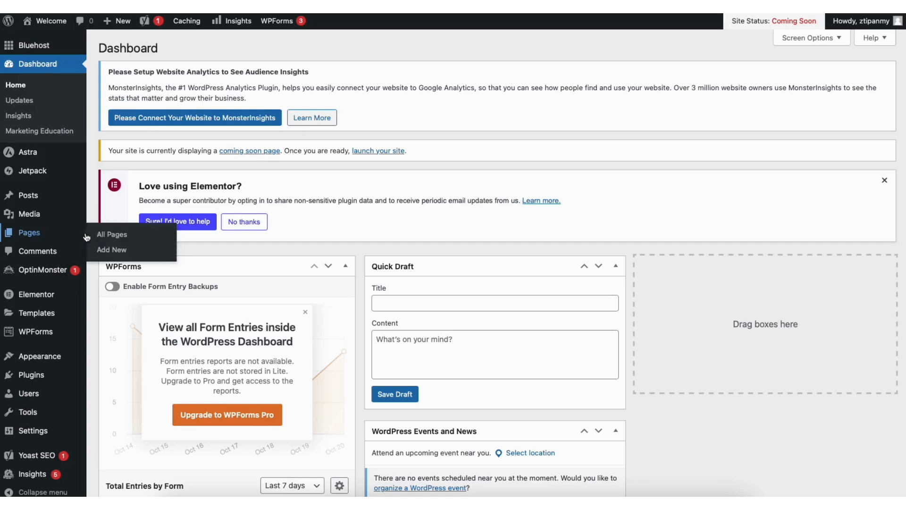
{"action": "left_click", "coordinate": [118, 234]}
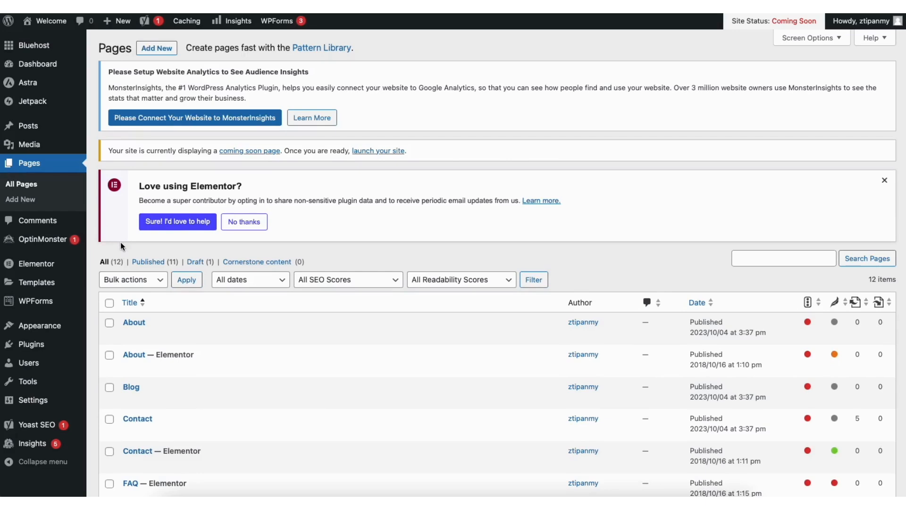
{"action": "mouse_move", "coordinate": [47, 146]}
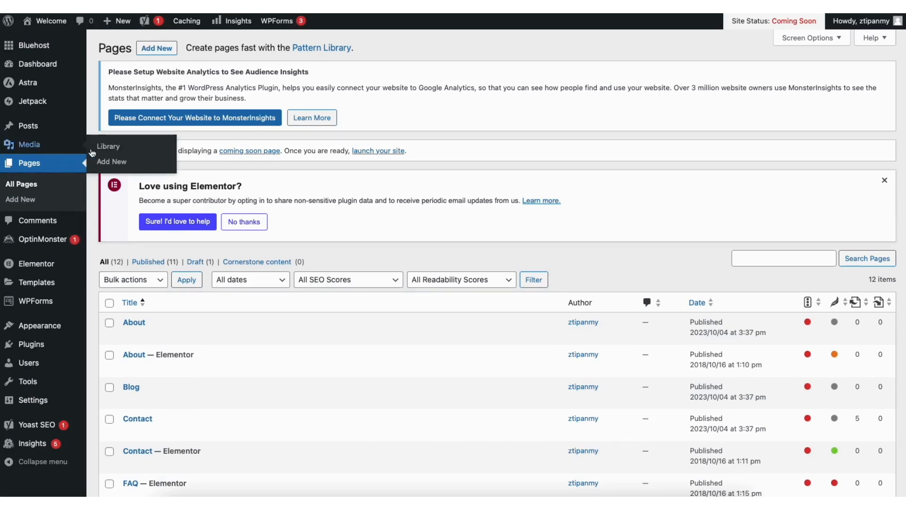
{"action": "left_click", "coordinate": [121, 149]}
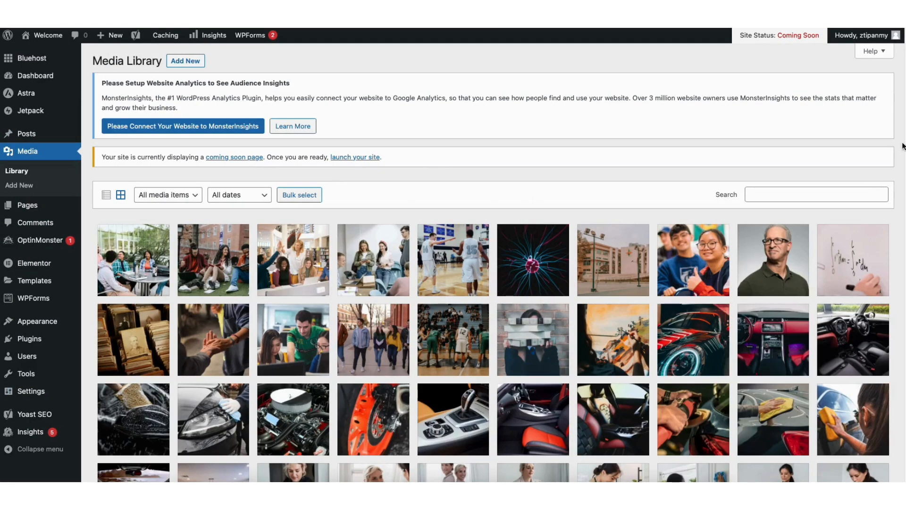
{"action": "scroll", "coordinate": [902, 147], "scroll_direction": "down", "scroll_amount": 3}
{"action": "scroll", "coordinate": [493, 262], "scroll_direction": "down", "scroll_amount": 2}
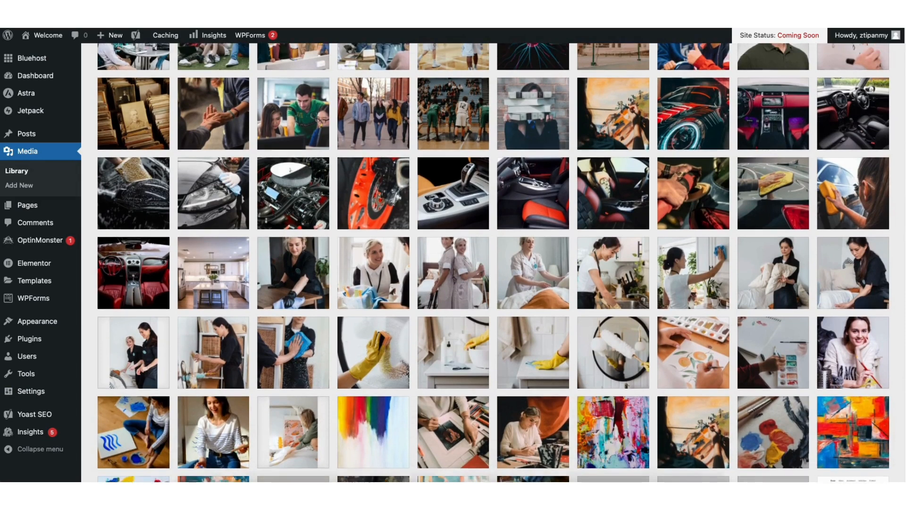
{"action": "scroll", "coordinate": [494, 262], "scroll_direction": "up", "scroll_amount": 5}
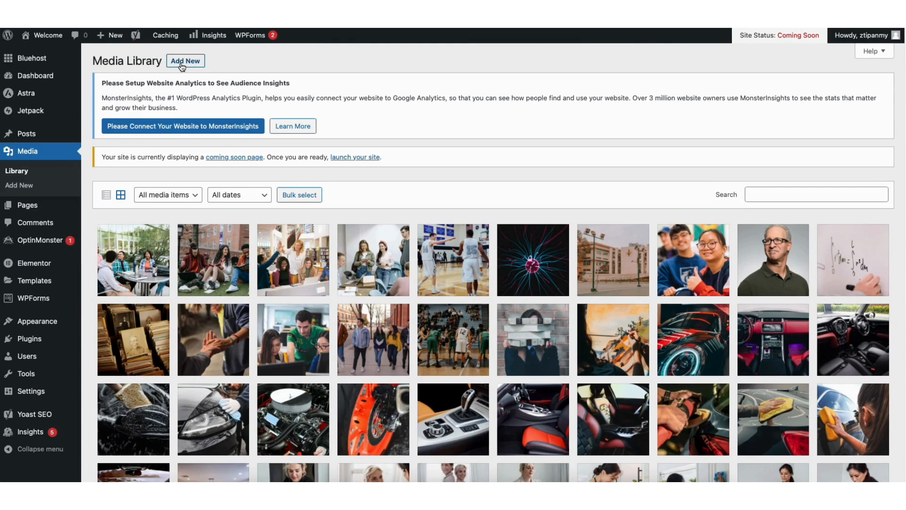
View all blog posts, and check the site's comments with their moderation options
{"action": "mouse_move", "coordinate": [33, 136]}
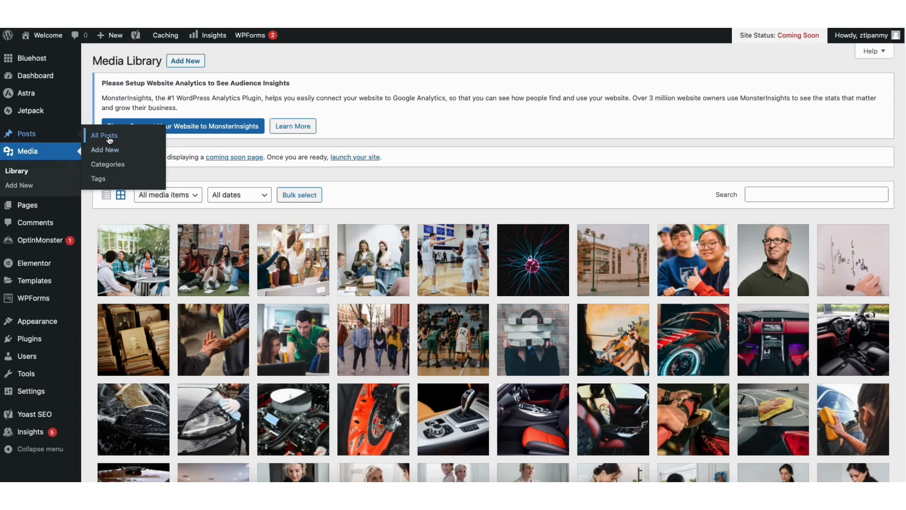
{"action": "left_click", "coordinate": [109, 139]}
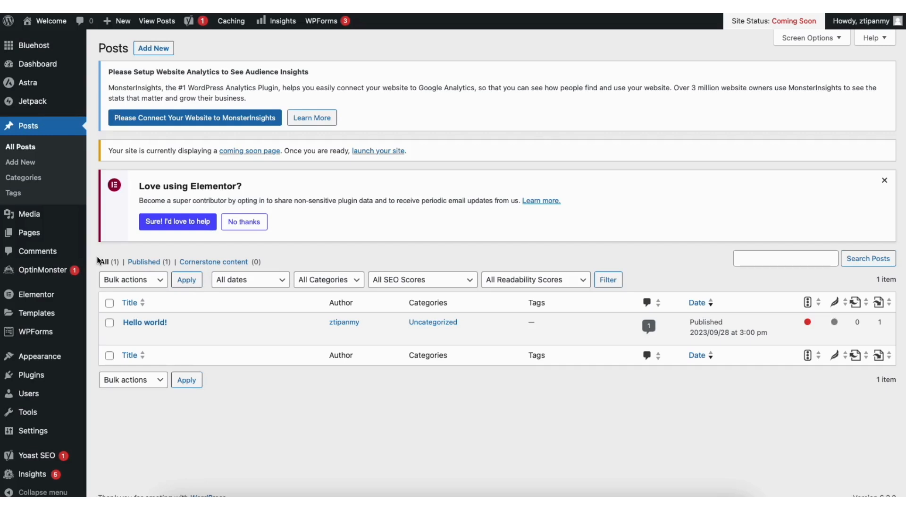
{"action": "left_click", "coordinate": [45, 252]}
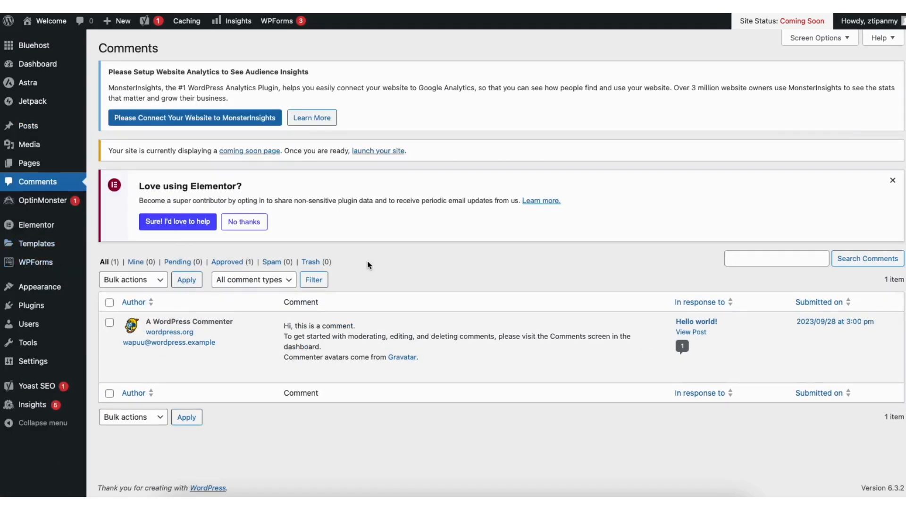
{"action": "mouse_move", "coordinate": [364, 370]}
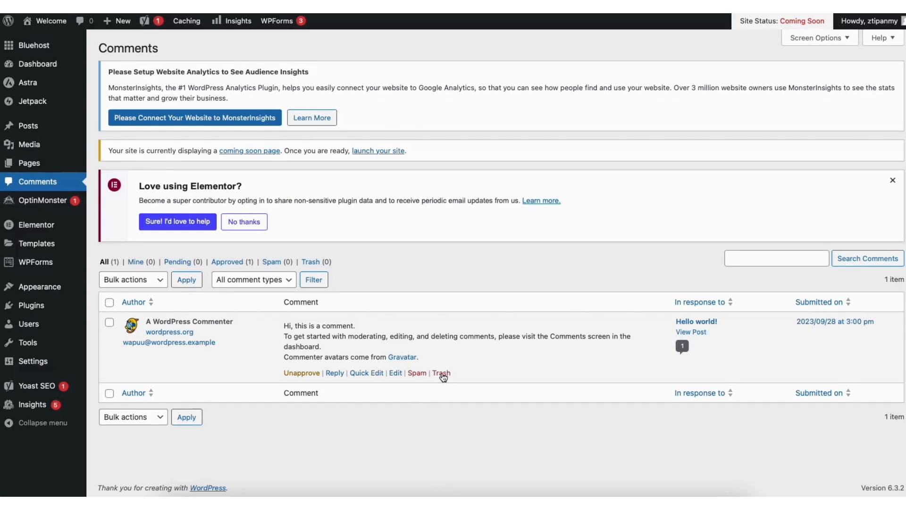
Browse the featured plugins available to add to the site
{"action": "mouse_move", "coordinate": [33, 309]}
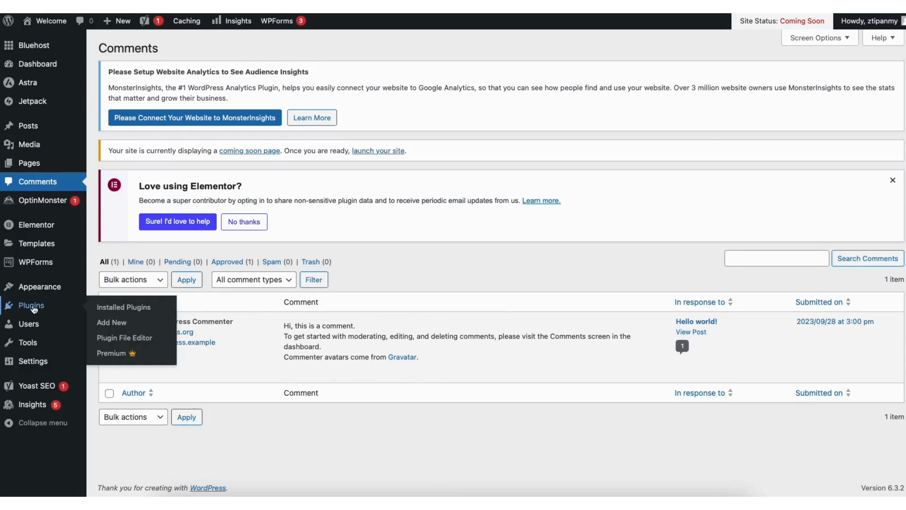
{"action": "left_click", "coordinate": [116, 321]}
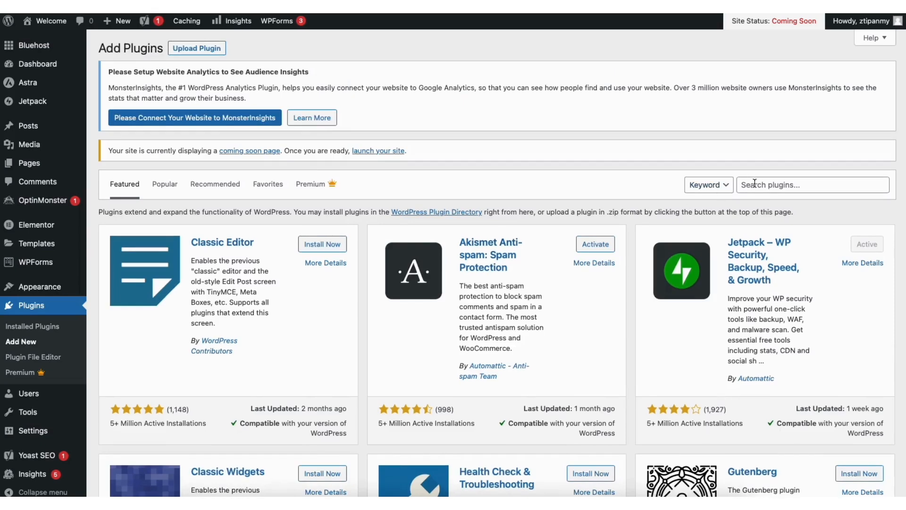
{"action": "scroll", "coordinate": [755, 183], "scroll_direction": "down", "scroll_amount": 3}
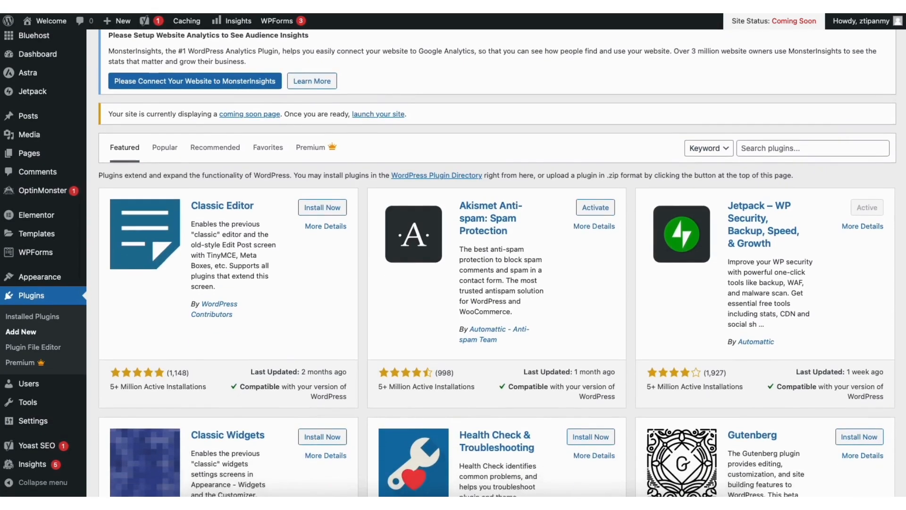
{"action": "scroll", "coordinate": [895, 179], "scroll_direction": "down", "scroll_amount": 2}
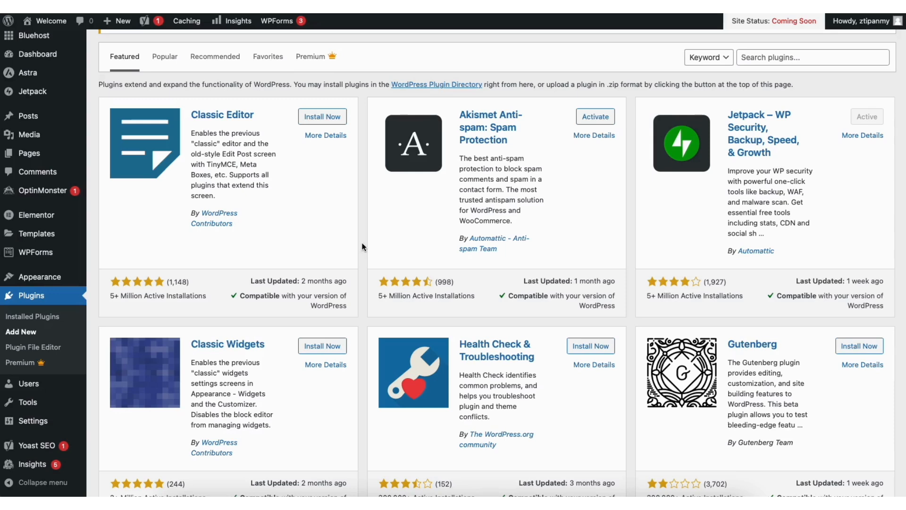
Open the site's Menus editor and check the menus available for editing, keeping Main (Primary Menu) selected
{"action": "mouse_move", "coordinate": [55, 279]}
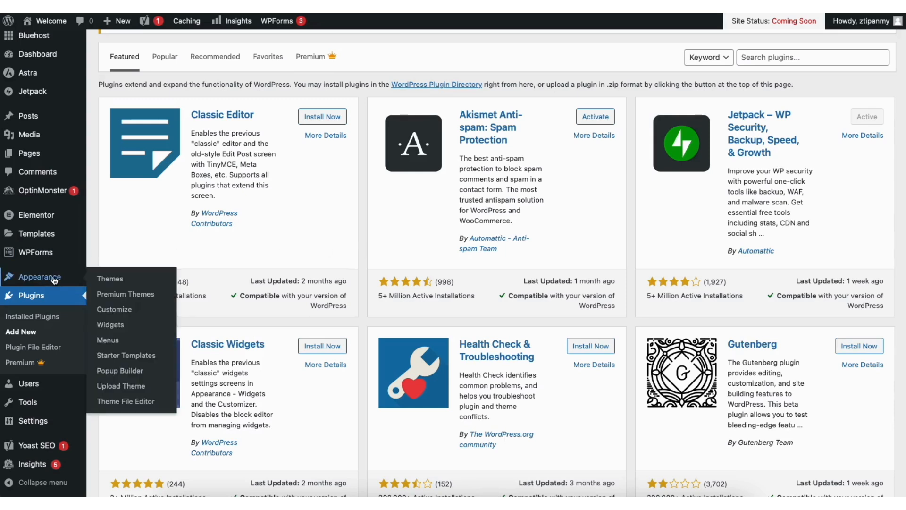
{"action": "left_click", "coordinate": [109, 340]}
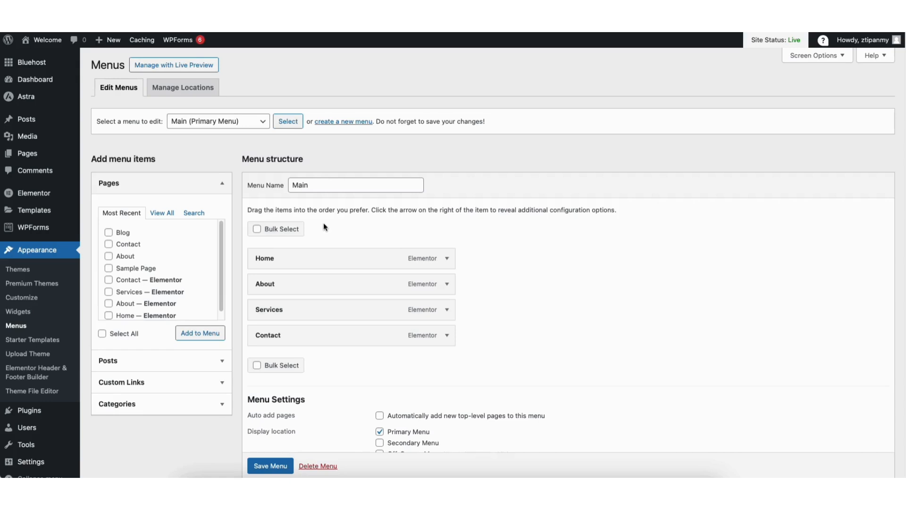
{"action": "left_click", "coordinate": [197, 126]}
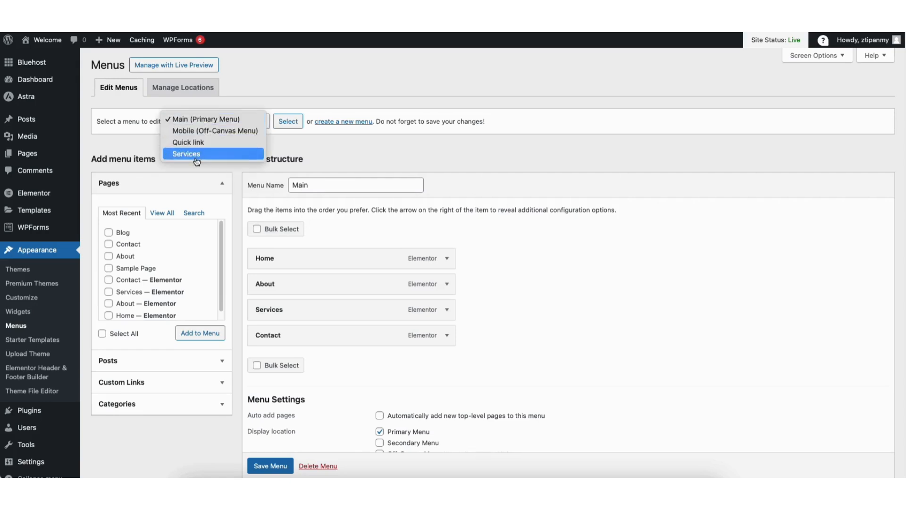
{"action": "left_click", "coordinate": [198, 120]}
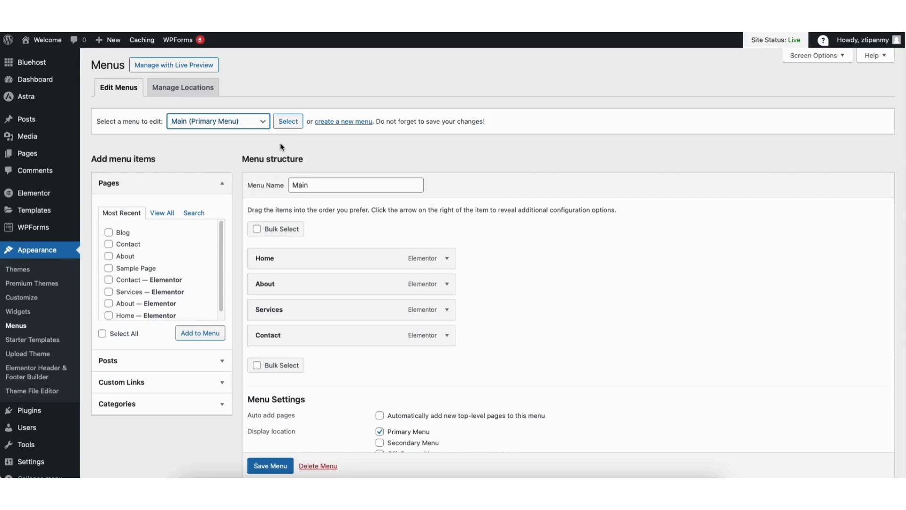
Add Sample Page to the Main menu and check the Home item's configuration options
{"action": "left_click", "coordinate": [126, 268]}
{"action": "left_click", "coordinate": [189, 333]}
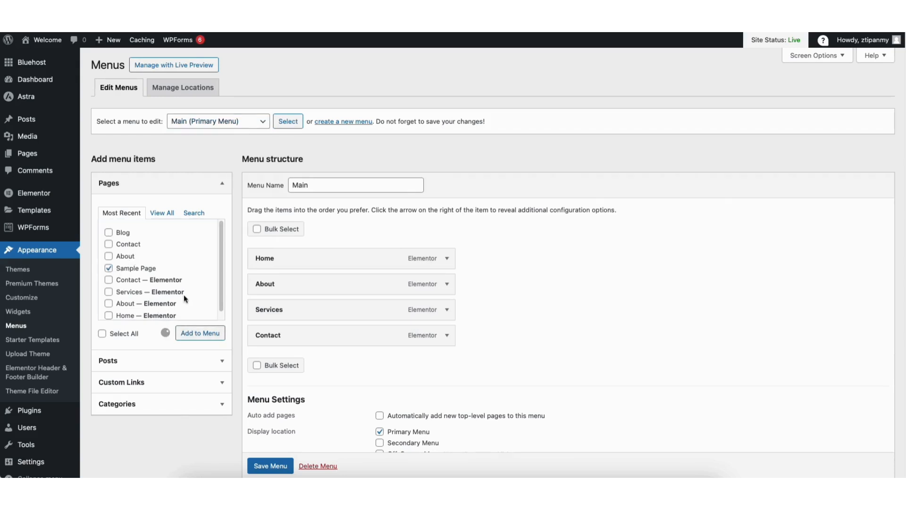
{"action": "mouse_move", "coordinate": [271, 364]}
{"action": "left_mouse_down"}
{"action": "mouse_move", "coordinate": [265, 337]}
{"action": "mouse_move", "coordinate": [265, 364]}
{"action": "left_mouse_up"}
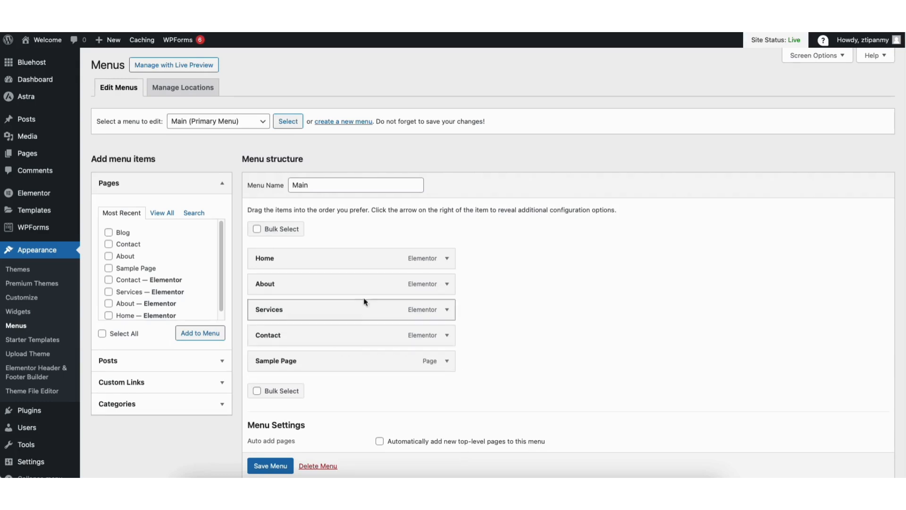
{"action": "left_click", "coordinate": [448, 261]}
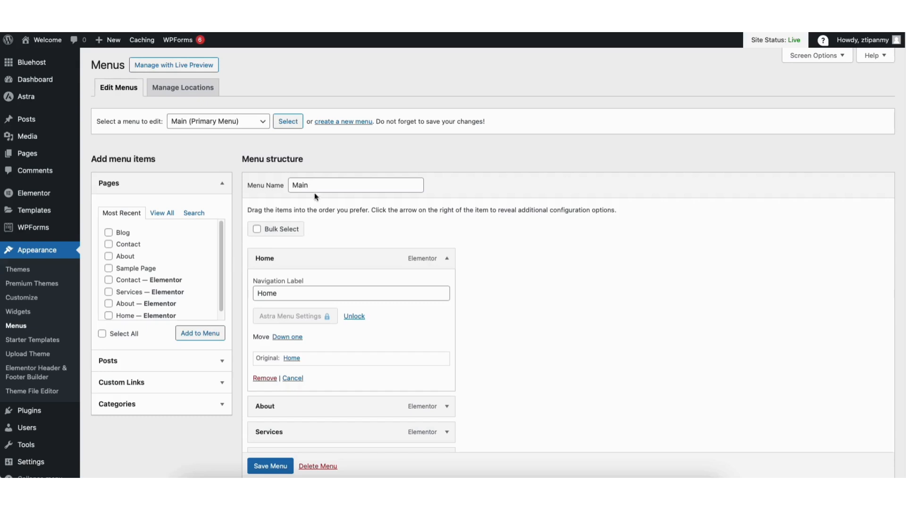
{"action": "left_click", "coordinate": [447, 258]}
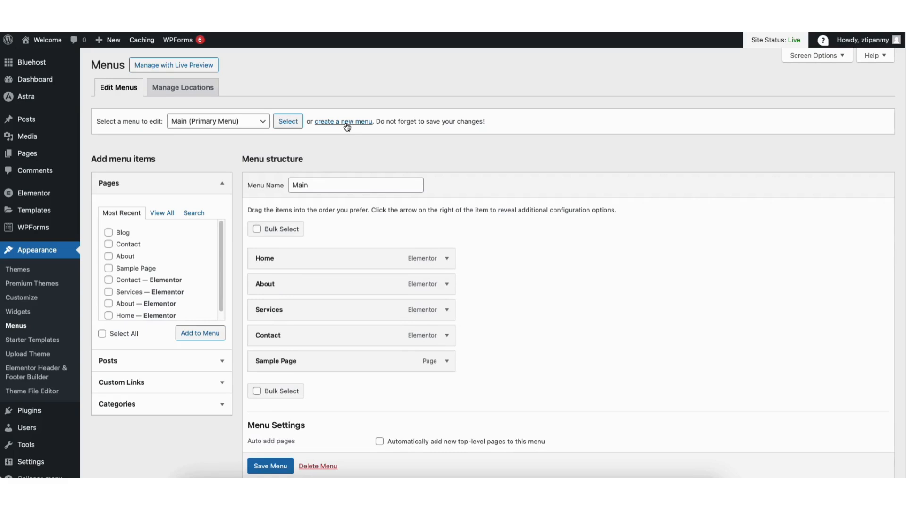
Add a second Sample Page item to the Main menu, nest both Sample Page items under Services, and save the menu
{"action": "left_click", "coordinate": [109, 268]}
{"action": "left_click", "coordinate": [183, 331]}
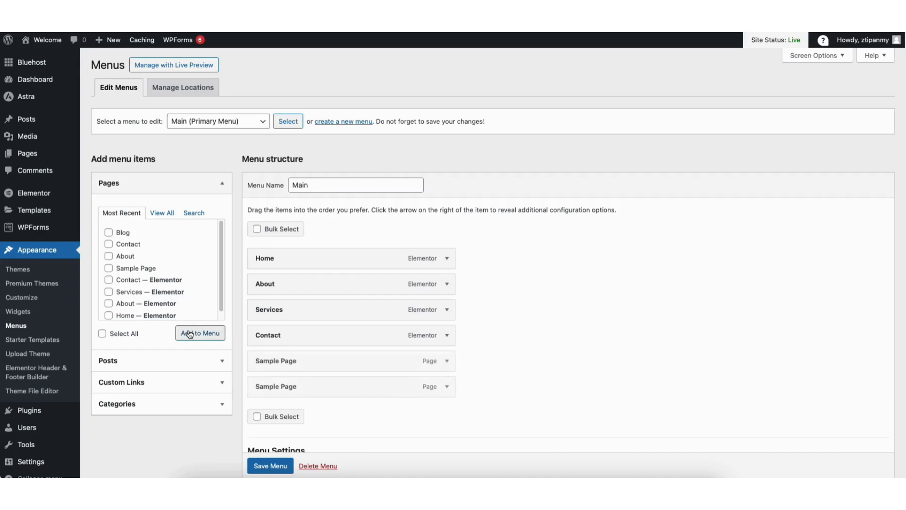
{"action": "left_click_drag", "start_coordinate": [278, 388], "coordinate": [298, 336]}
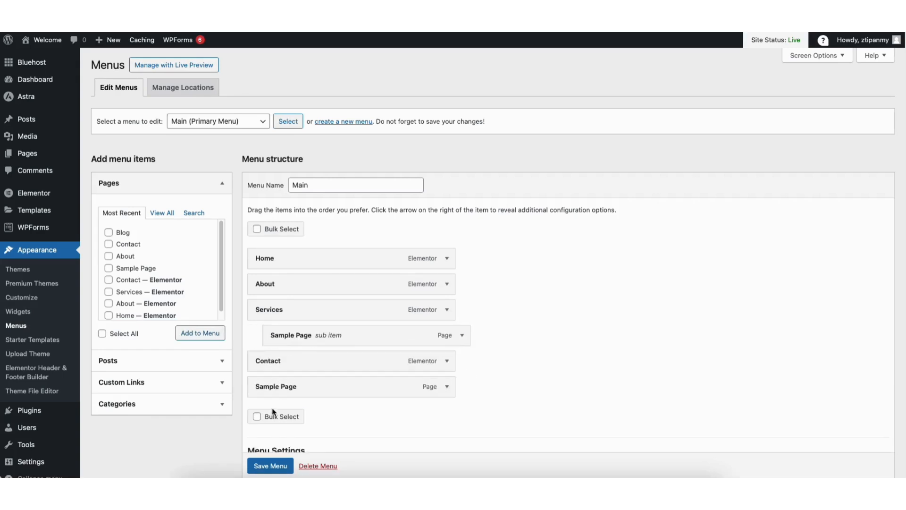
{"action": "left_click_drag", "start_coordinate": [277, 392], "coordinate": [296, 366]}
{"action": "left_click", "coordinate": [270, 467]}
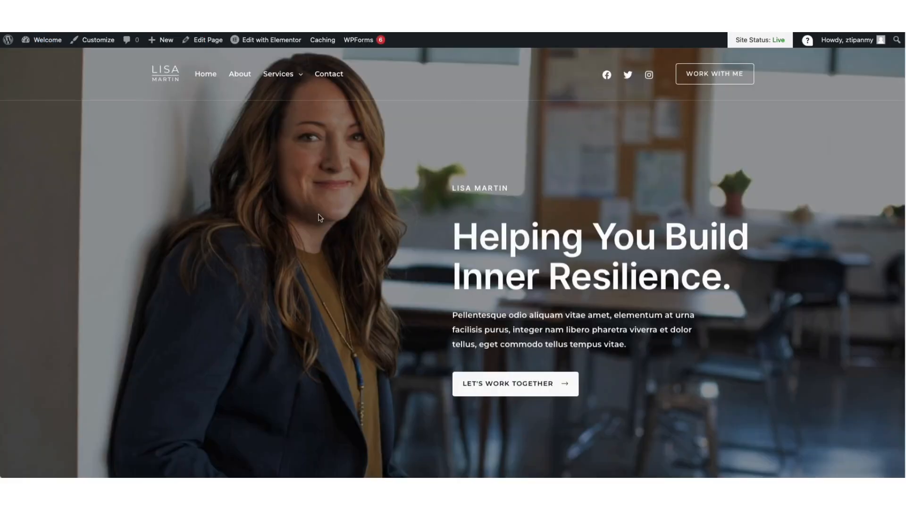
Set the normal text/link color of the transparent header's menu to the dark gray palette color in Header Builder
{"action": "mouse_move", "coordinate": [287, 91]}
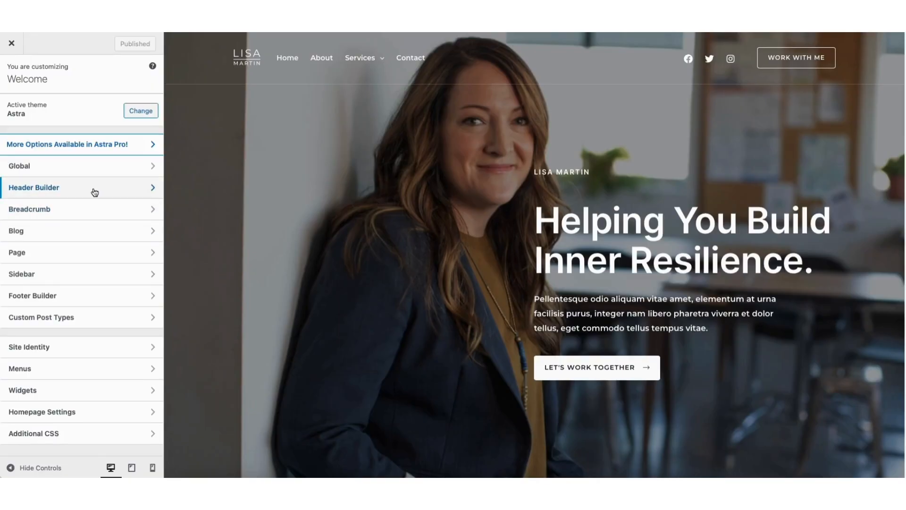
{"action": "left_click", "coordinate": [92, 187]}
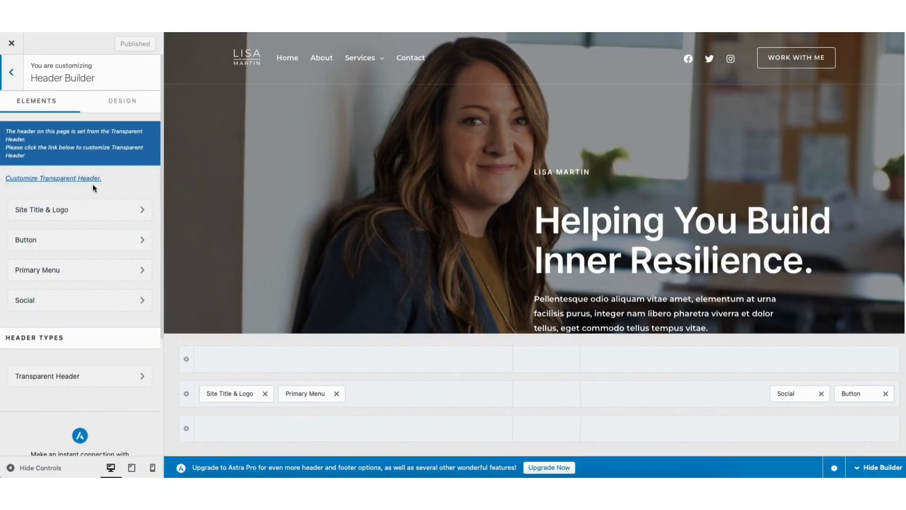
{"action": "left_click", "coordinate": [88, 379]}
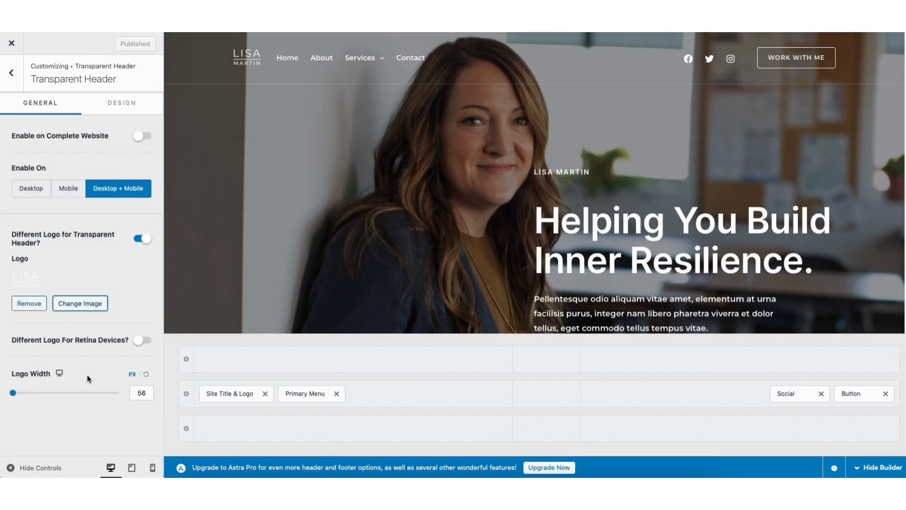
{"action": "left_click", "coordinate": [119, 104]}
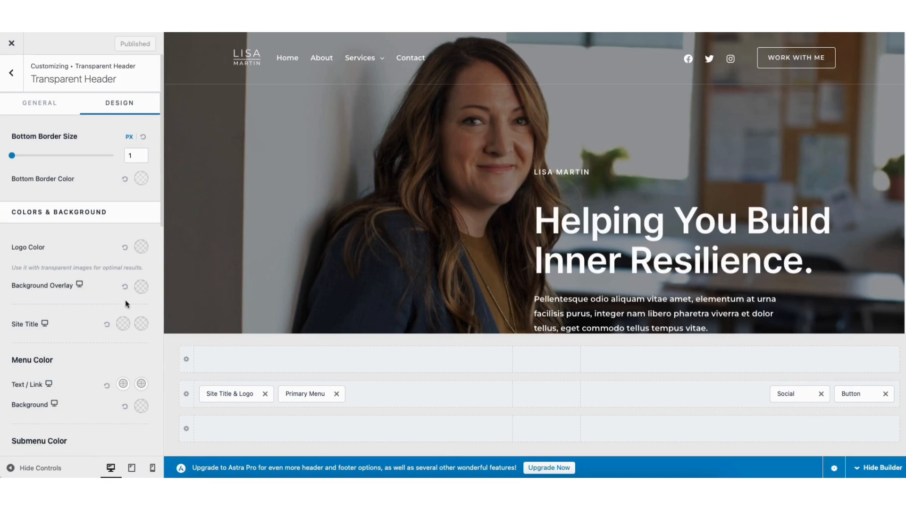
{"action": "left_click", "coordinate": [125, 385]}
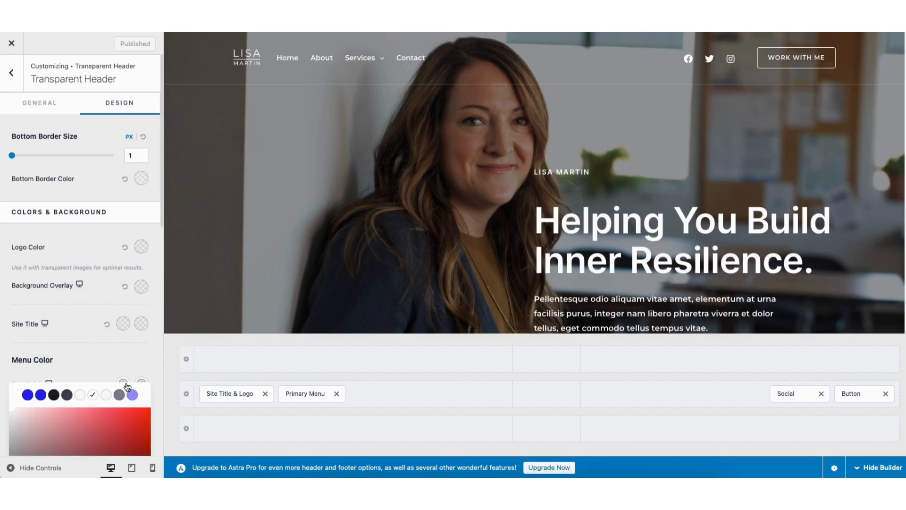
{"action": "left_click", "coordinate": [65, 396]}
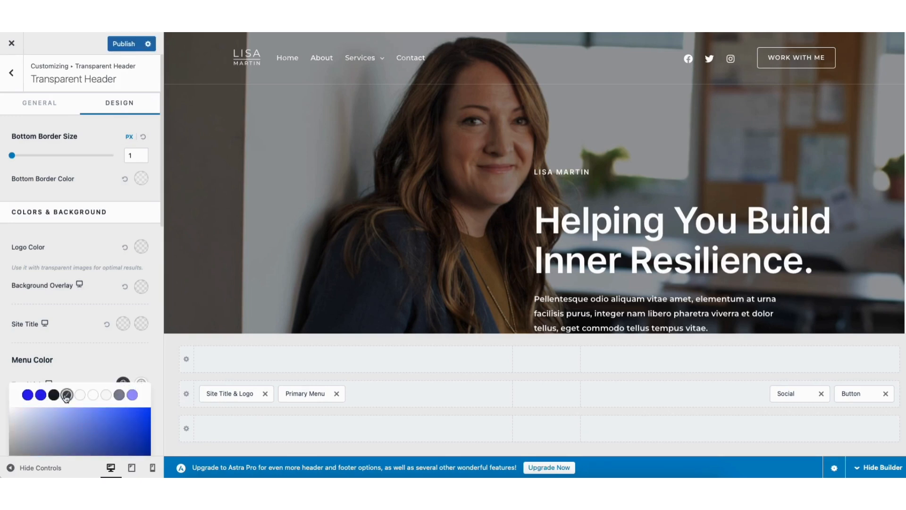
{"action": "left_click", "coordinate": [119, 361]}
{"action": "mouse_move", "coordinate": [353, 61]}
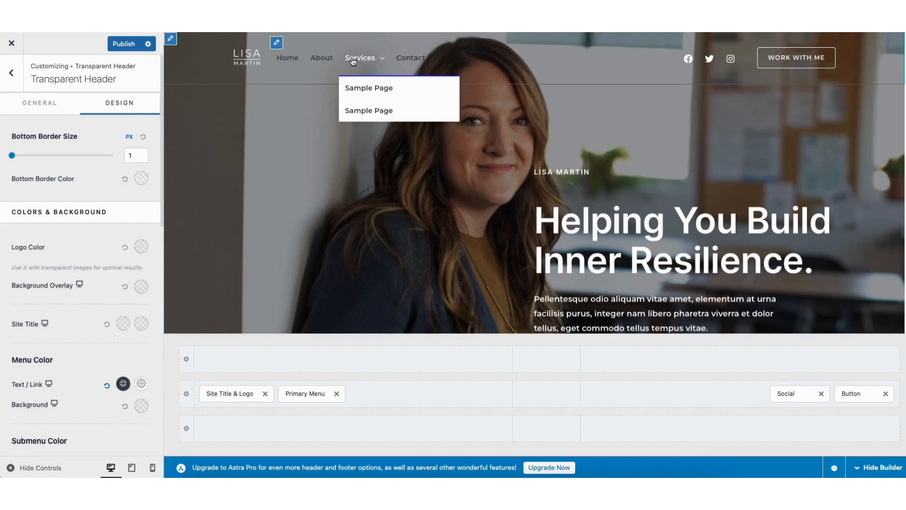
Set the transparent header menu's hover/active link color to the second blue palette color and publish the changes
{"action": "left_click", "coordinate": [141, 384]}
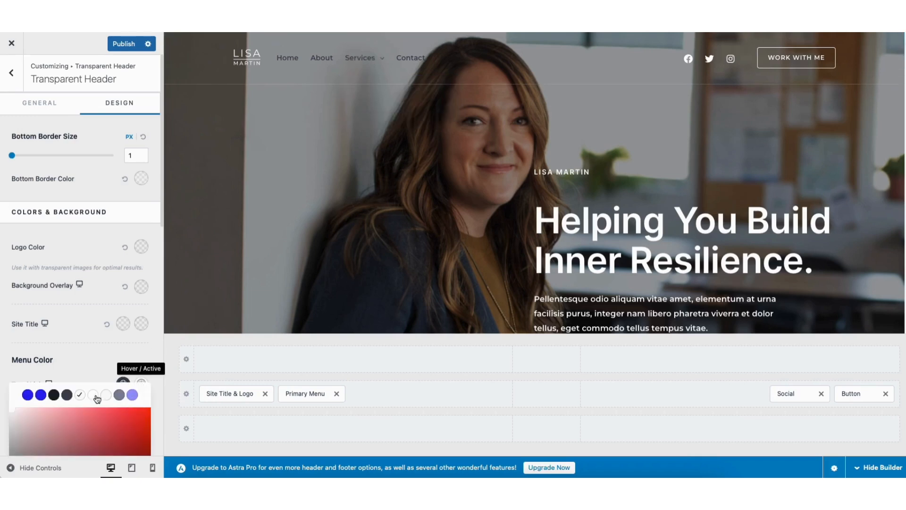
{"action": "left_click", "coordinate": [40, 395]}
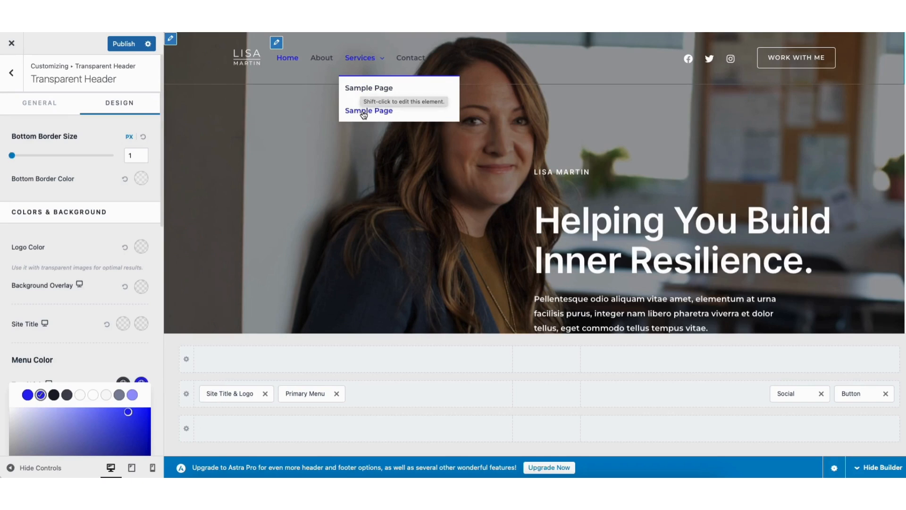
{"action": "left_click", "coordinate": [123, 44]}
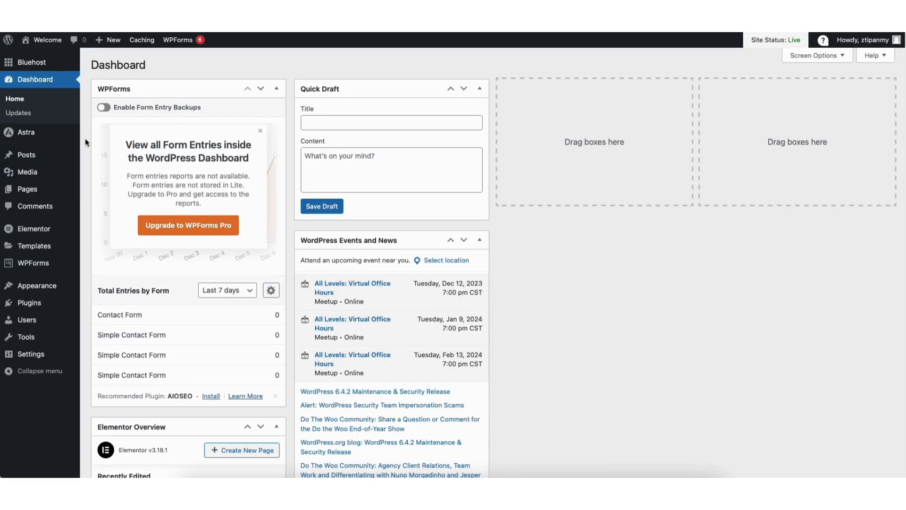
Open the Footer Builder in the theme customizer and check Widget 1's text content and the blocks that can be added
{"action": "mouse_move", "coordinate": [31, 287]}
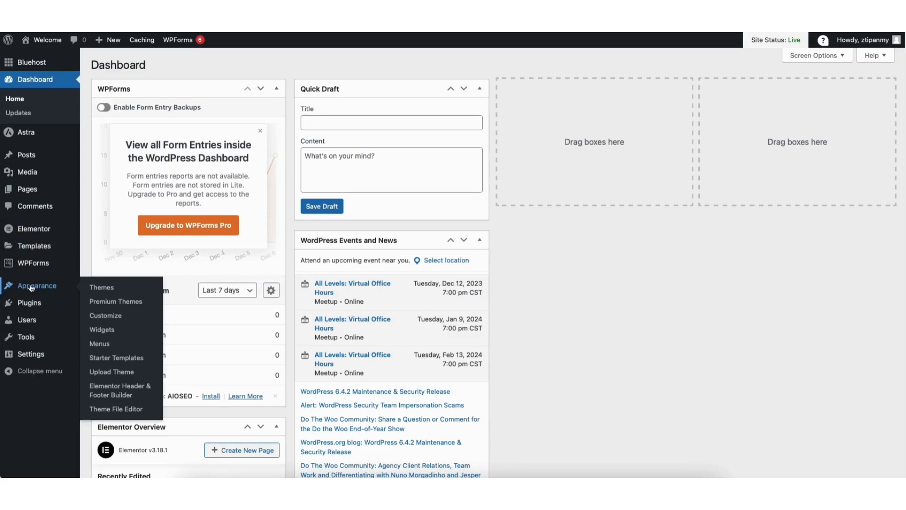
{"action": "left_click", "coordinate": [106, 316]}
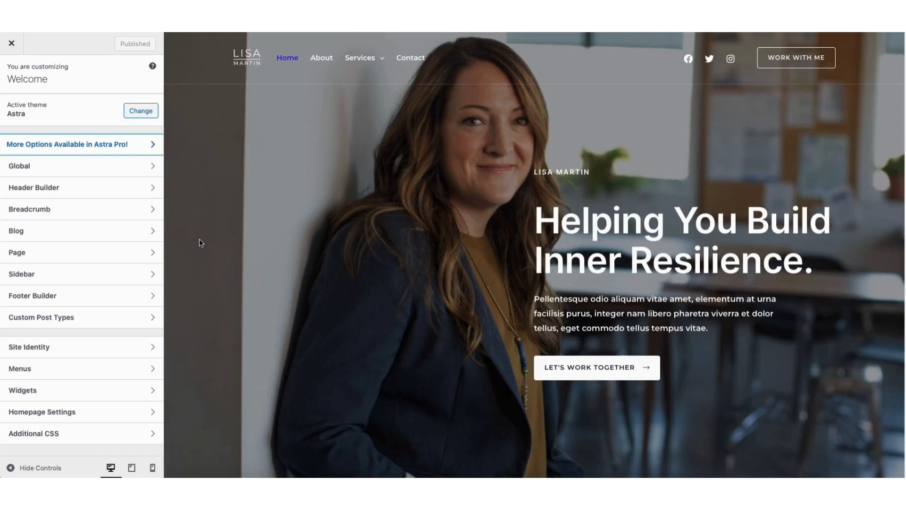
{"action": "left_click", "coordinate": [83, 298]}
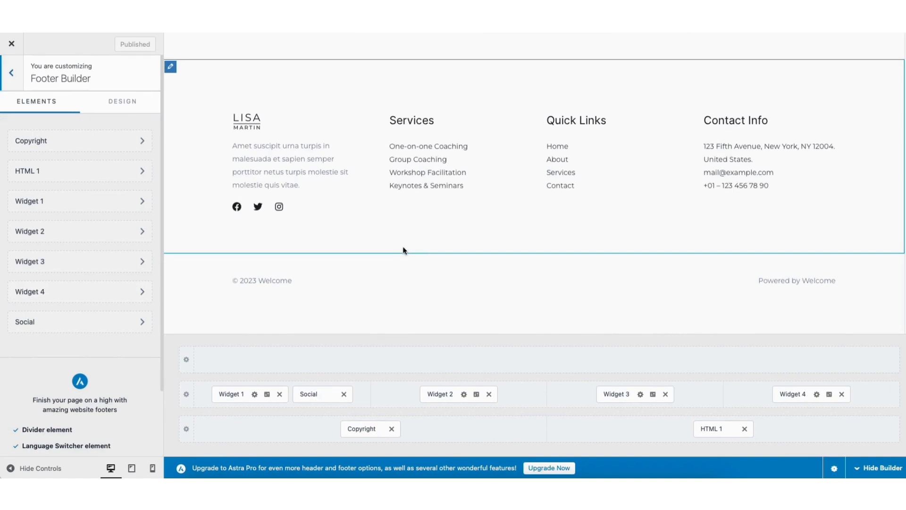
{"action": "left_click", "coordinate": [238, 121]}
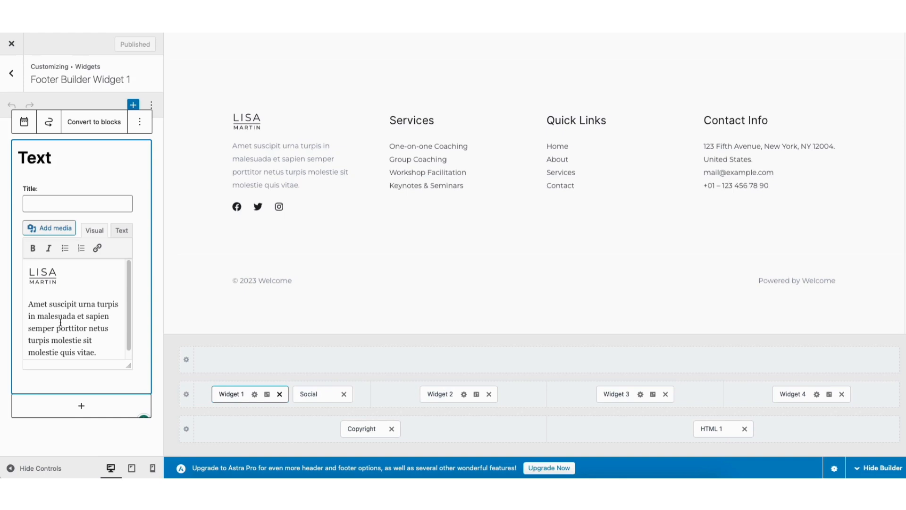
{"action": "left_click", "coordinate": [81, 407]}
{"action": "left_click", "coordinate": [82, 408]}
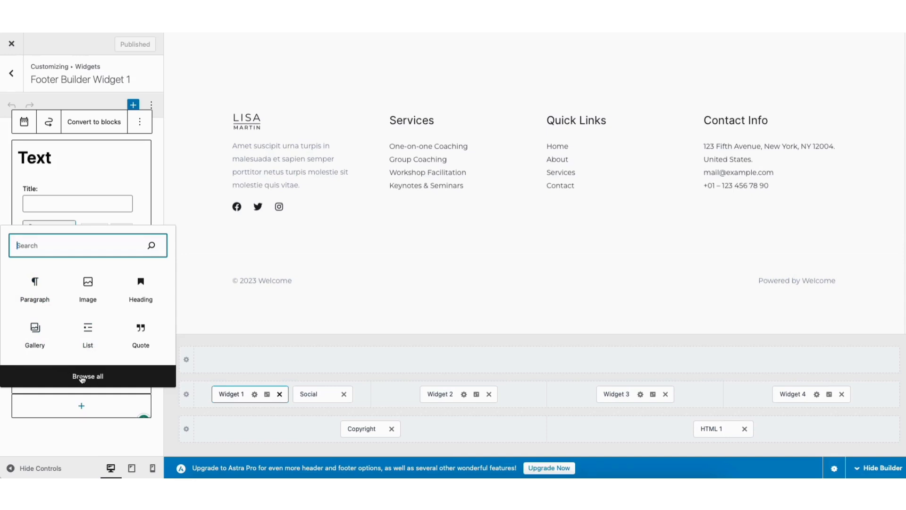
{"action": "left_click", "coordinate": [168, 396]}
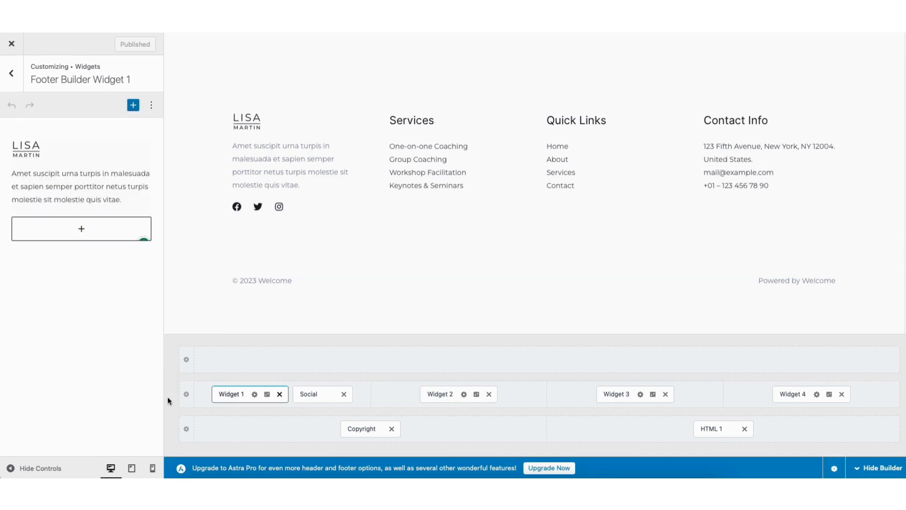
Review Widget 1's style settings and the footer social icons' general and design options
{"action": "left_click", "coordinate": [267, 395]}
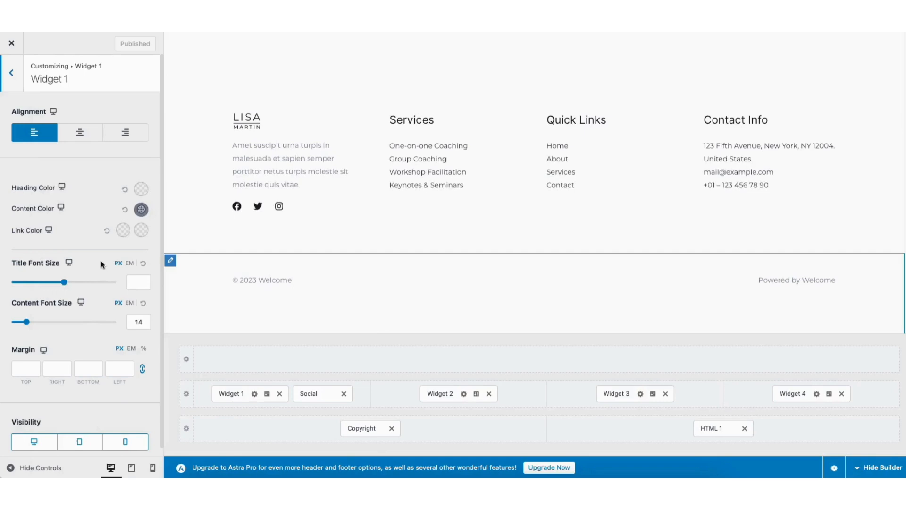
{"action": "left_click", "coordinate": [239, 207]}
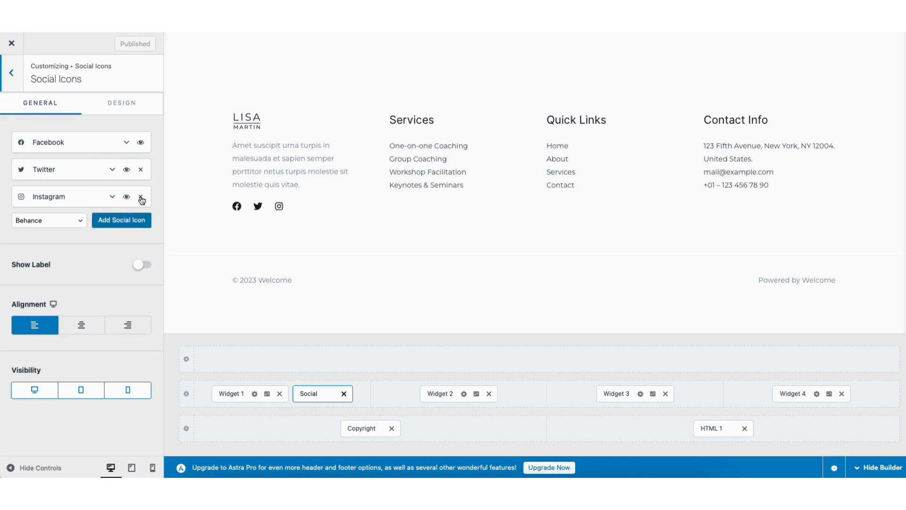
{"action": "left_click", "coordinate": [122, 103]}
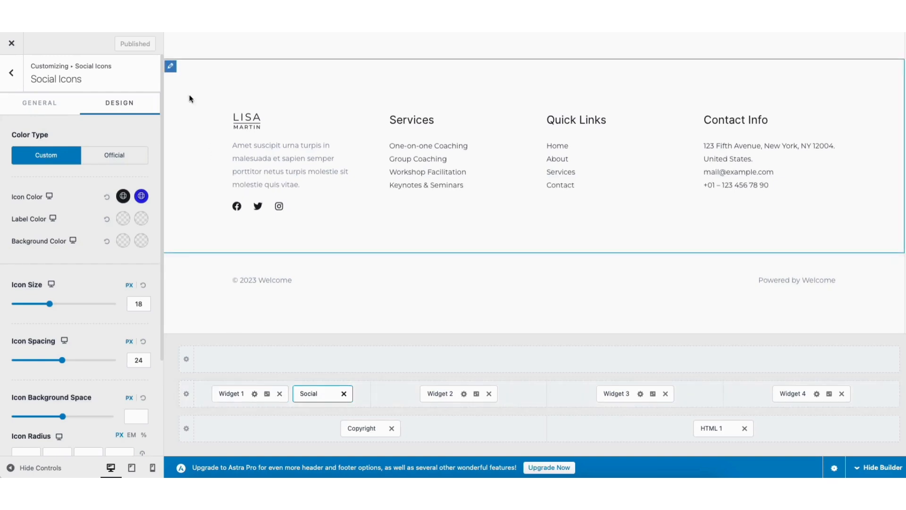
Set the primary footer to 3 columns and check which elements can be added to the empty footer row above it
{"action": "left_click", "coordinate": [170, 68]}
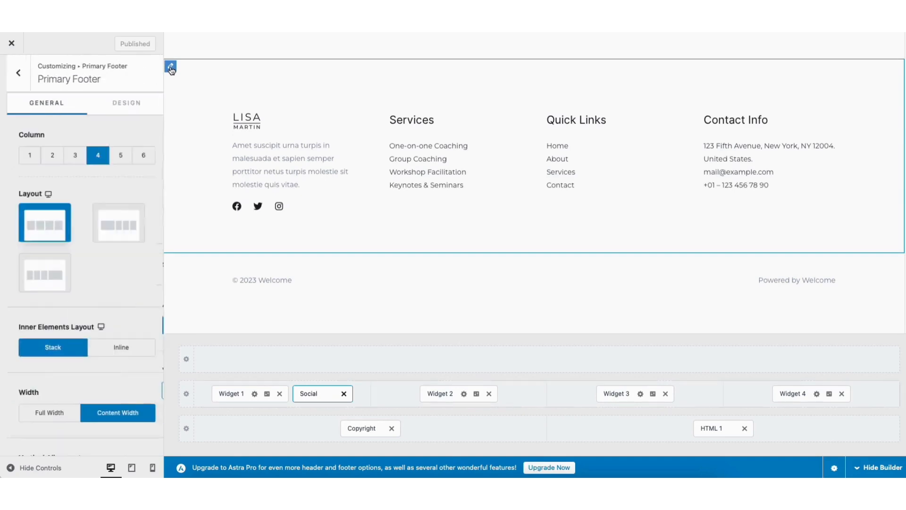
{"action": "left_click", "coordinate": [66, 159]}
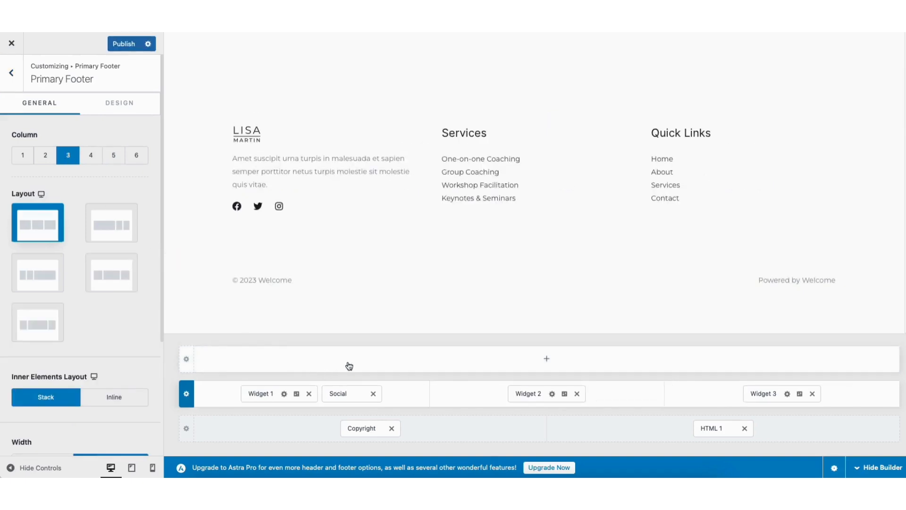
{"action": "left_click", "coordinate": [422, 363]}
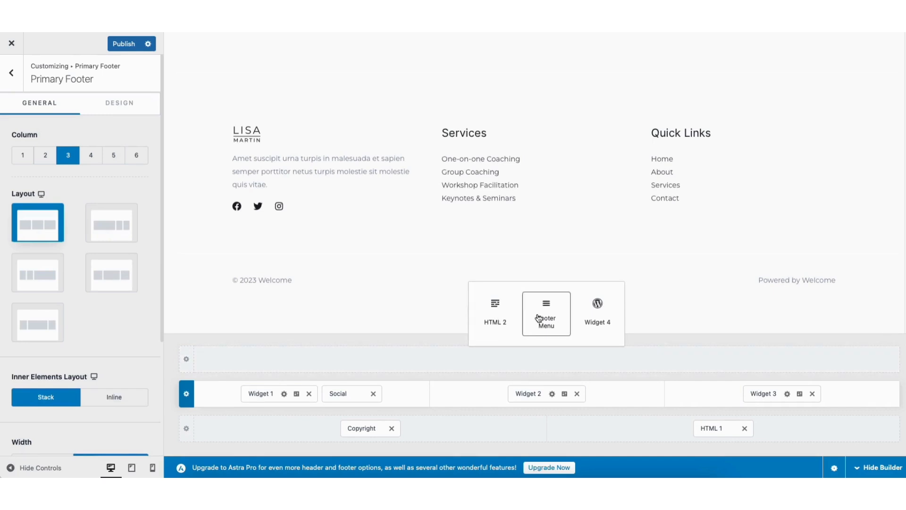
{"action": "left_click", "coordinate": [11, 74]}
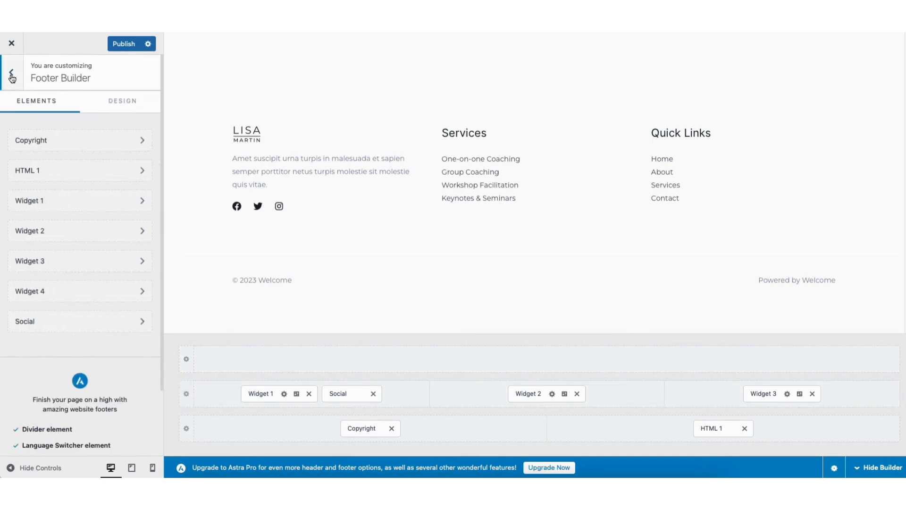
{"action": "left_click", "coordinate": [11, 74]}
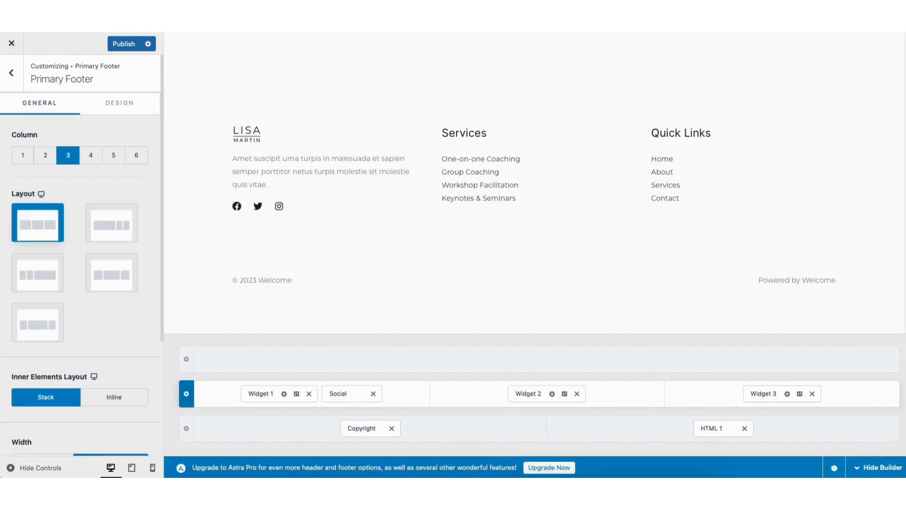
Remove the Social element from the site header
{"action": "left_click_drag", "start_coordinate": [903, 311], "coordinate": [903, 47]}
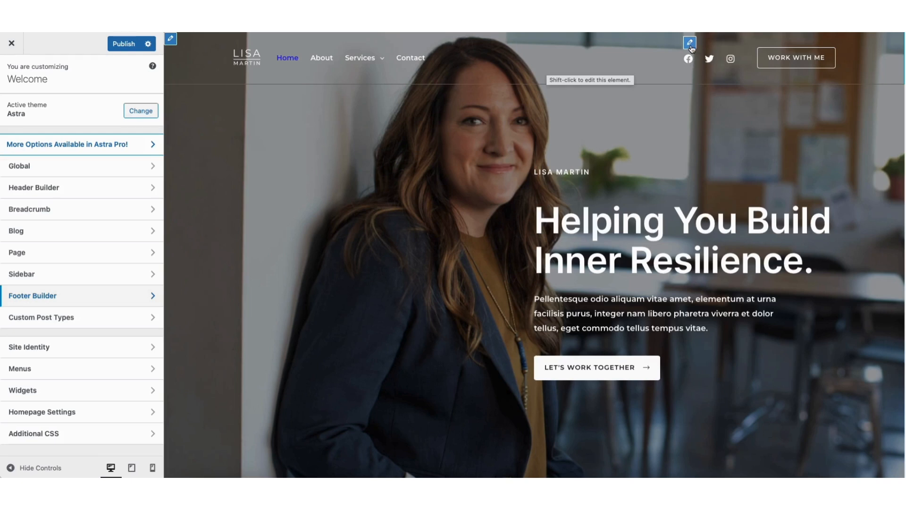
{"action": "left_click", "coordinate": [689, 43]}
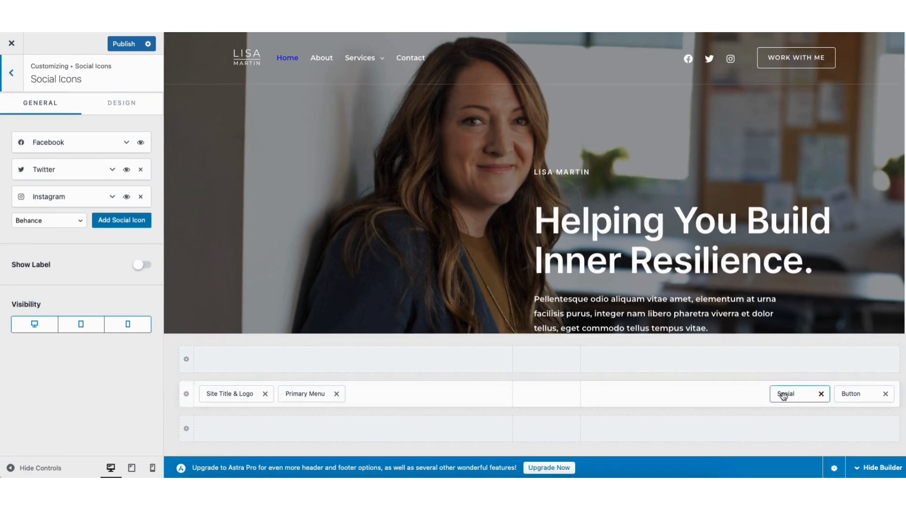
{"action": "left_click", "coordinate": [822, 393]}
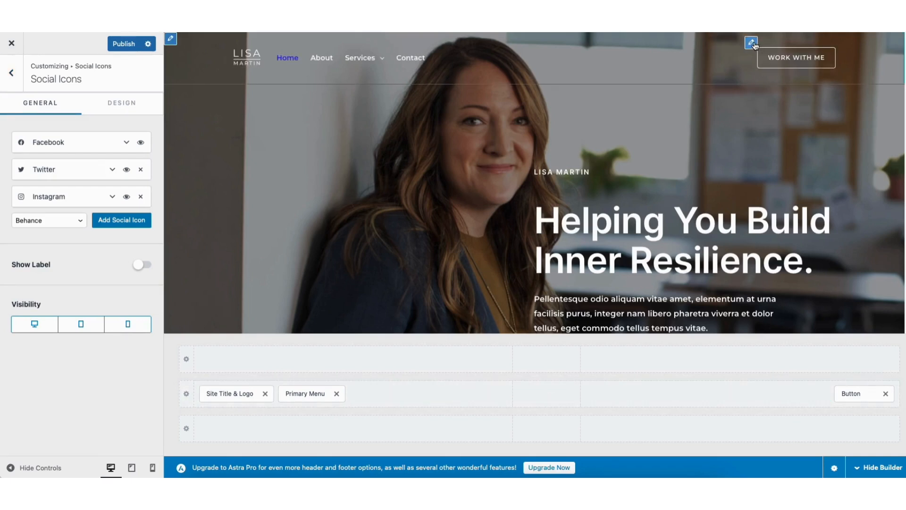
Examine the header's Work With Me button settings and the site logo's general and design options
{"action": "left_click", "coordinate": [752, 43]}
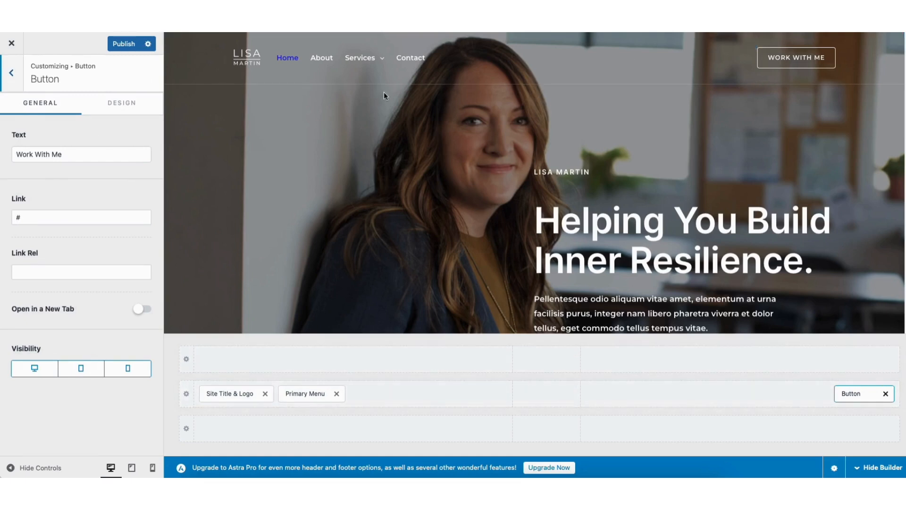
{"action": "left_click_drag", "start_coordinate": [293, 391], "coordinate": [319, 391]}
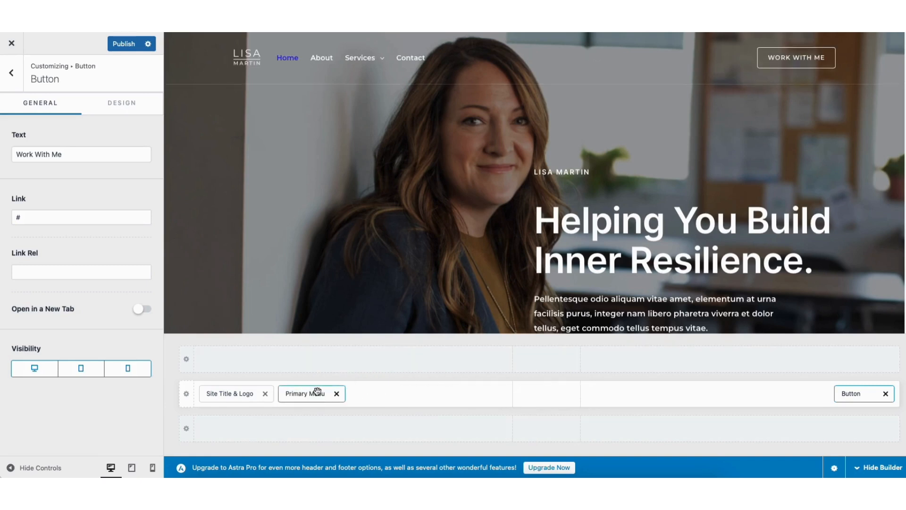
{"action": "left_click", "coordinate": [237, 55]}
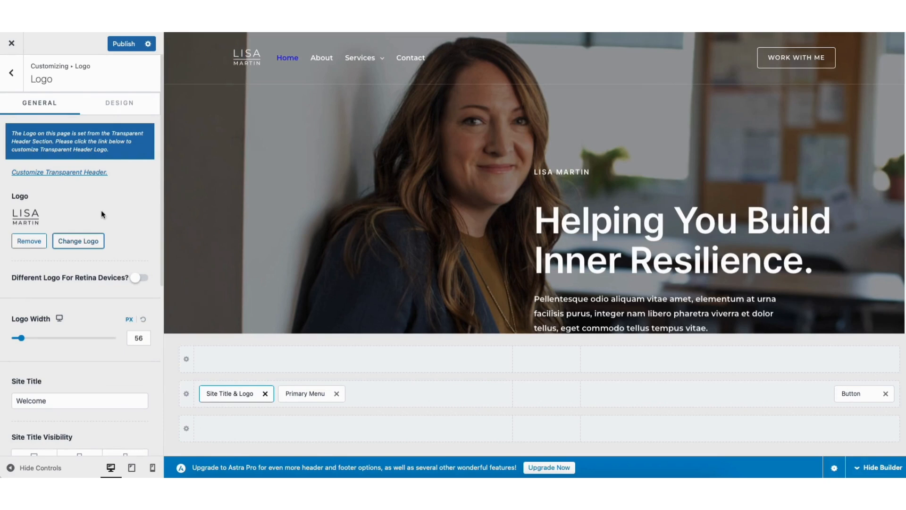
{"action": "left_click_drag", "start_coordinate": [163, 211], "coordinate": [159, 285]}
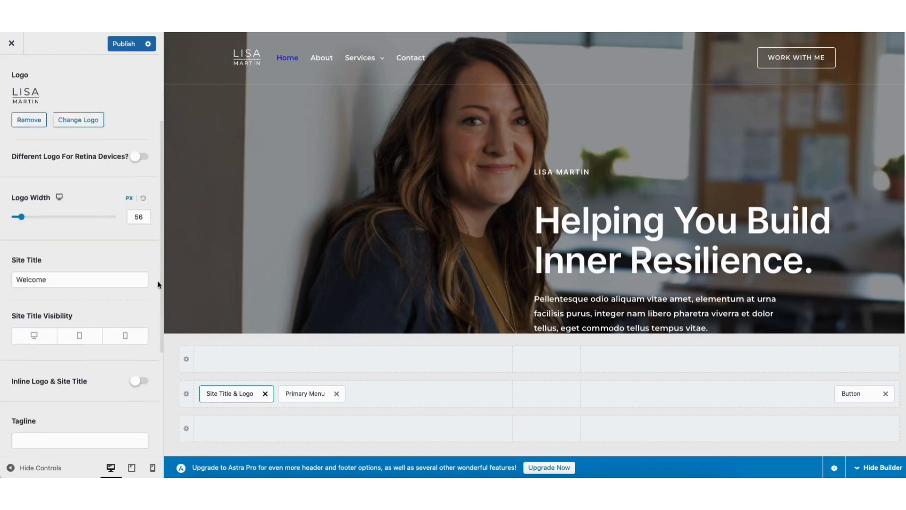
{"action": "scroll", "coordinate": [86, 259], "scroll_direction": "down", "scroll_amount": 1}
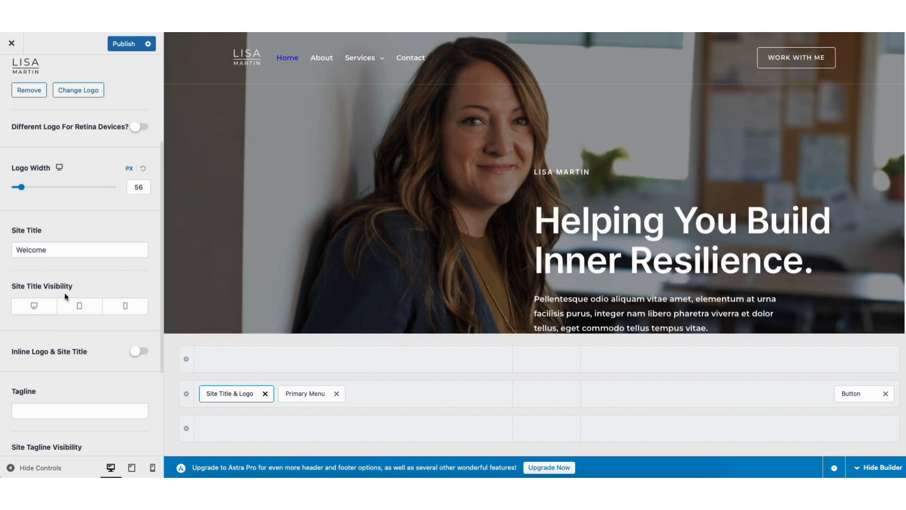
{"action": "left_click_drag", "start_coordinate": [162, 232], "coordinate": [160, 119]}
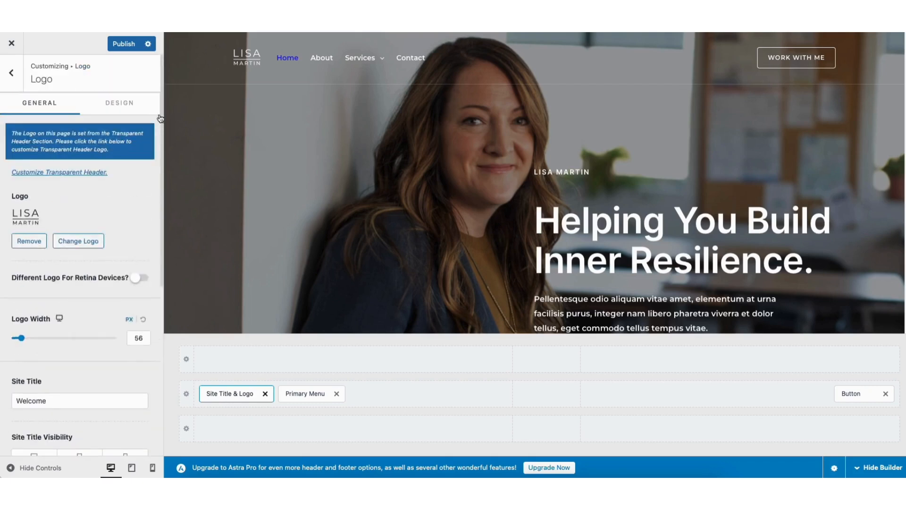
{"action": "left_click", "coordinate": [122, 105]}
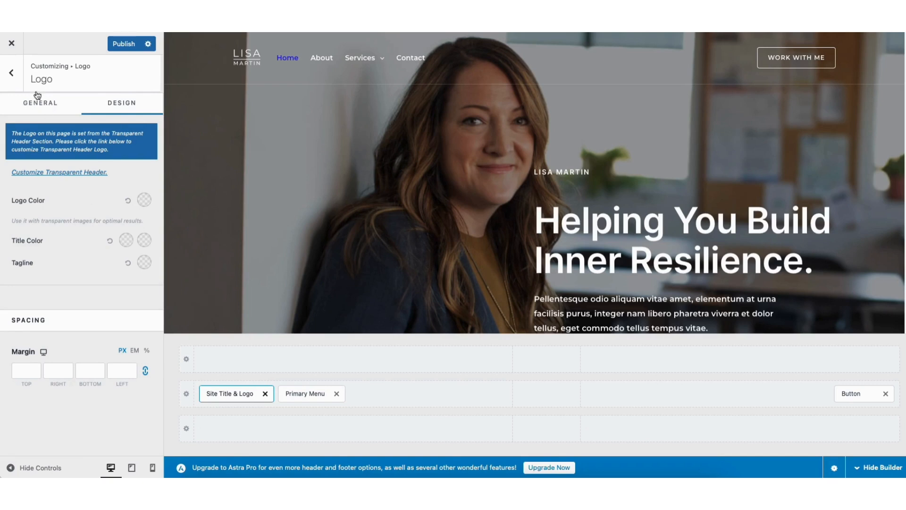
{"action": "left_click", "coordinate": [11, 76]}
{"action": "left_click", "coordinate": [11, 75]}
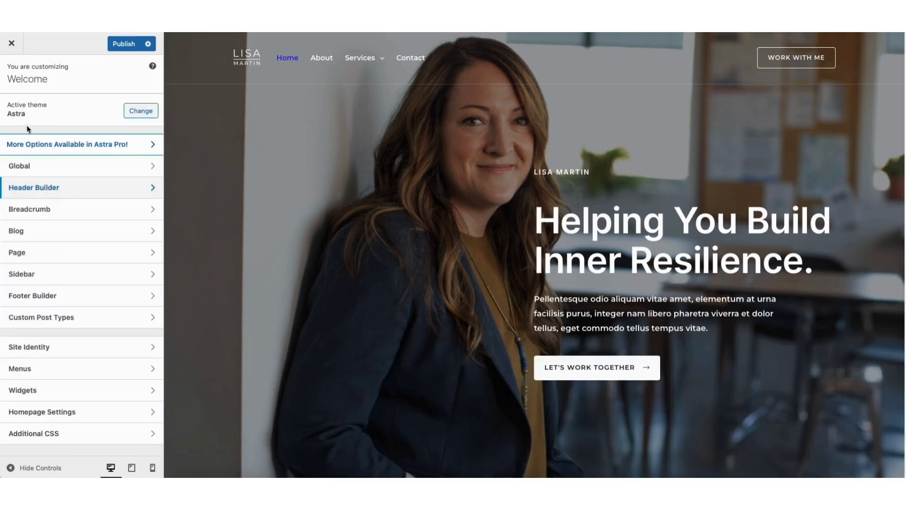
Review the site identity options and the global typography, color and button settings of the theme
{"action": "left_click", "coordinate": [59, 348]}
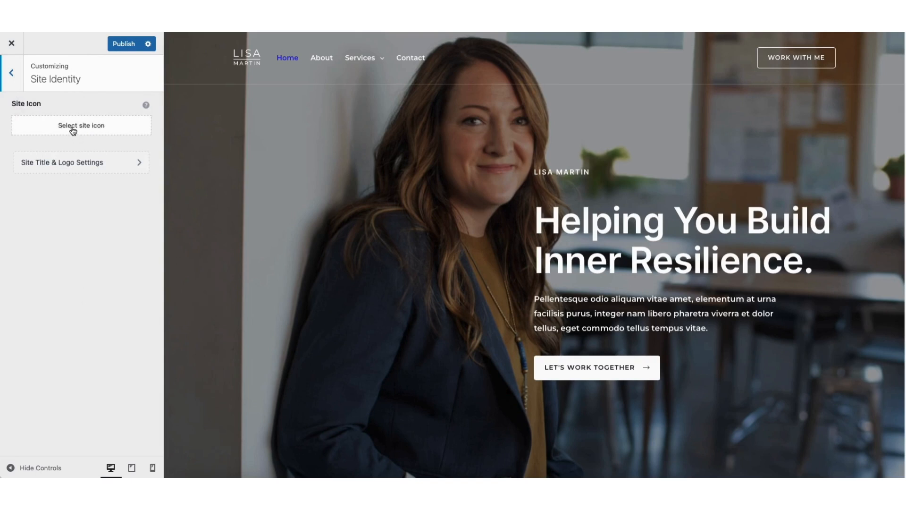
{"action": "left_click", "coordinate": [12, 75]}
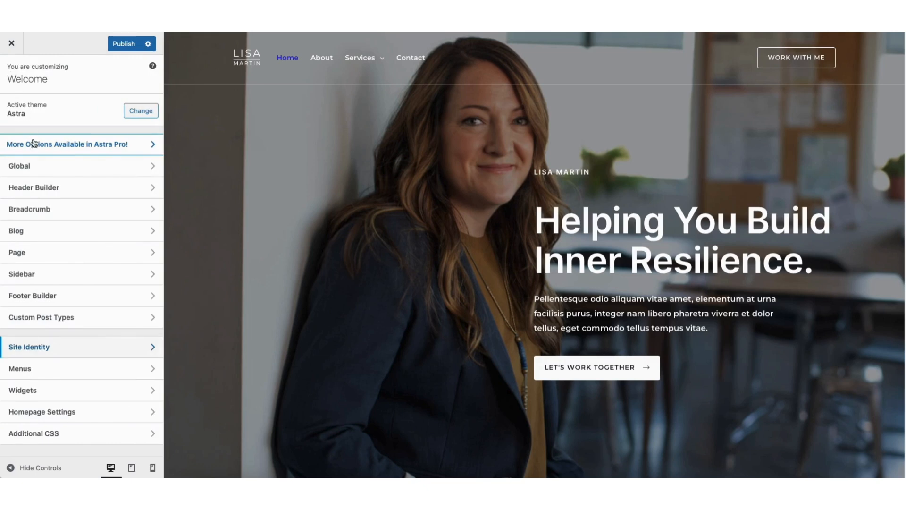
{"action": "left_click", "coordinate": [41, 169]}
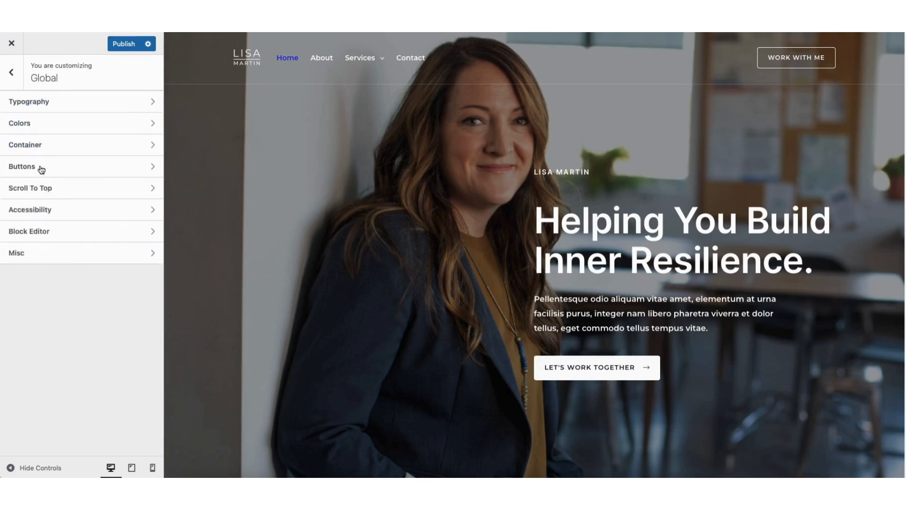
{"action": "left_click", "coordinate": [74, 102]}
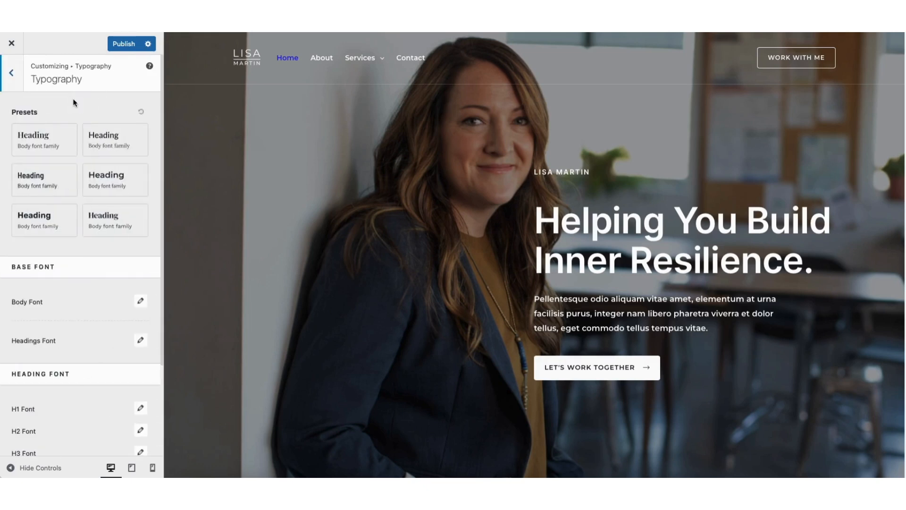
{"action": "left_click", "coordinate": [11, 73]}
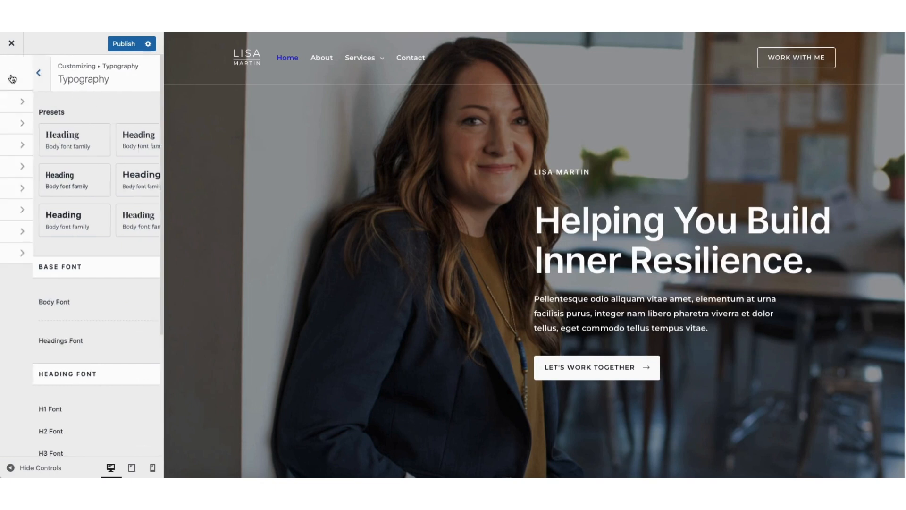
{"action": "left_click", "coordinate": [46, 128]}
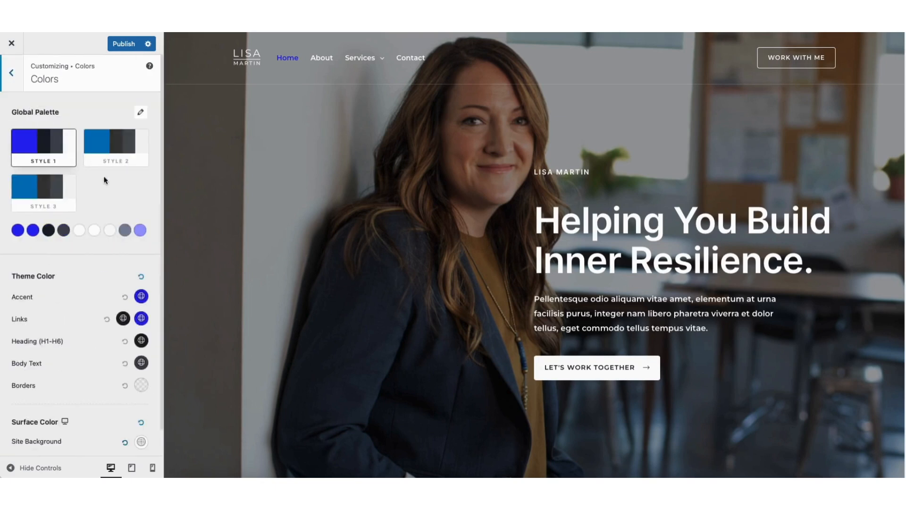
{"action": "left_click", "coordinate": [12, 73]}
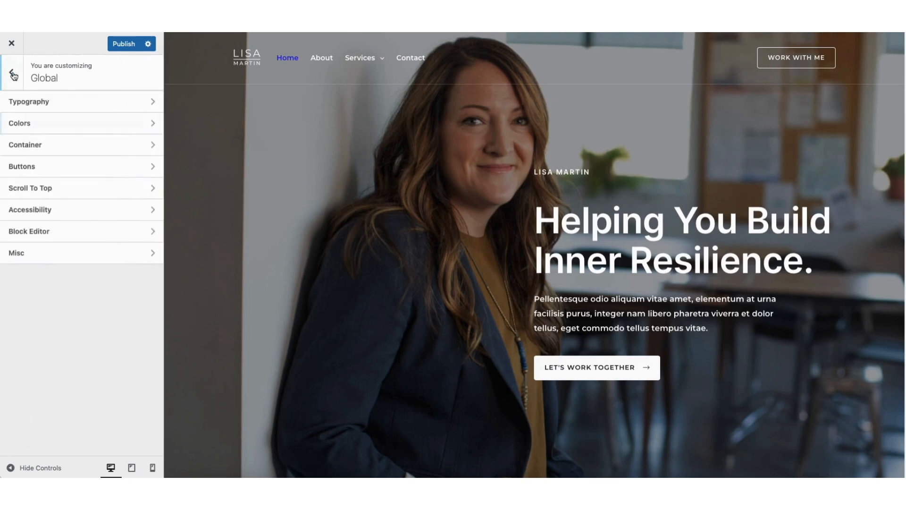
{"action": "left_click", "coordinate": [56, 172]}
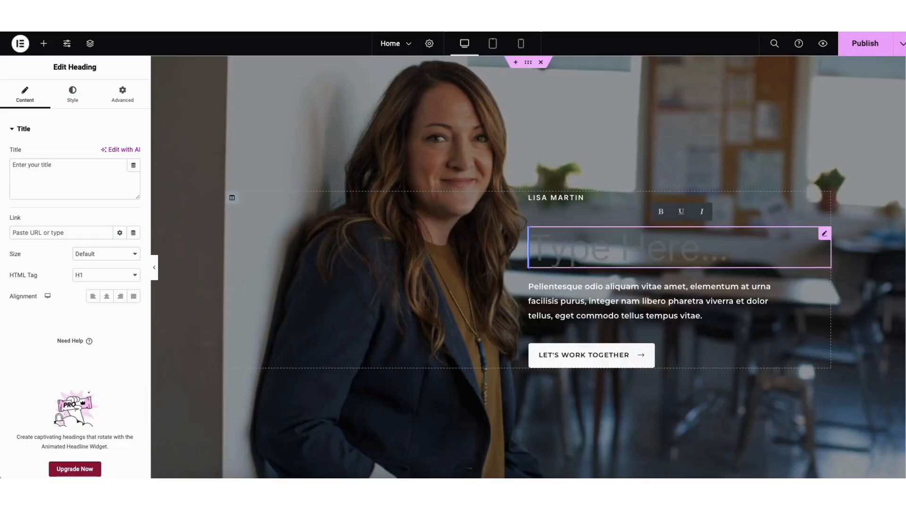
Set the Home page's hero heading to "My Demo Coach Website" and place a Text Editor widget under the "We All Need Help" heading
{"action": "type", "text": "My Demo Coa"}
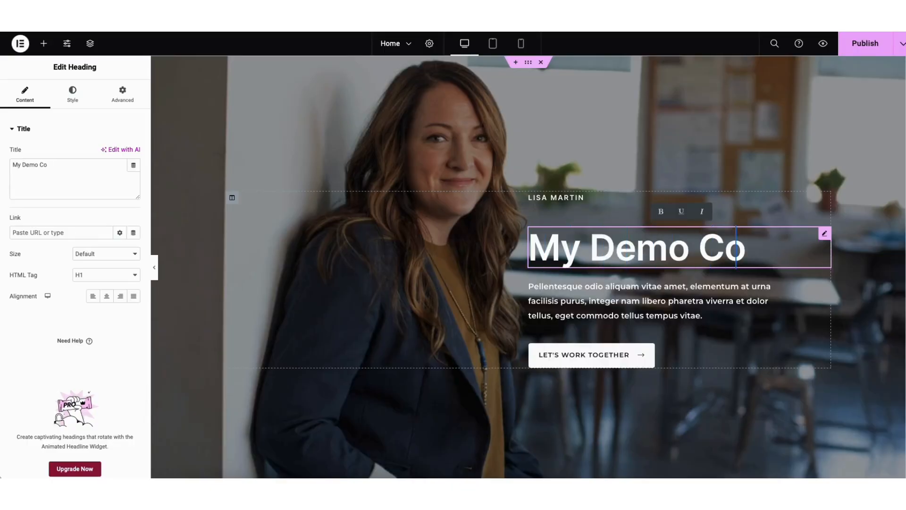
{"action": "type", "text": "ch Websit"}
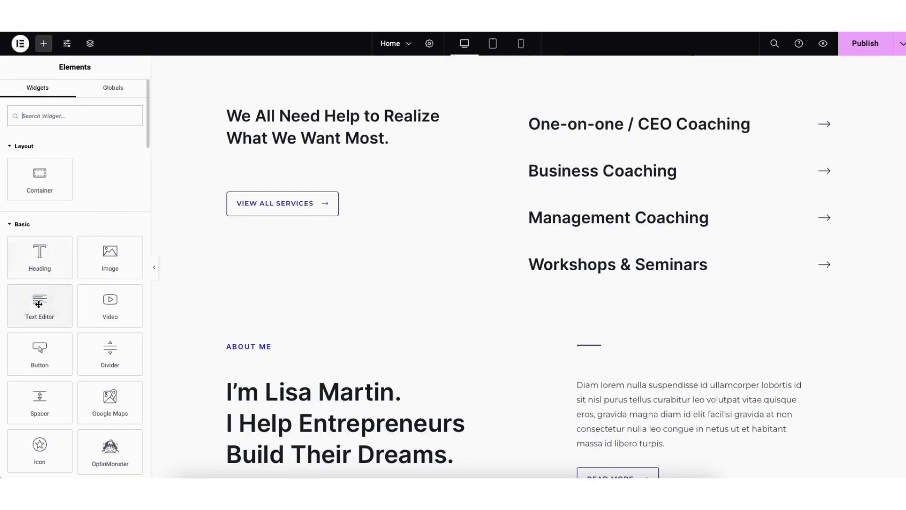
{"action": "left_click_drag", "start_coordinate": [40, 304], "coordinate": [251, 165]}
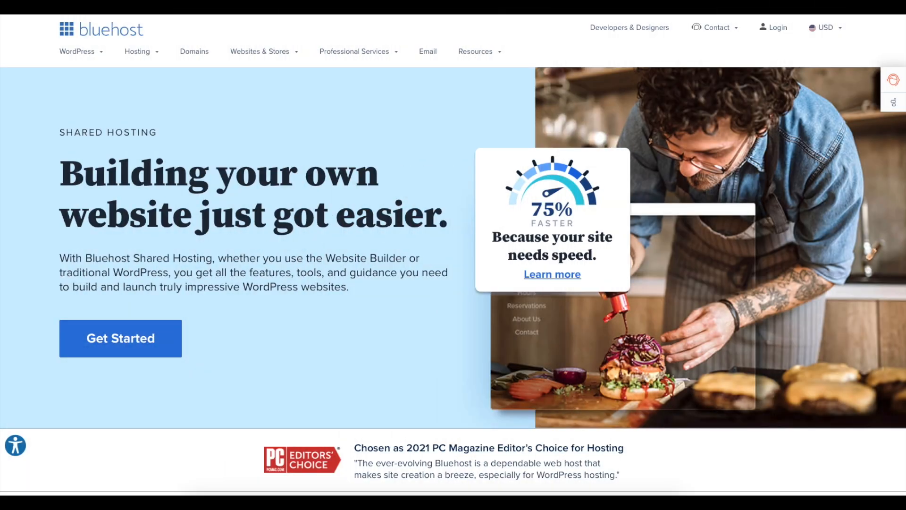
Switch to Bluehost's shared hosting page and examine the 12-month plans, their prices and top features
{"action": "scroll", "coordinate": [453, 255], "scroll_direction": "down", "scroll_amount": 1}
{"action": "scroll", "coordinate": [453, 255], "scroll_direction": "down", "scroll_amount": 3}
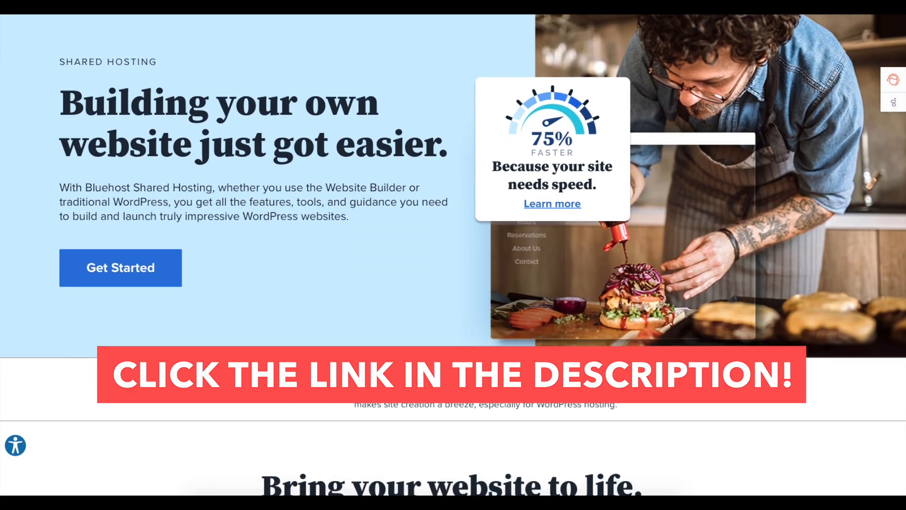
{"action": "scroll", "coordinate": [453, 255], "scroll_direction": "down", "scroll_amount": 3}
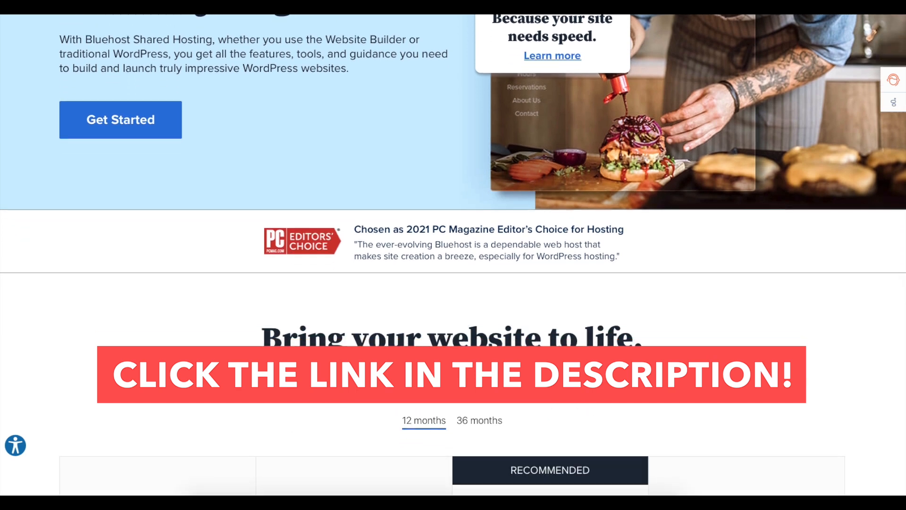
{"action": "scroll", "coordinate": [453, 255], "scroll_direction": "down", "scroll_amount": 3}
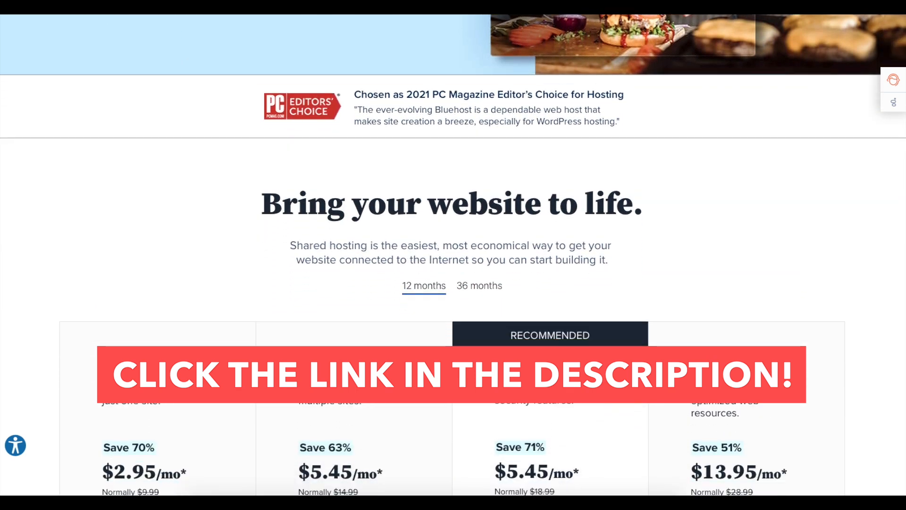
{"action": "scroll", "coordinate": [453, 255], "scroll_direction": "down", "scroll_amount": 4}
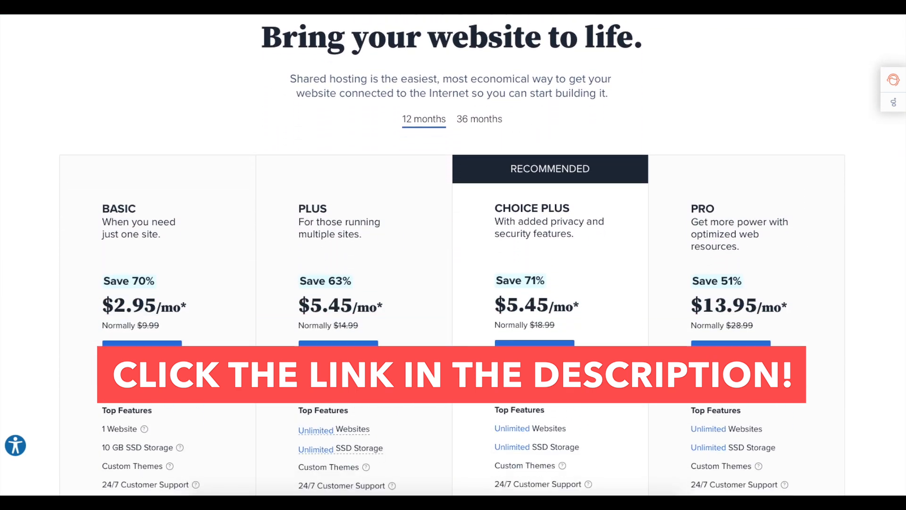